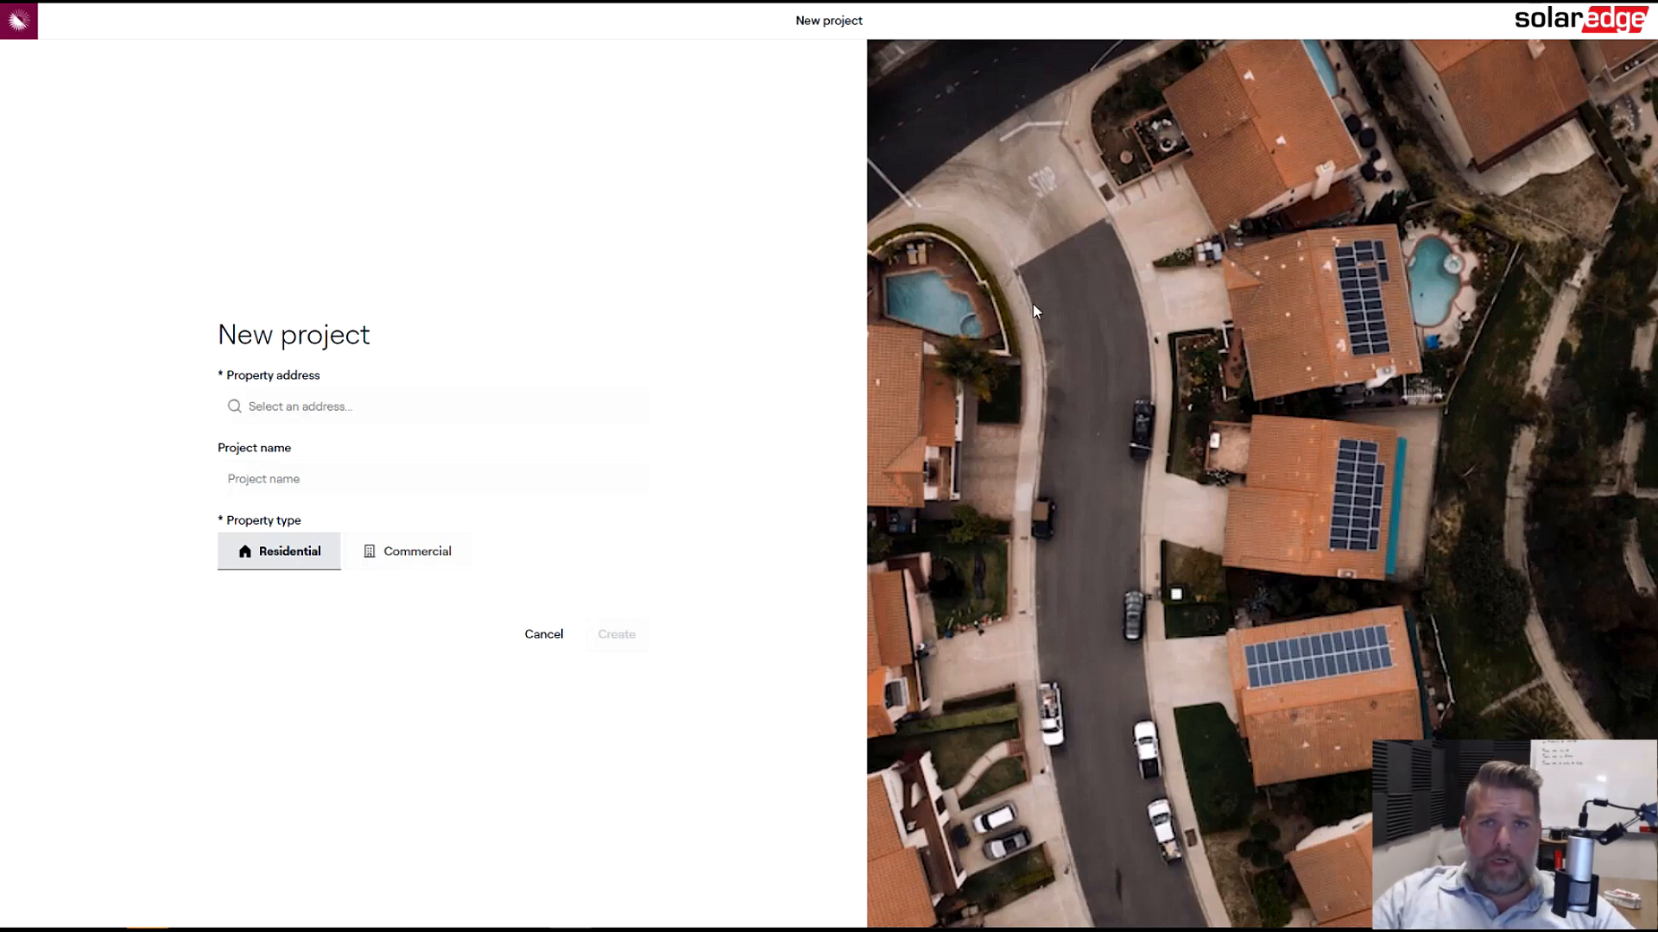
# - Create a residential project for the property's street address, selected from the search suggestions, named SolarEdge Design Demo
pyautogui.click(363, 403)
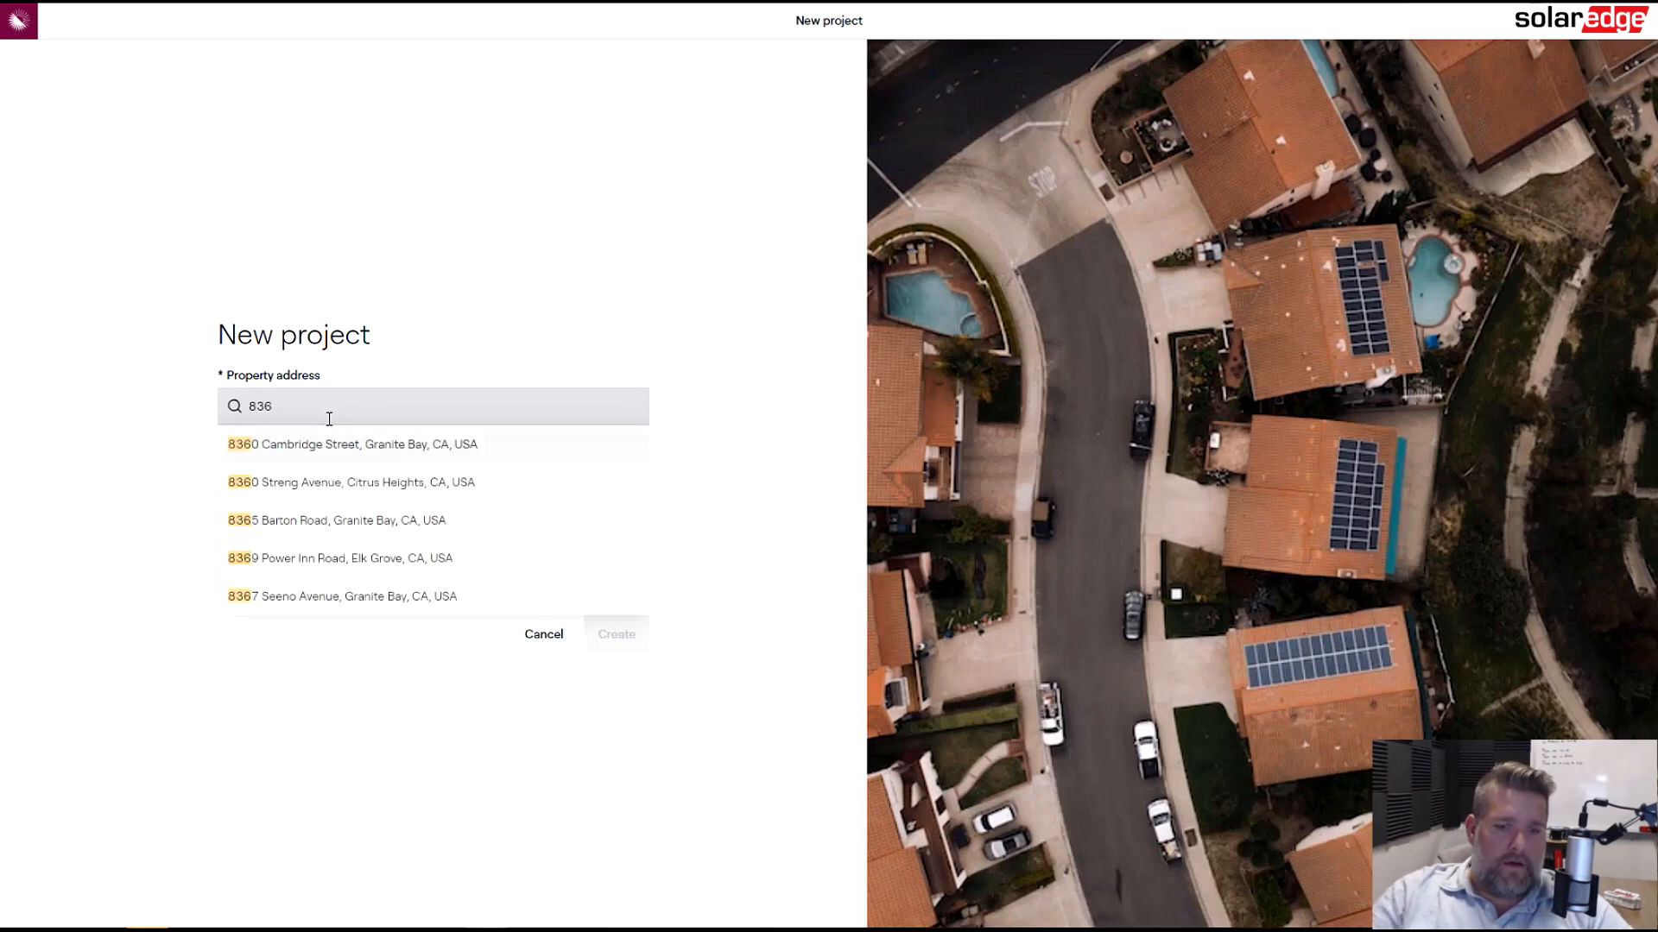
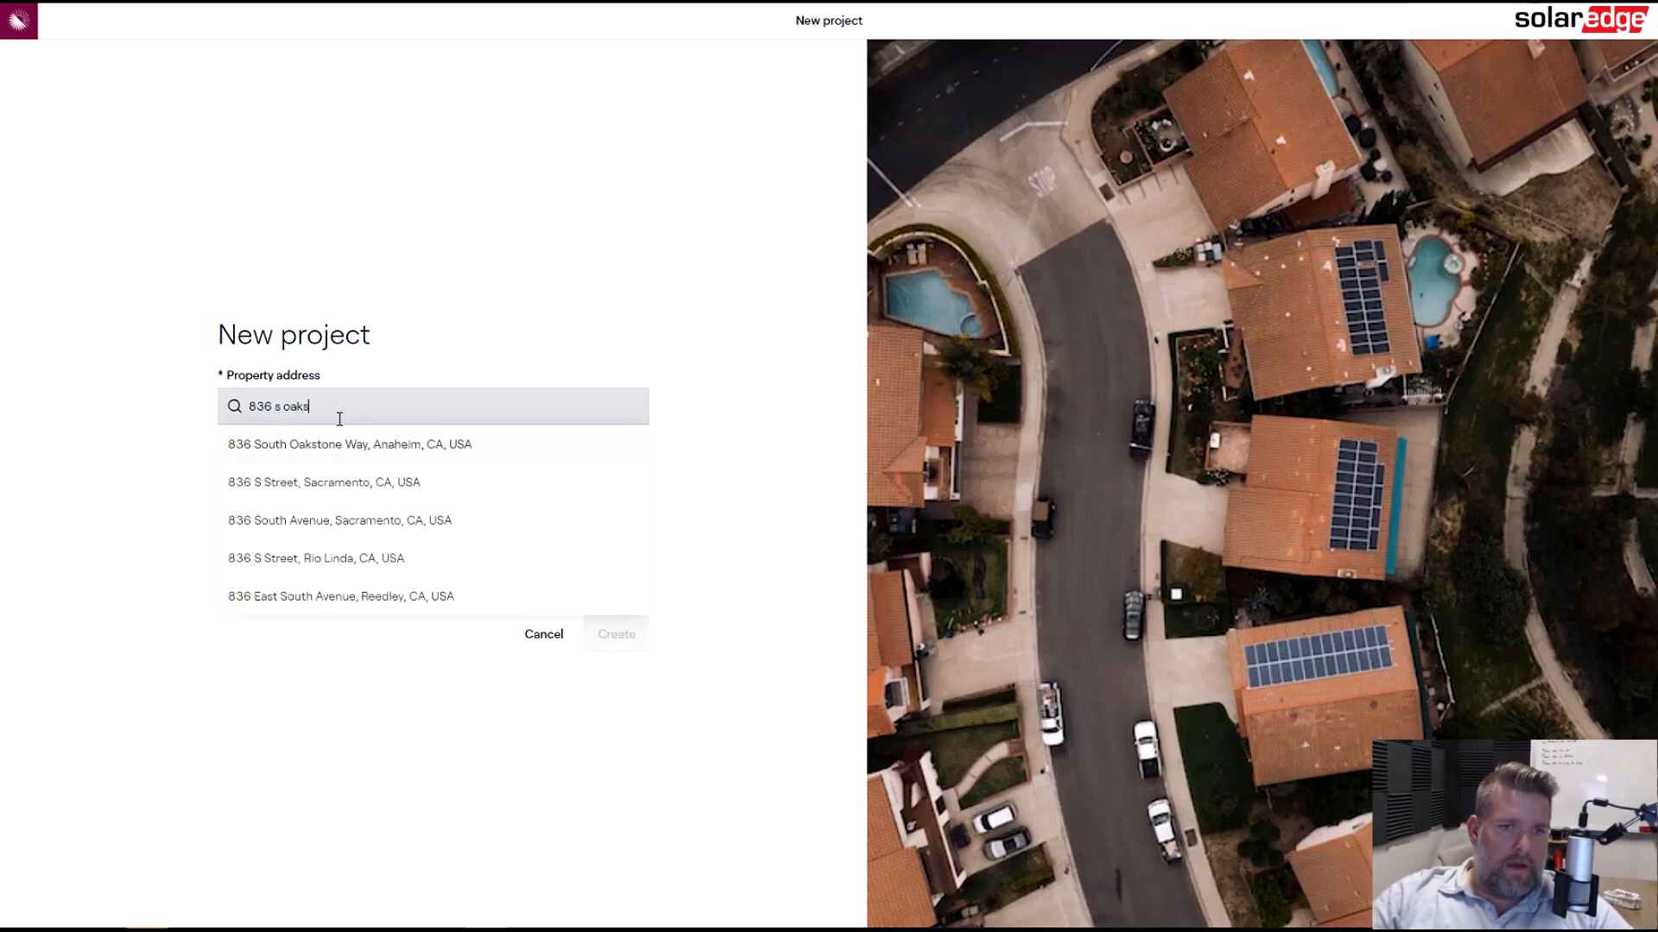
pyautogui.click(395, 455)
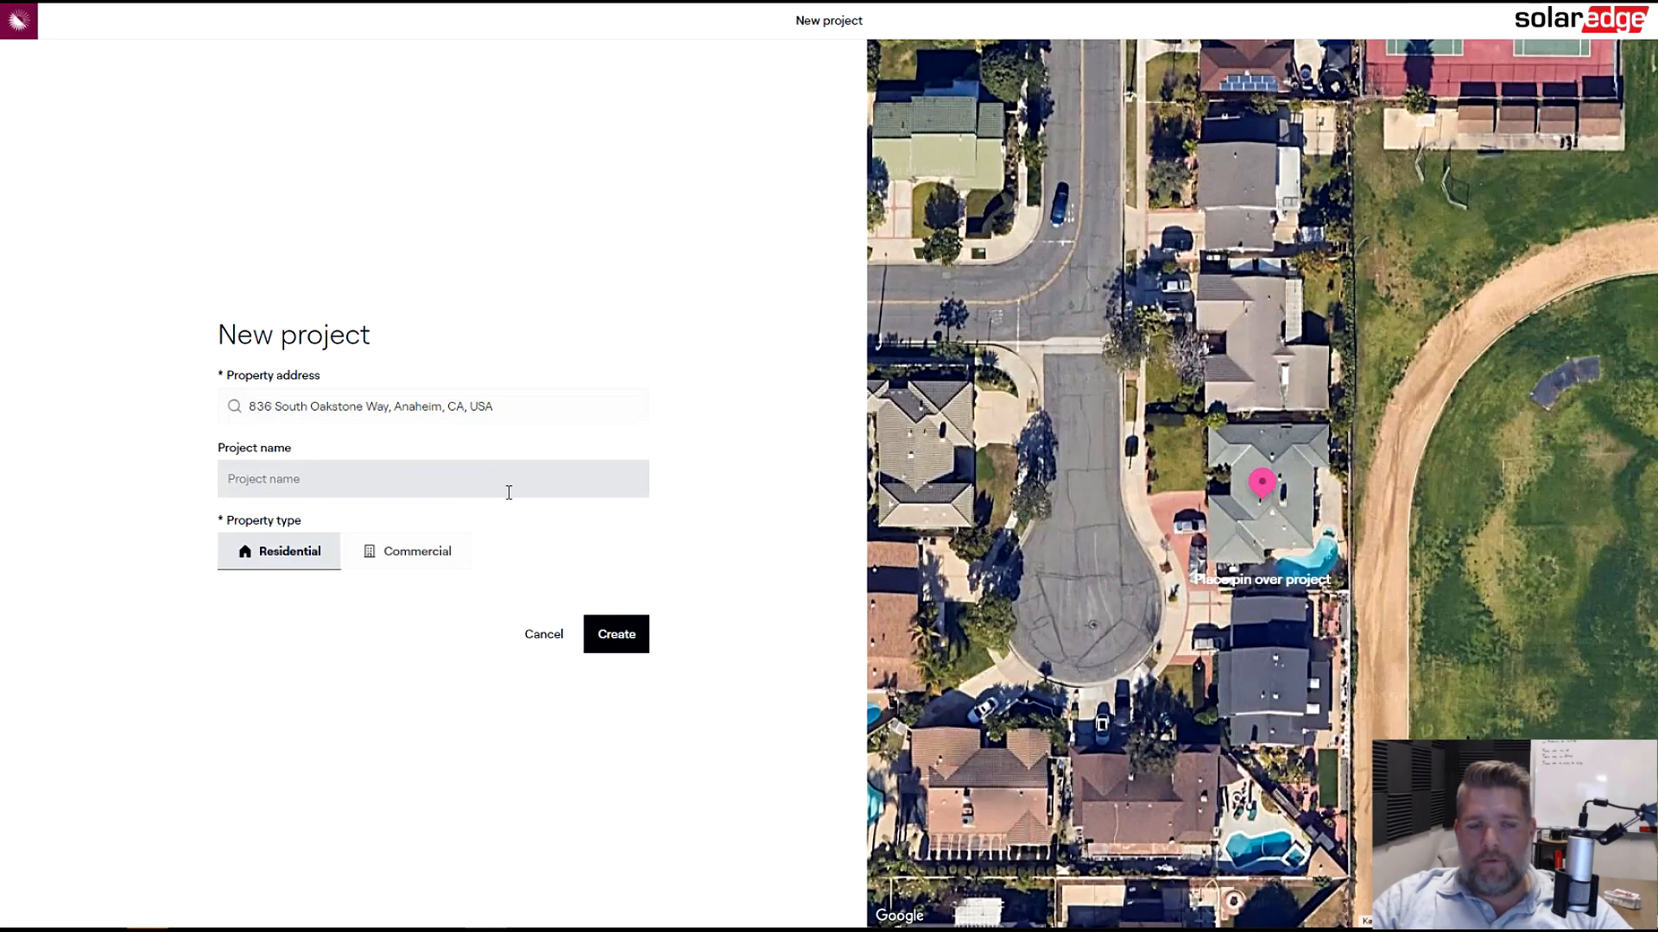
pyautogui.click(508, 492)
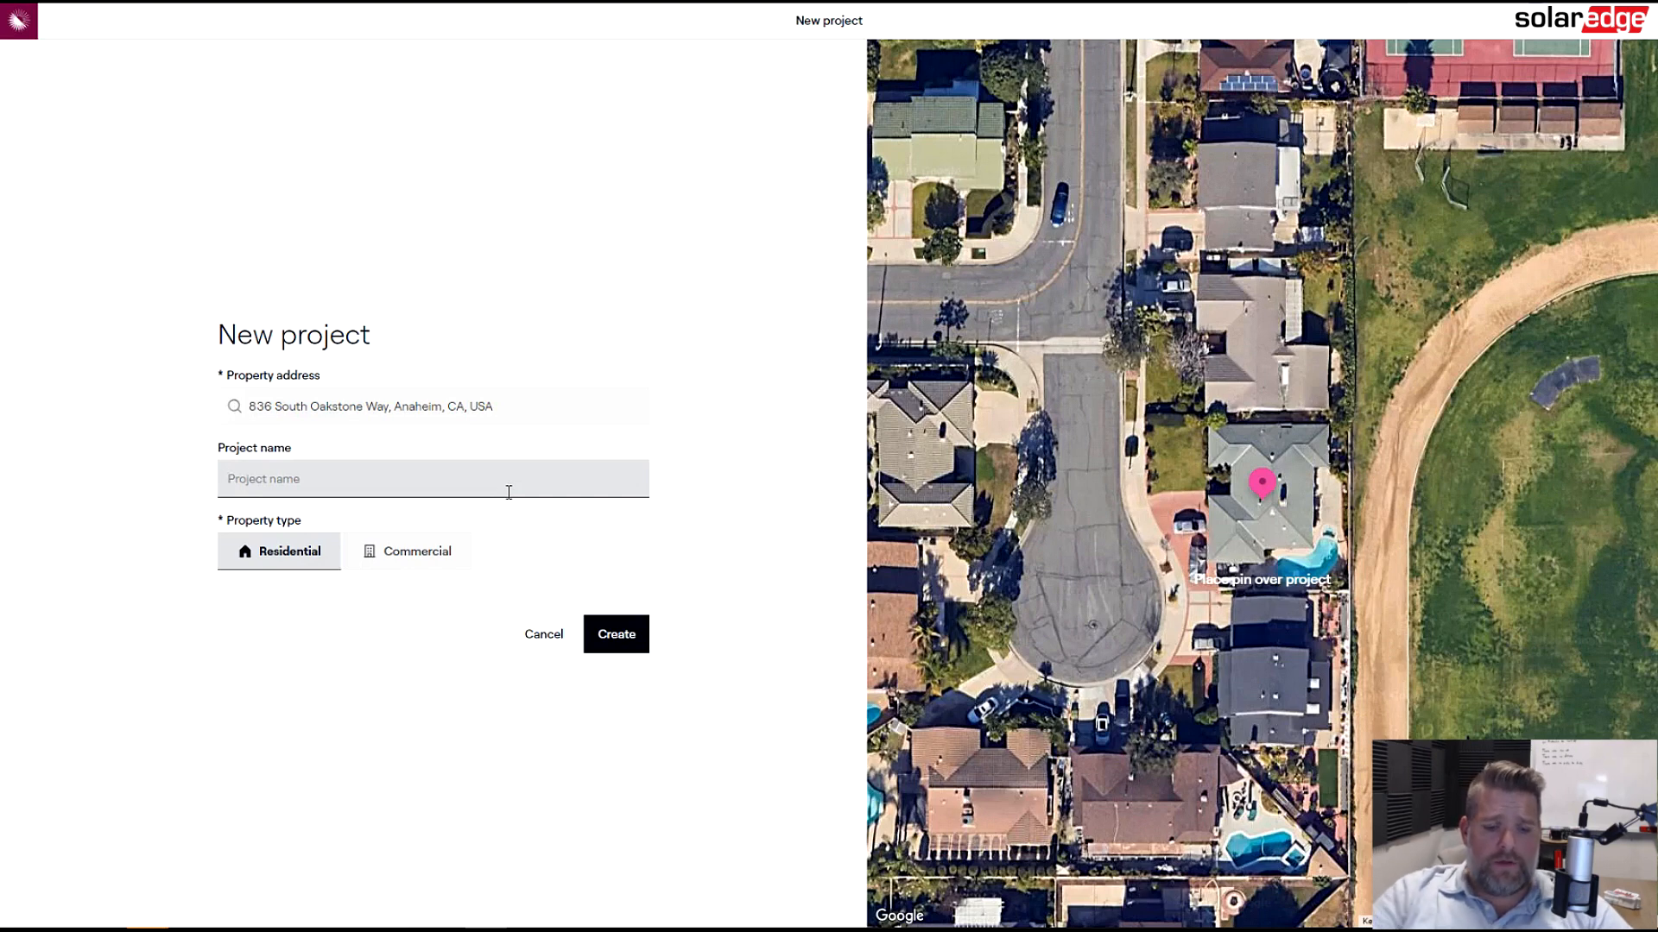
pyautogui.write('Sol')
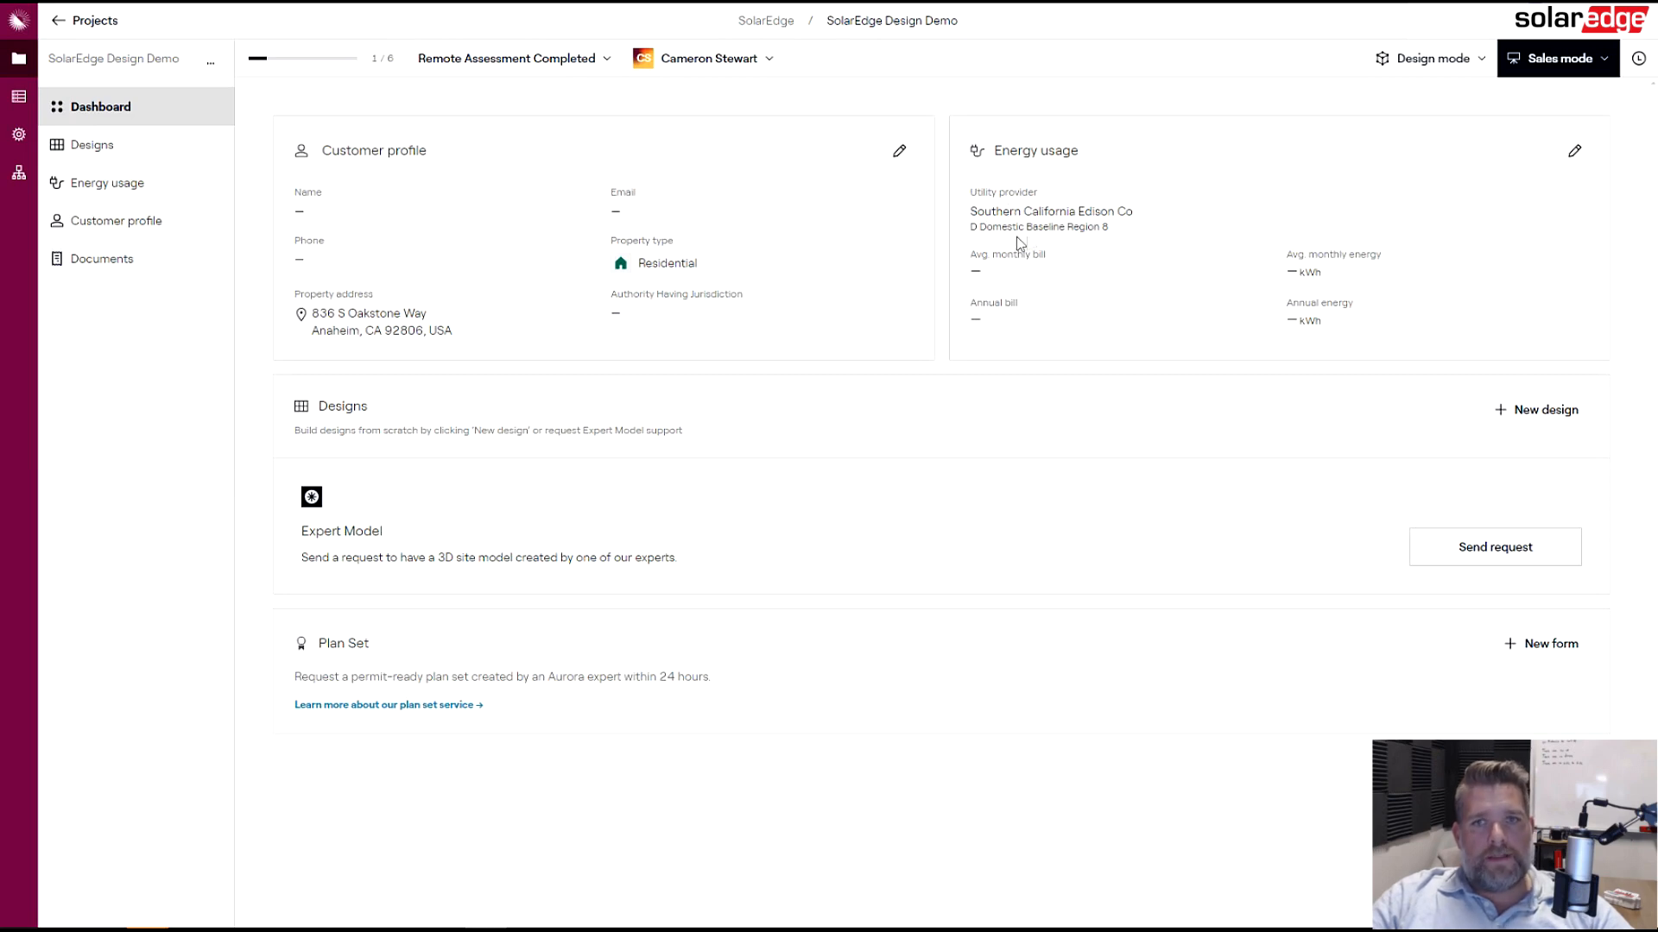
# - Open the energy usage editor and enter 1536 kWh as the July monthly estimate
pyautogui.click(1573, 152)
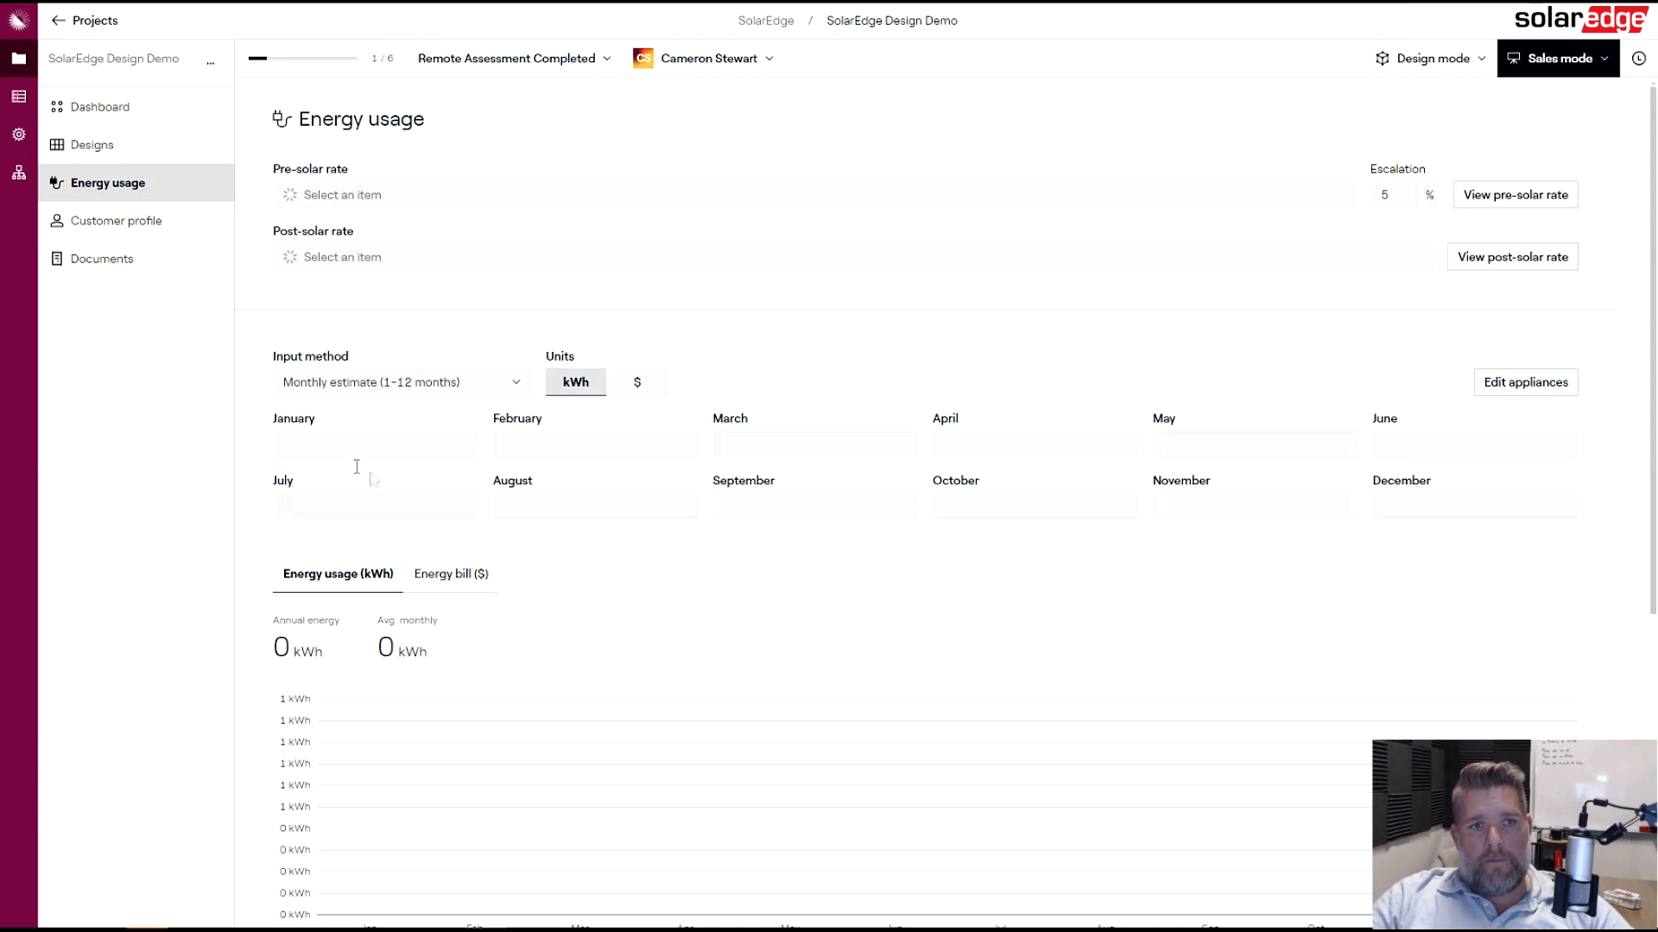
pyautogui.click(360, 508)
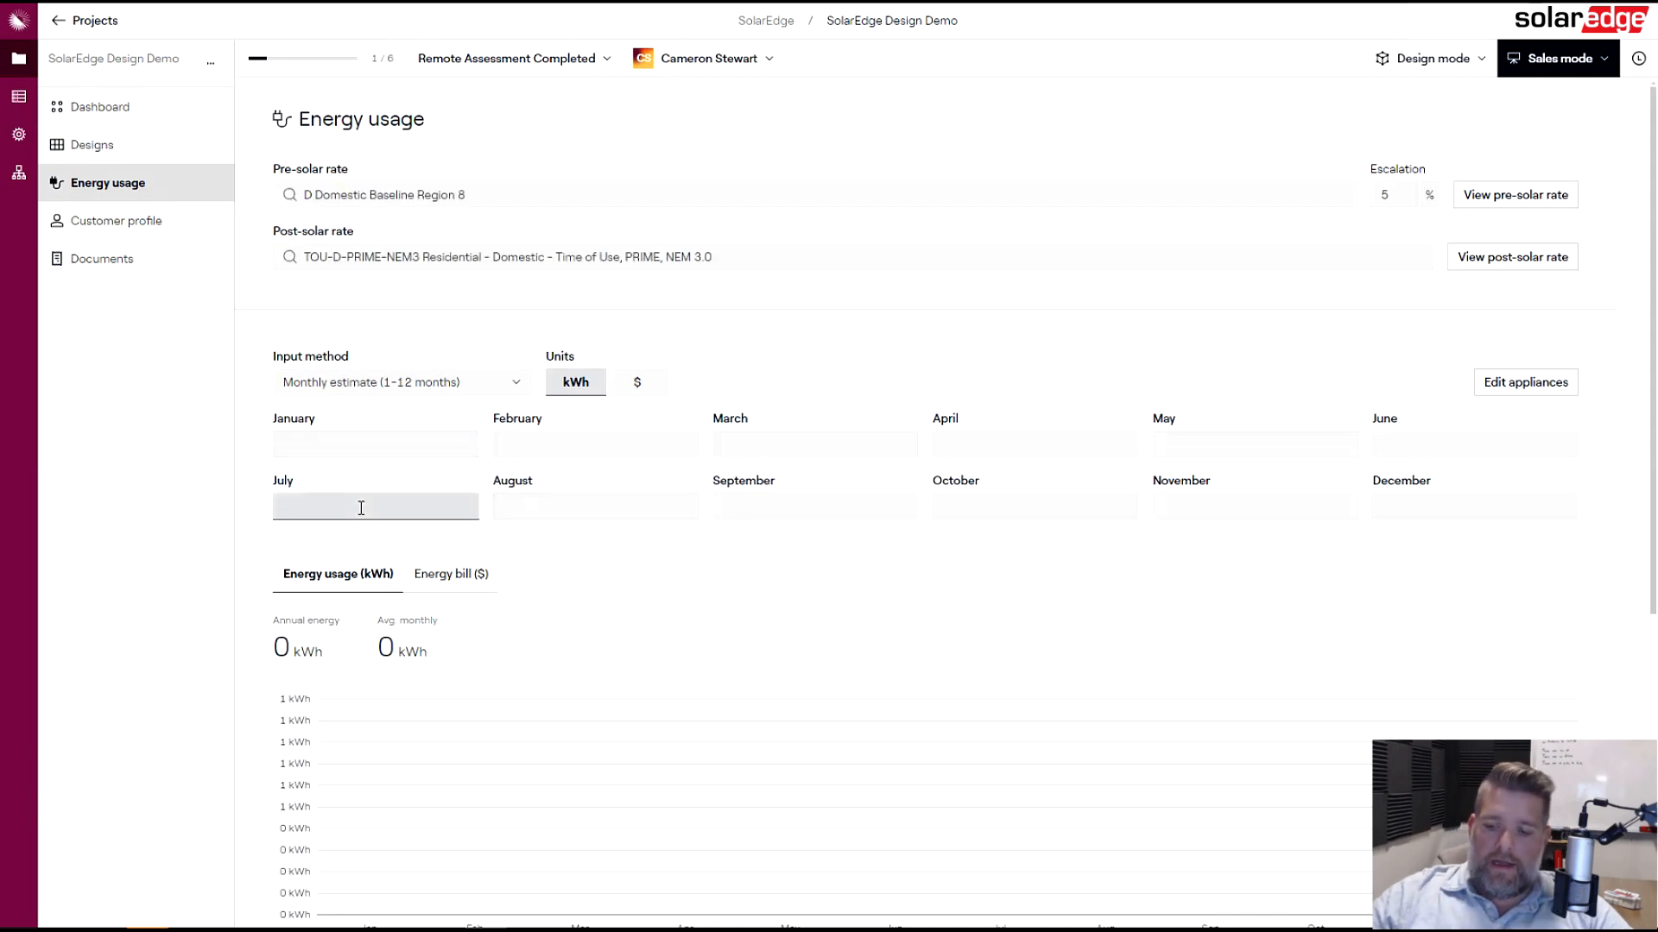
pyautogui.write('1536')
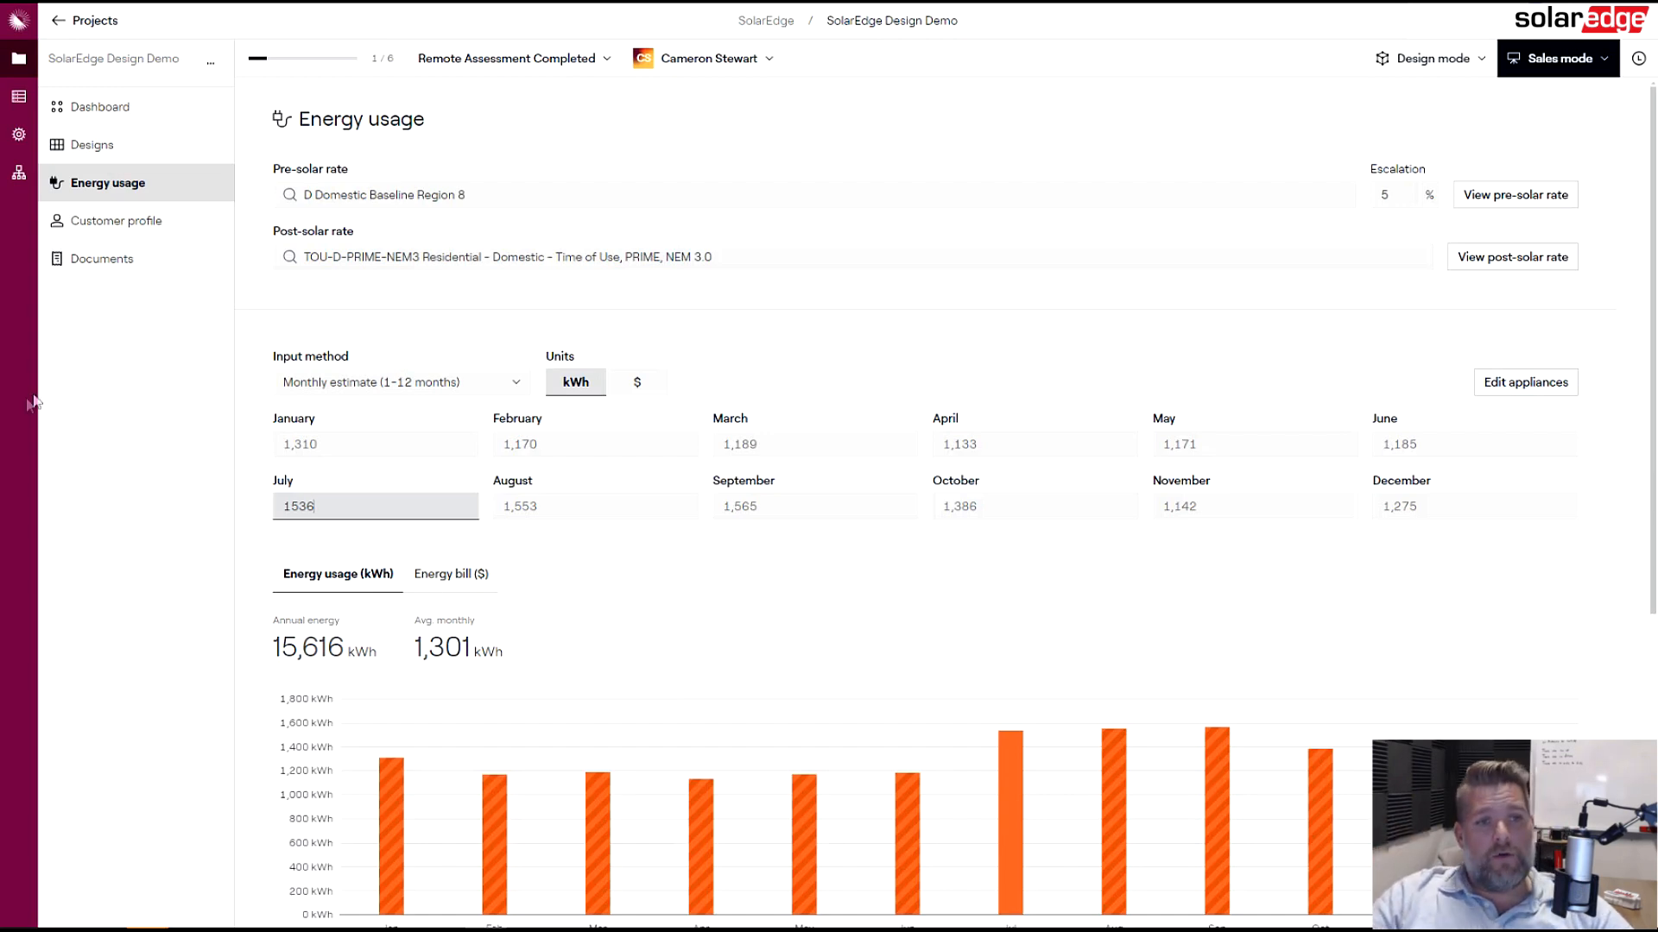
pyautogui.click(186, 386)
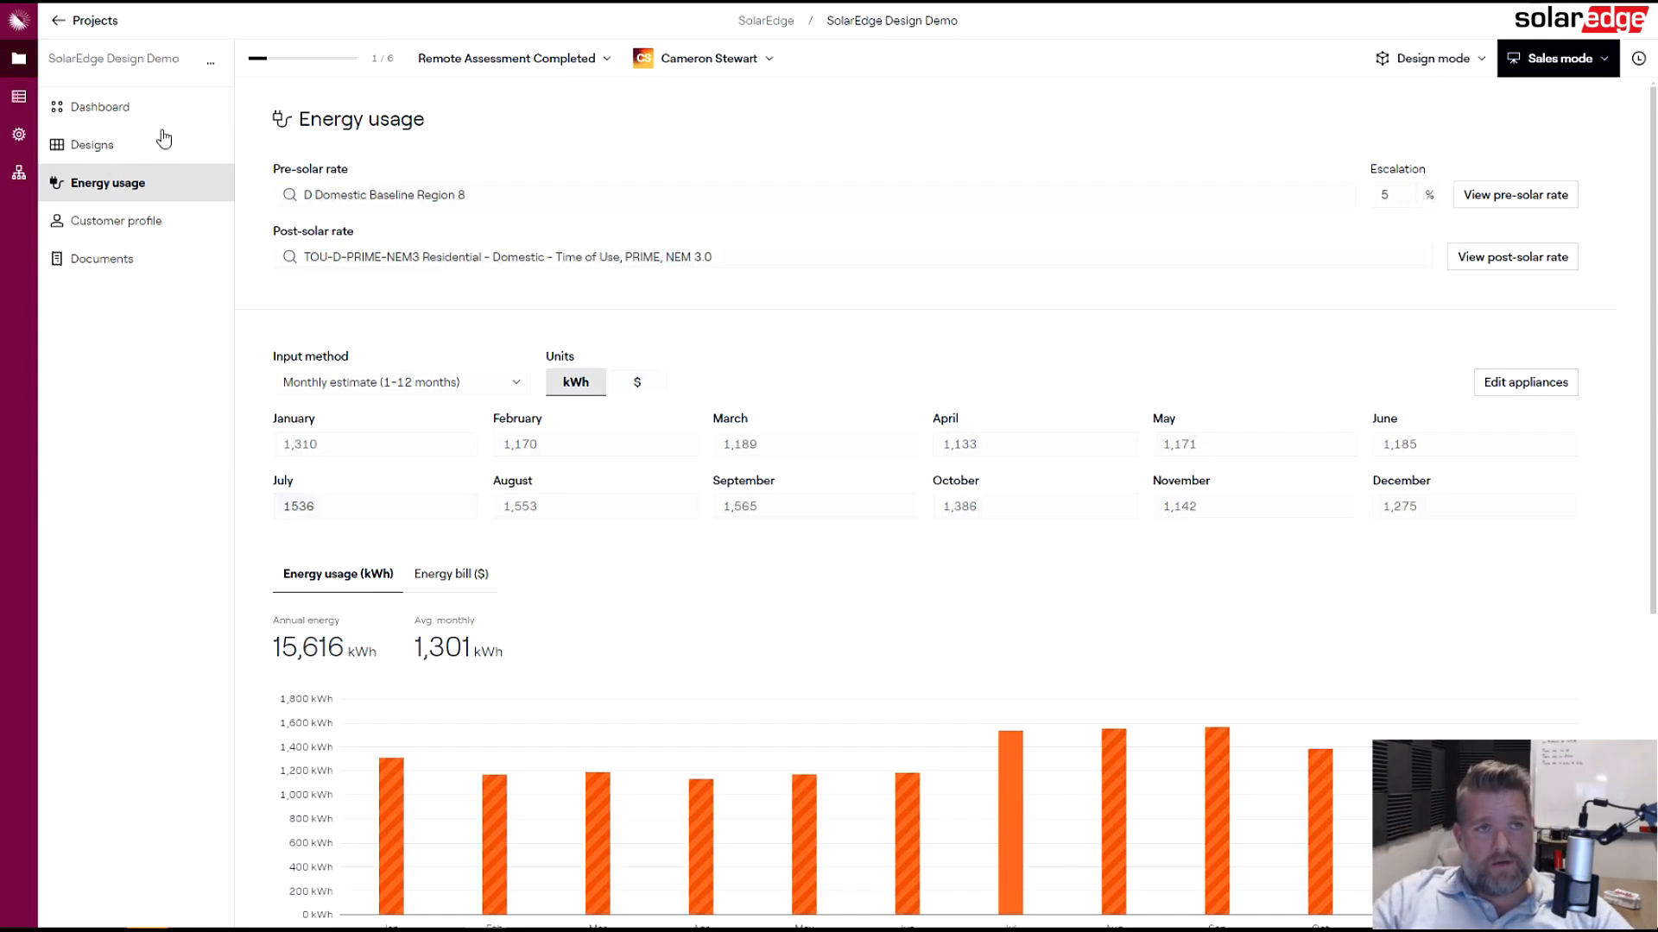
# - Start a new design and run AI SmartRoof to model the house's roof, then dismiss the notice
pyautogui.click(126, 147)
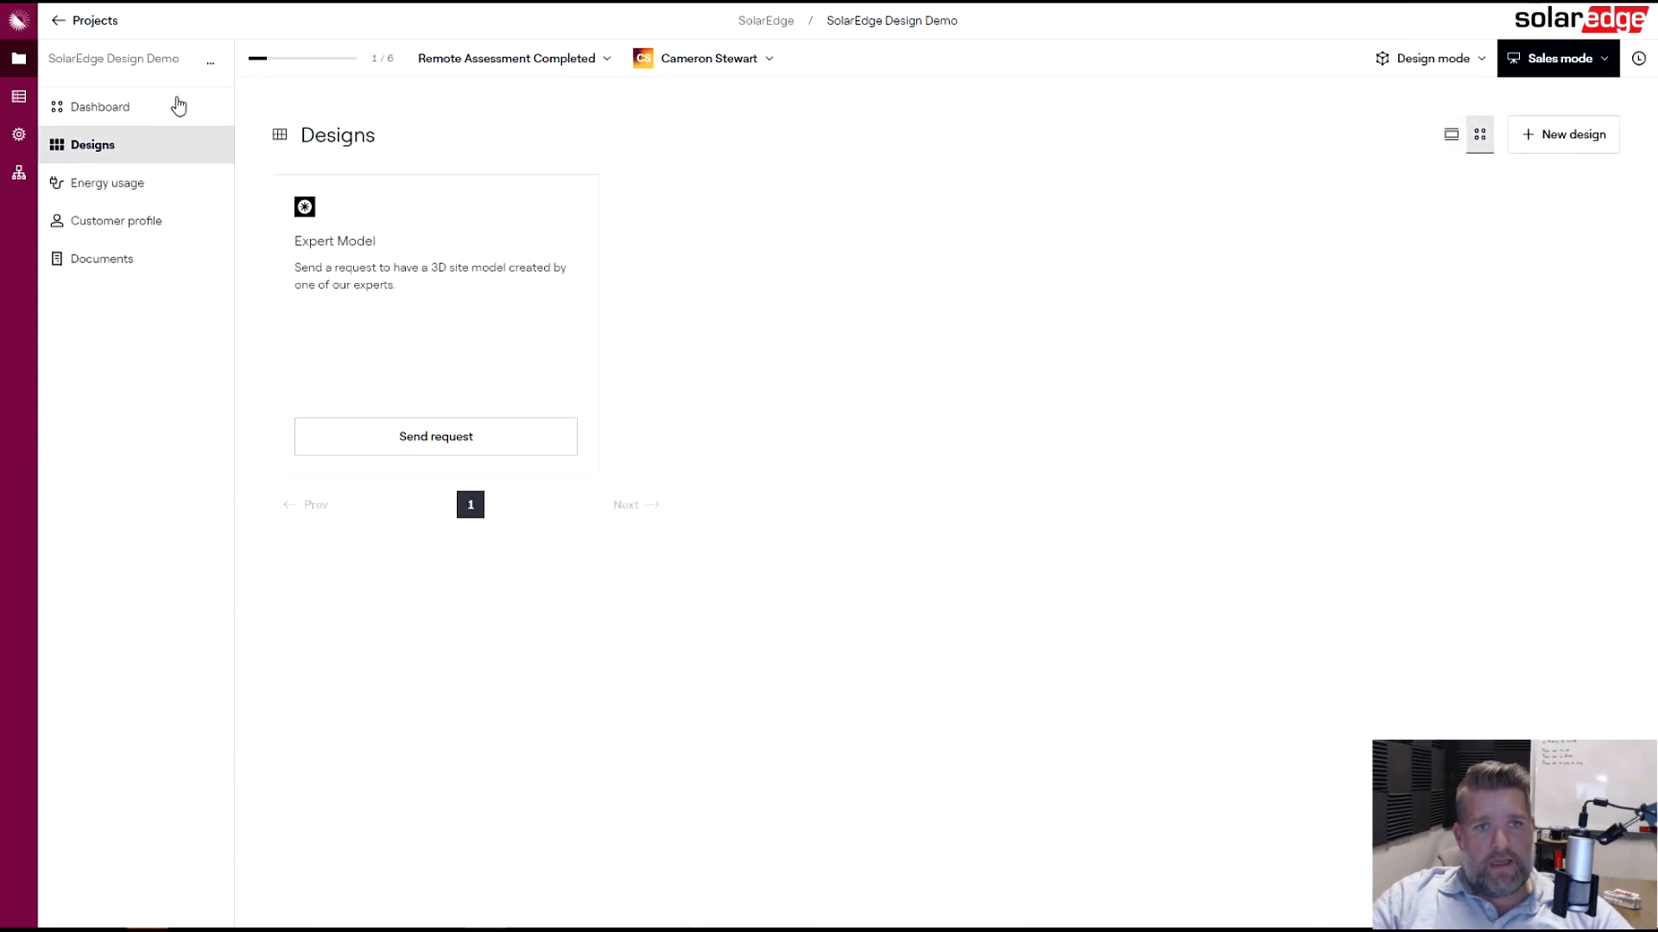
pyautogui.click(1583, 150)
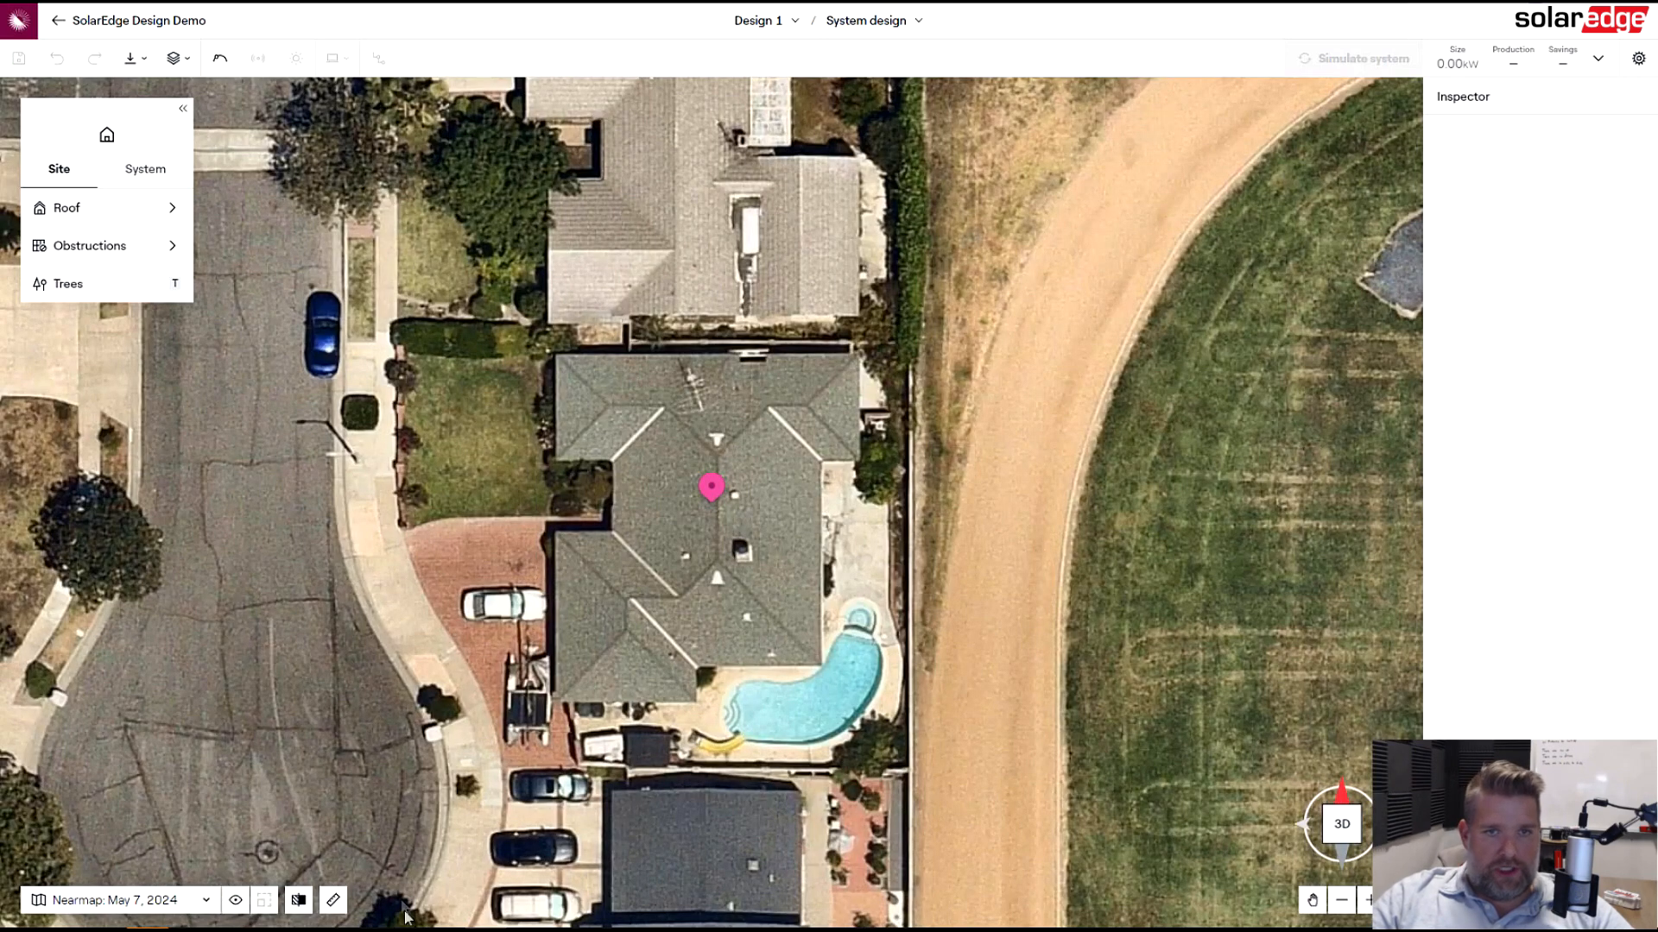
pyautogui.click(119, 216)
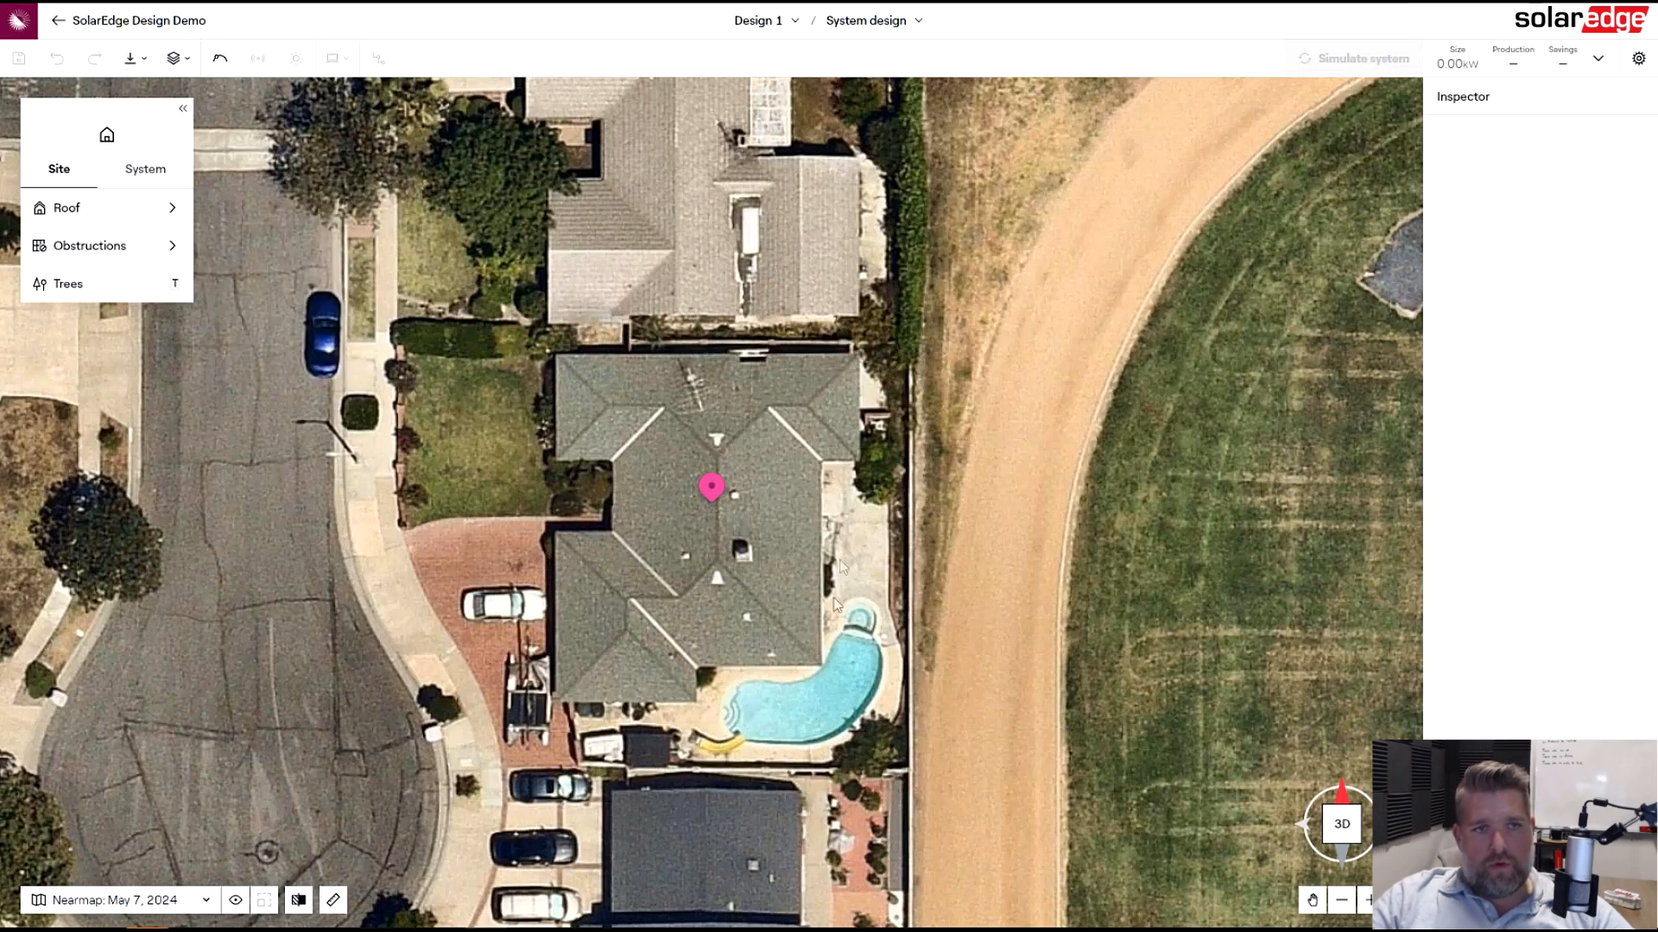
pyautogui.click(91, 207)
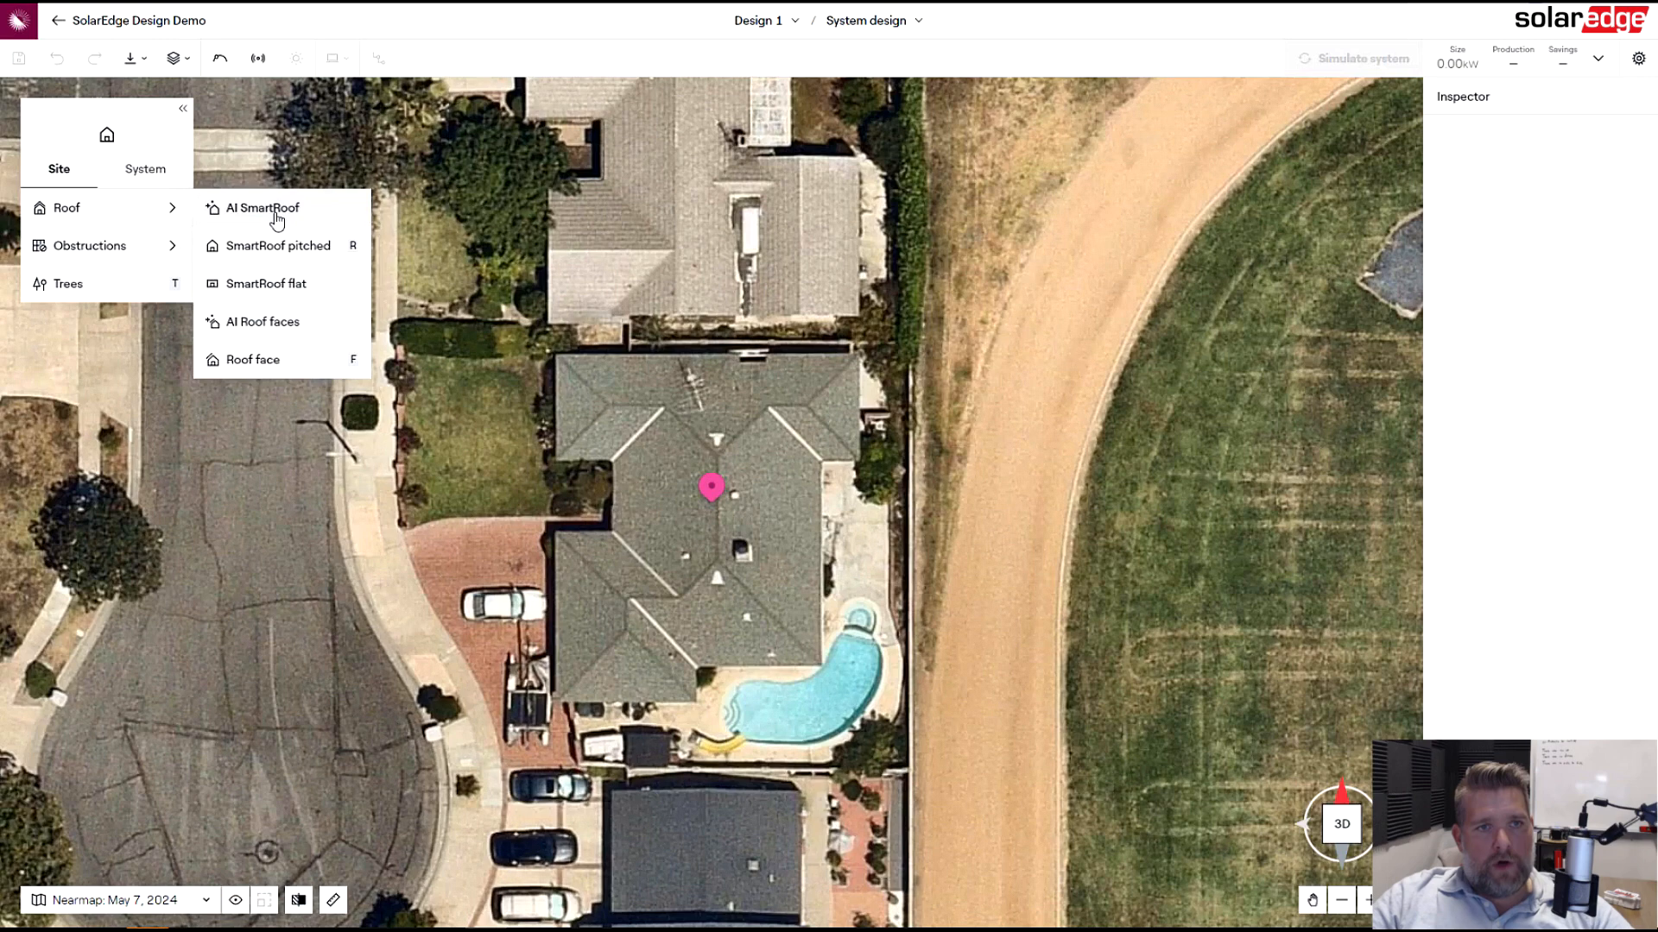
pyautogui.click(274, 210)
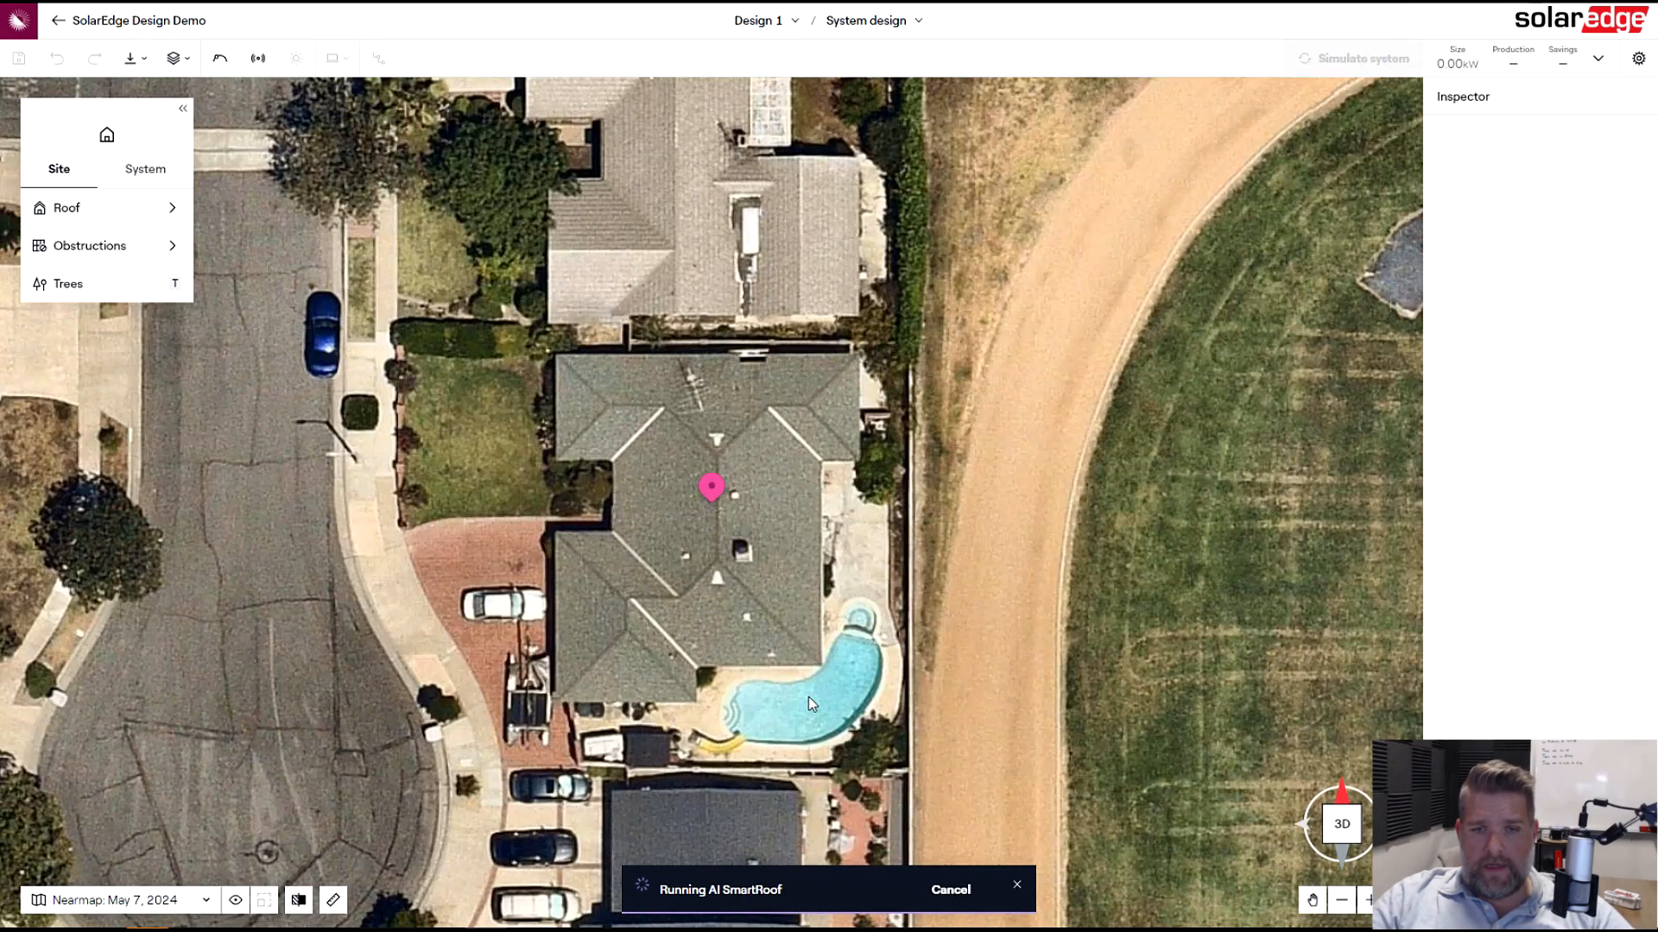
pyautogui.moveTo(1043, 720); pyautogui.dragTo(1044, 756, button='right')
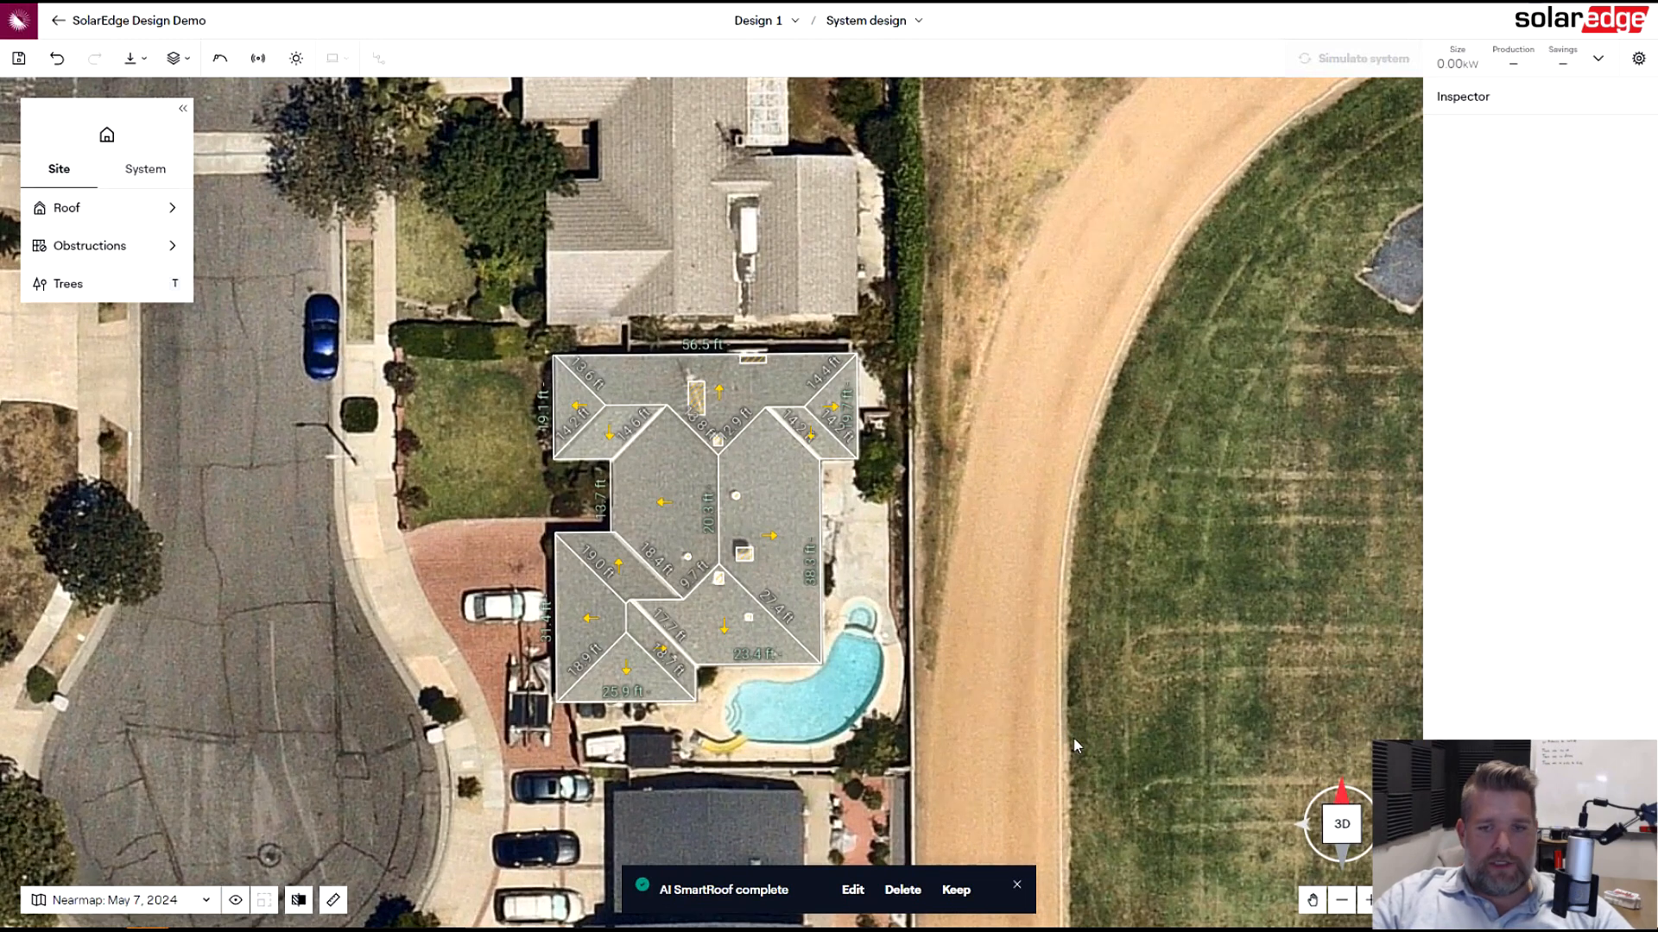
pyautogui.click(1017, 885)
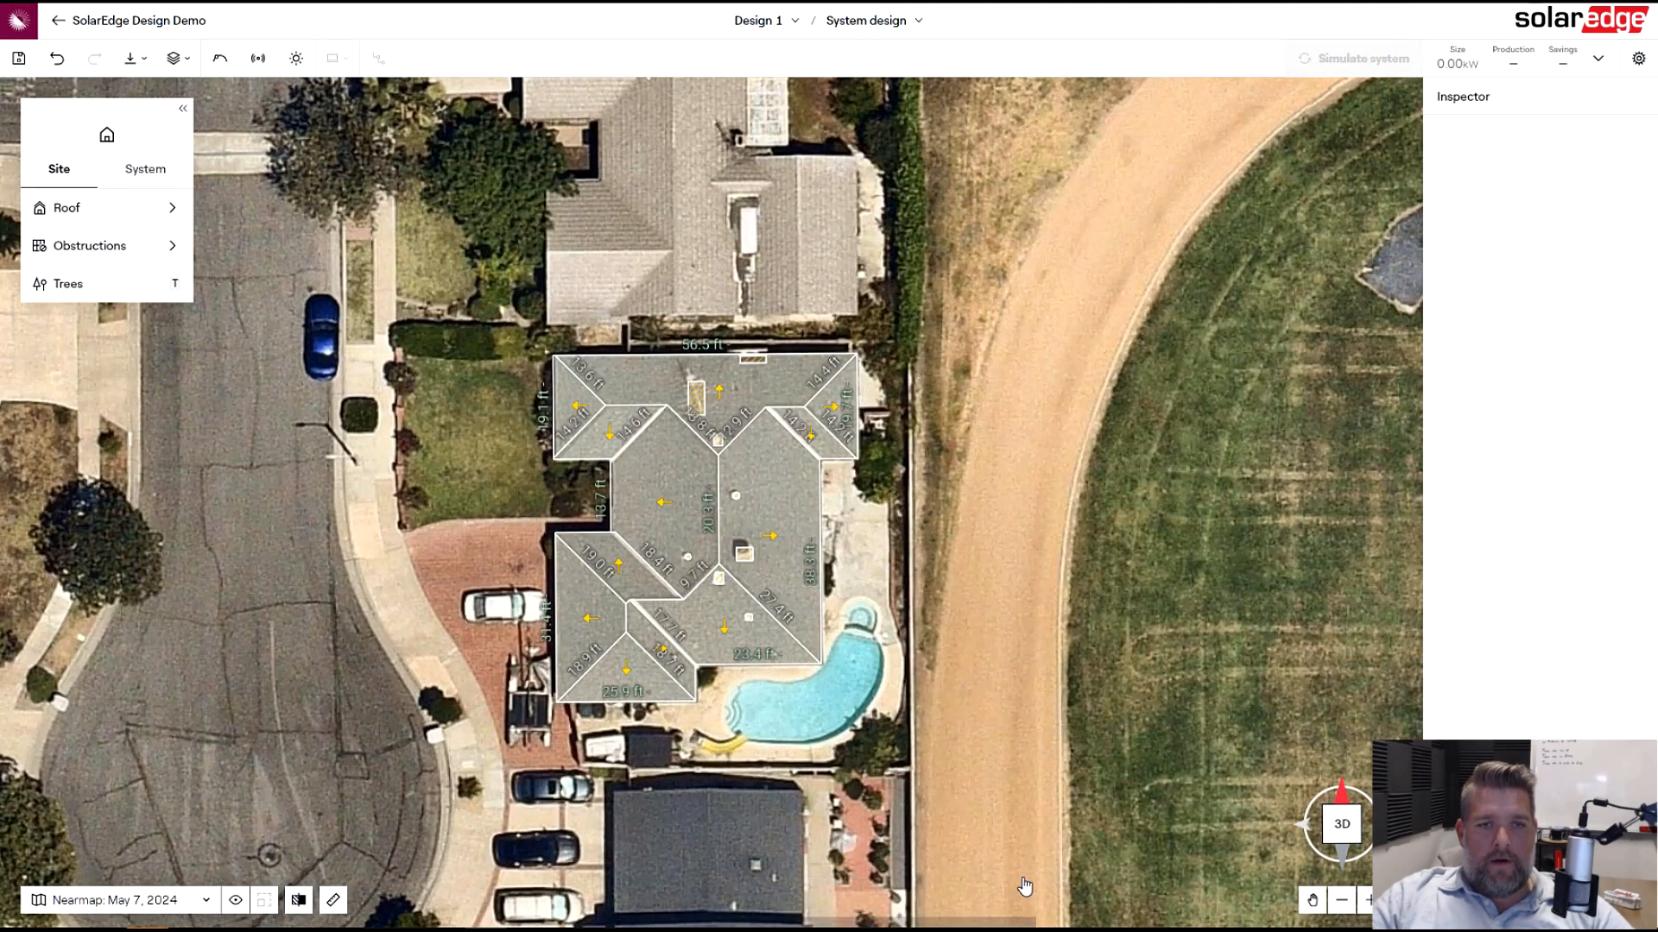
# - Auto-place fire pathways on the roof with Optimize with irradiance enabled
pyautogui.click(148, 168)
pyautogui.moveTo(164, 208)
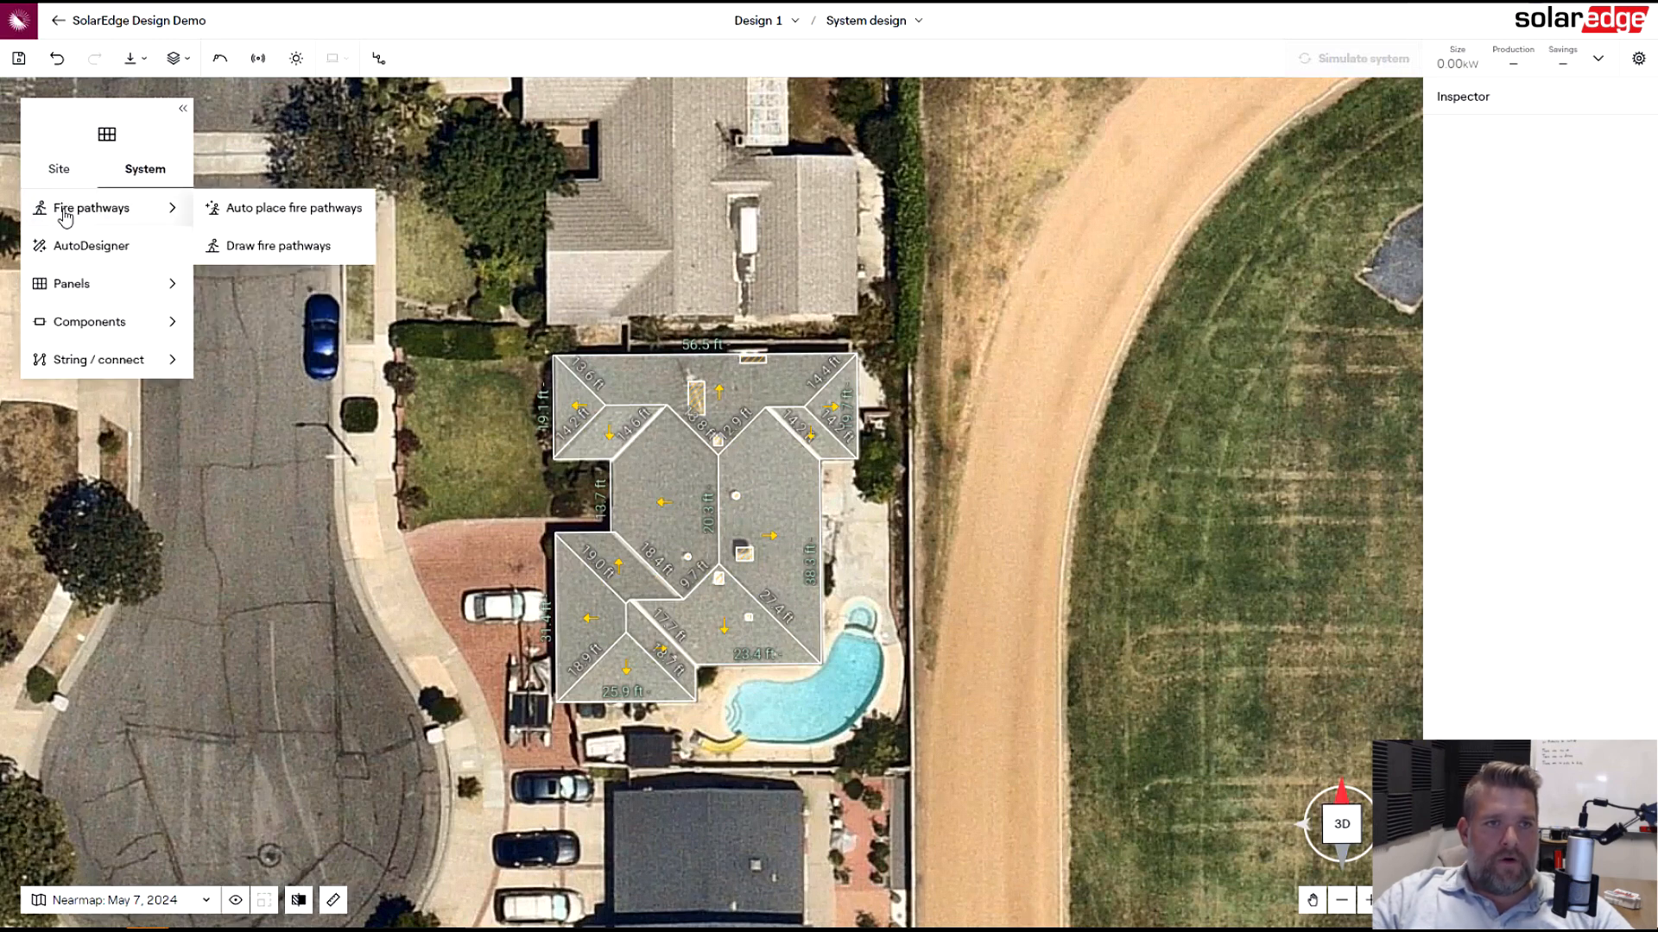
pyautogui.click(238, 211)
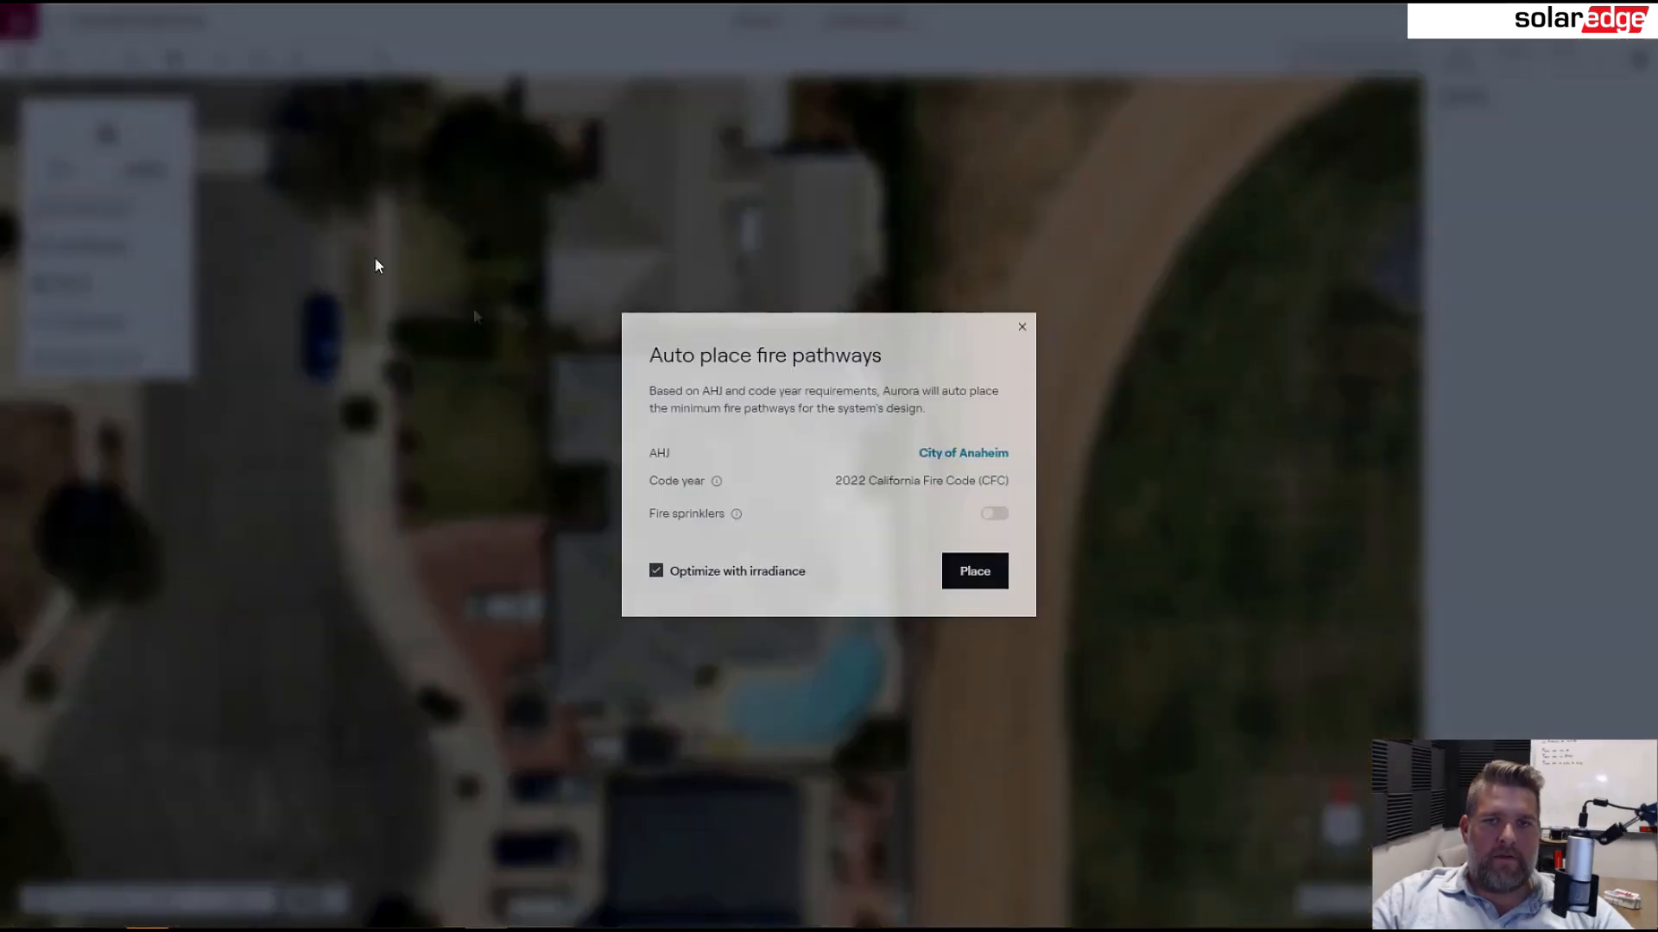
pyautogui.click(976, 576)
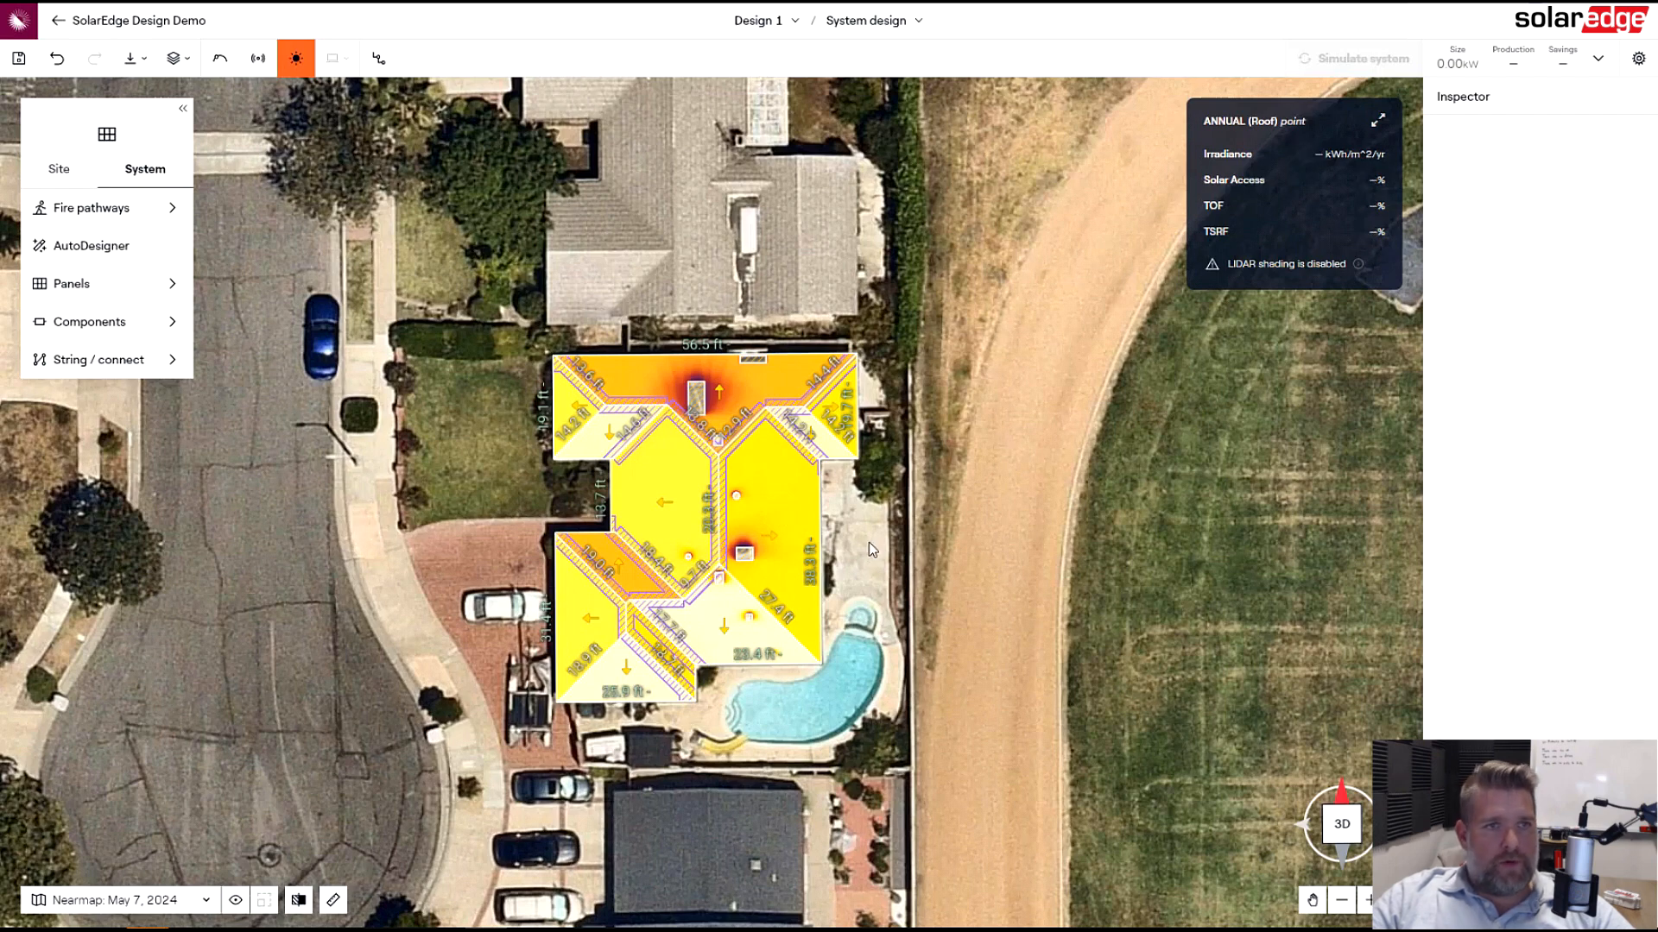
# - Start placing modules and choose the TSM-450NEG9R.28 solar panel
pyautogui.moveTo(109, 283)
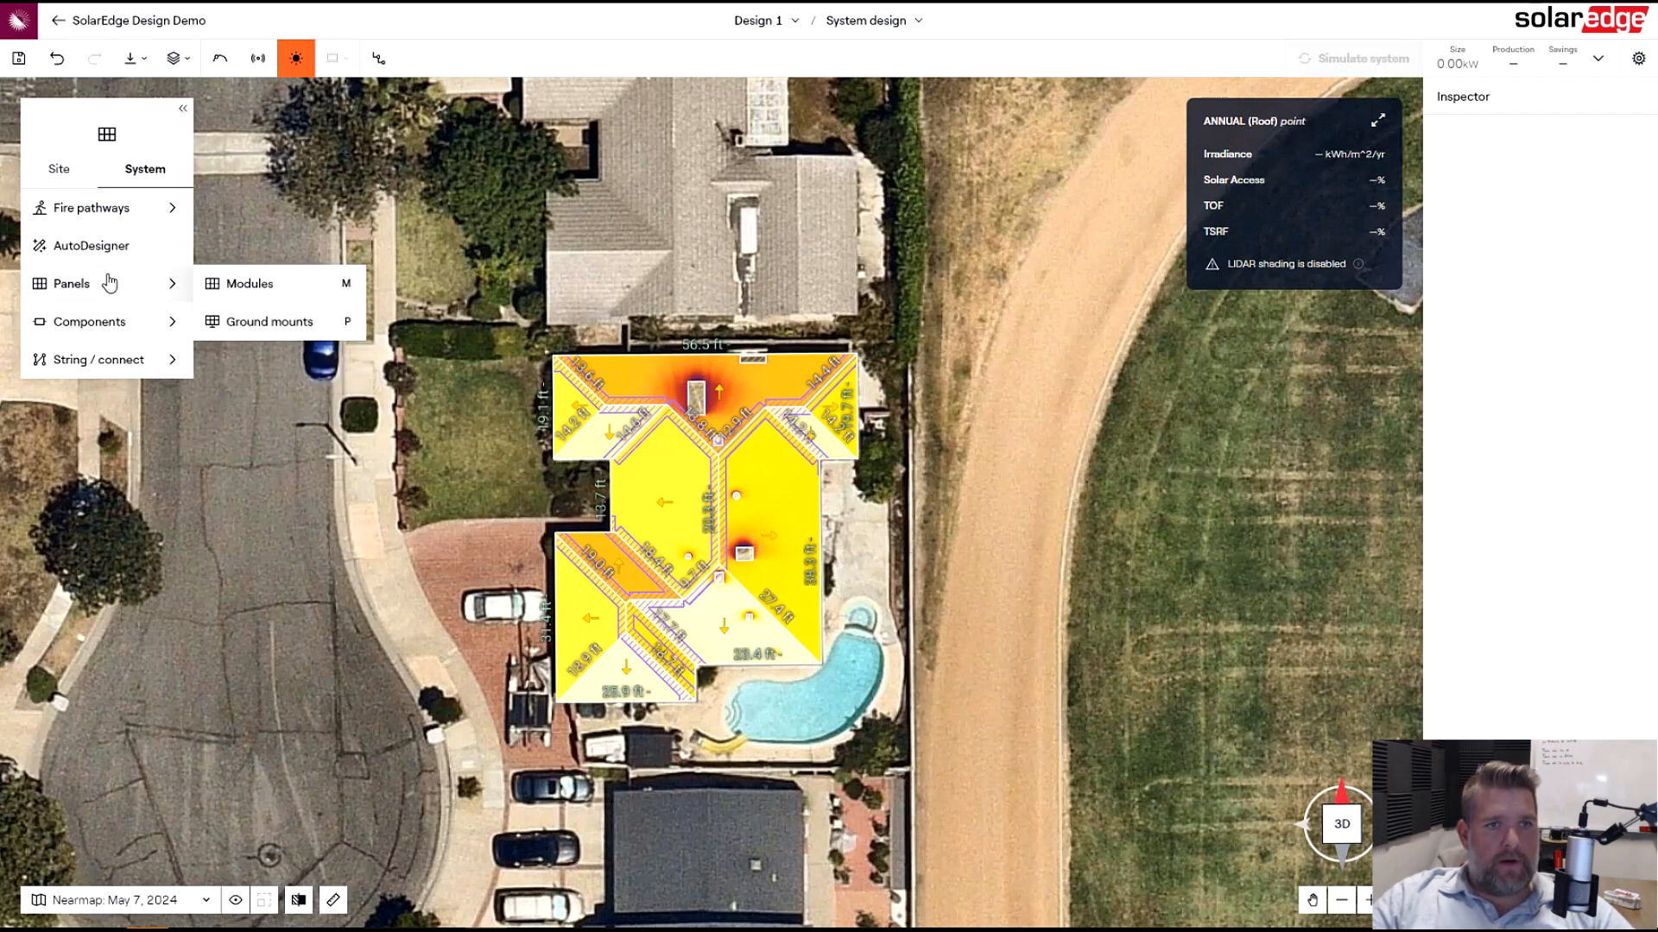
pyautogui.click(269, 285)
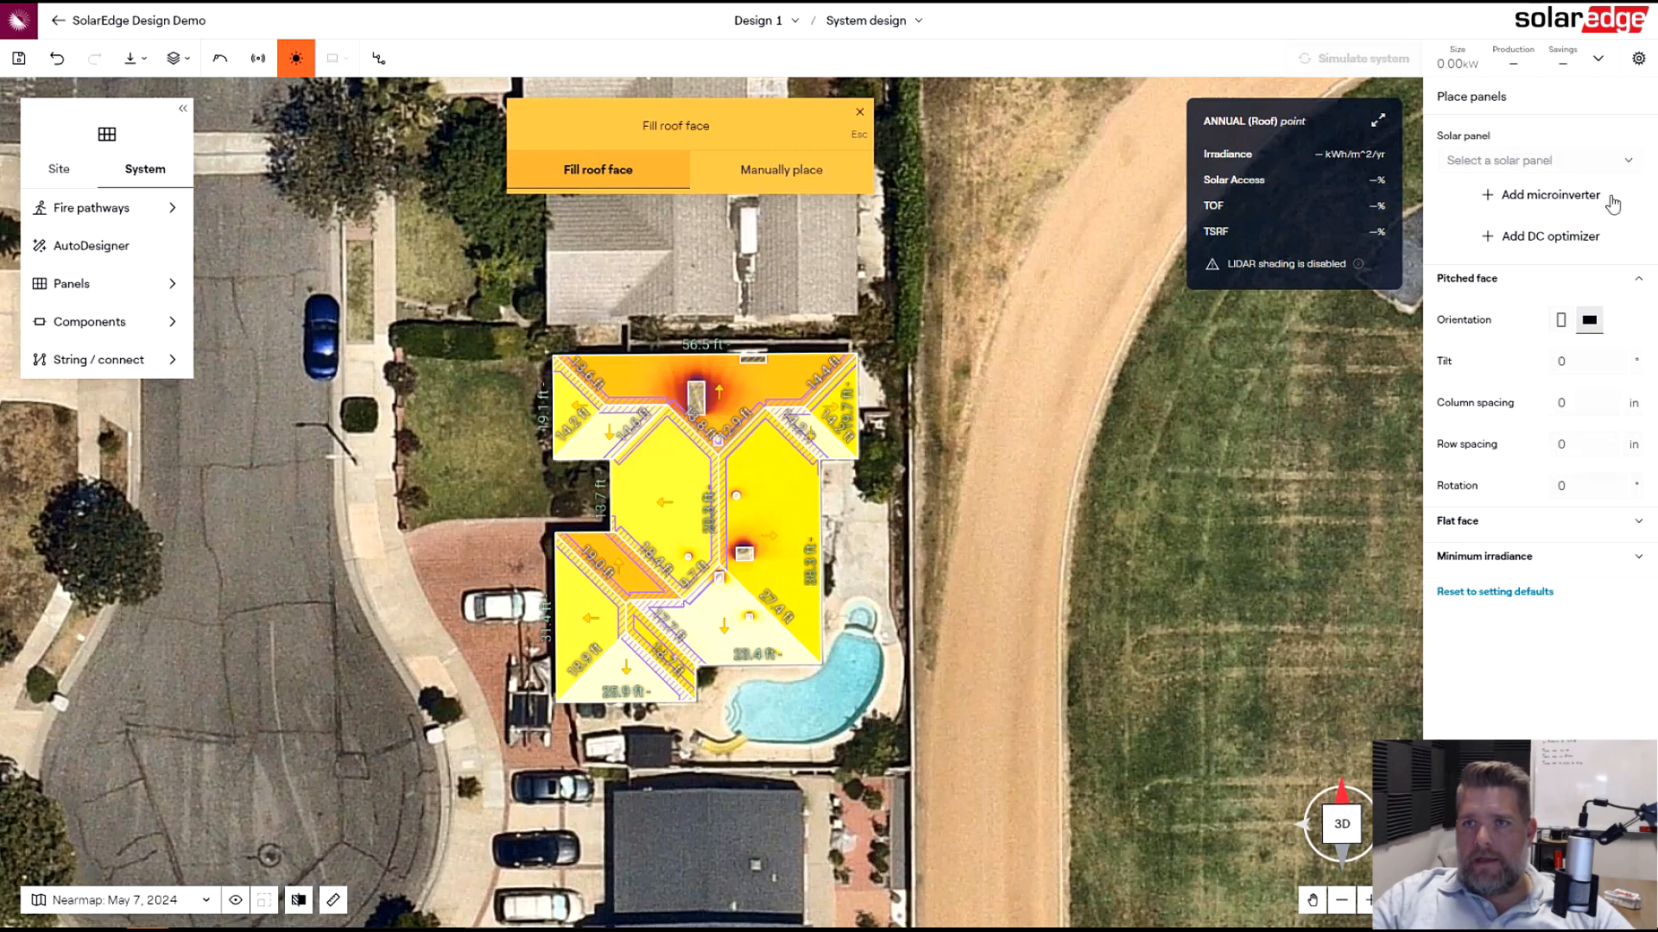
pyautogui.click(1598, 168)
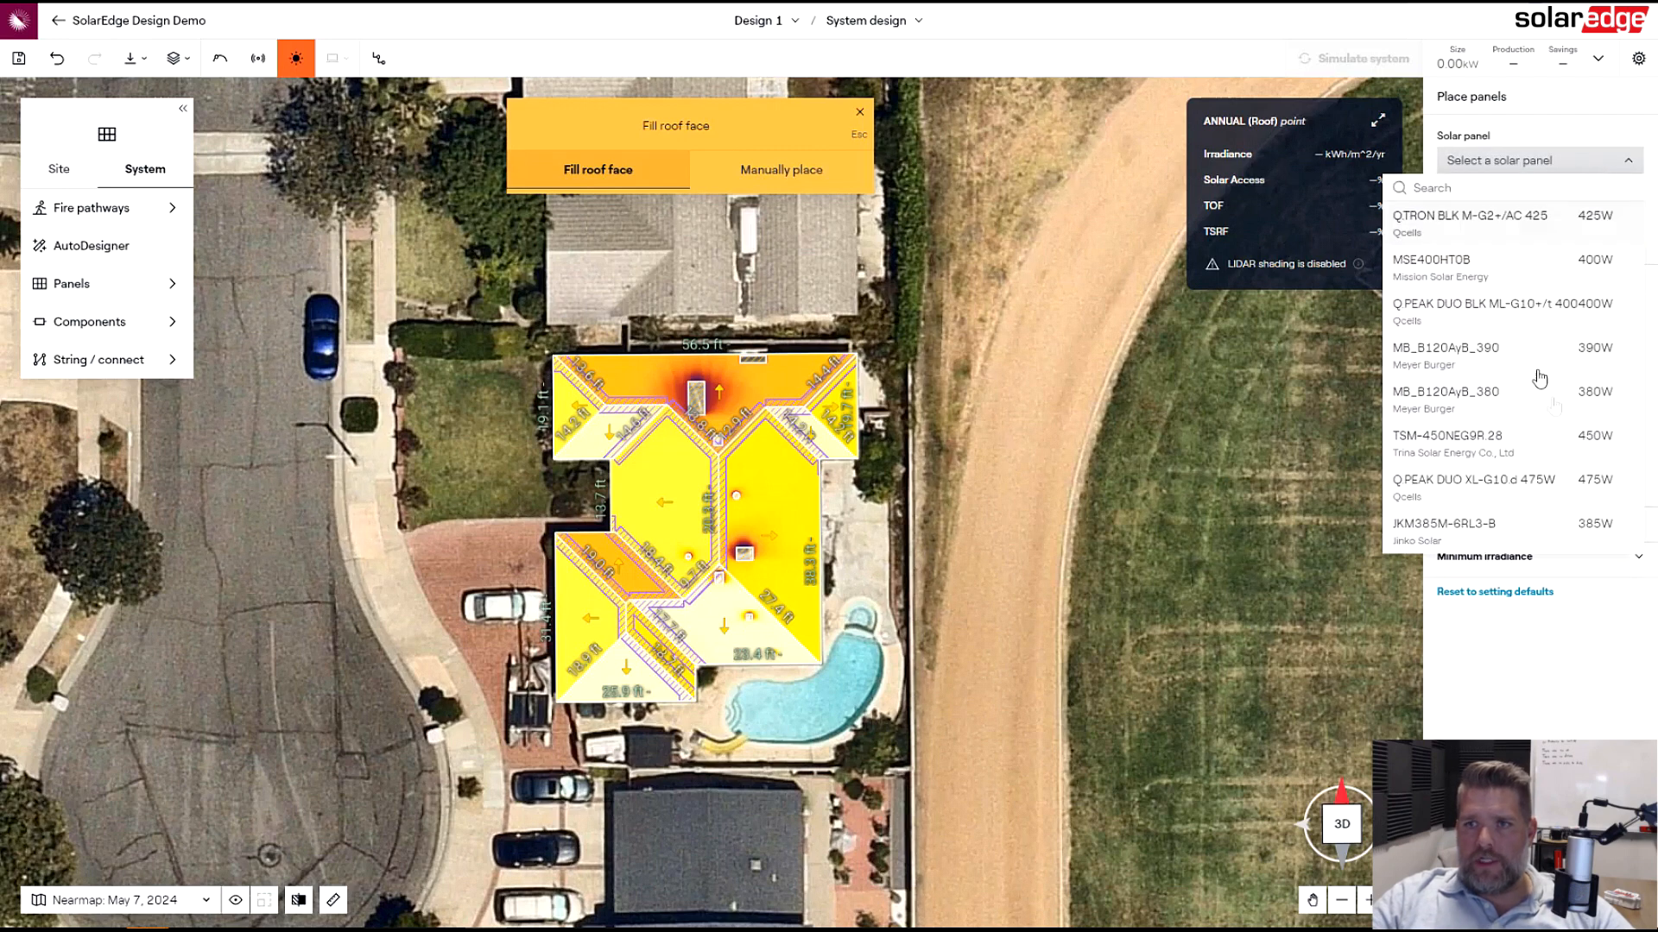
pyautogui.click(1559, 445)
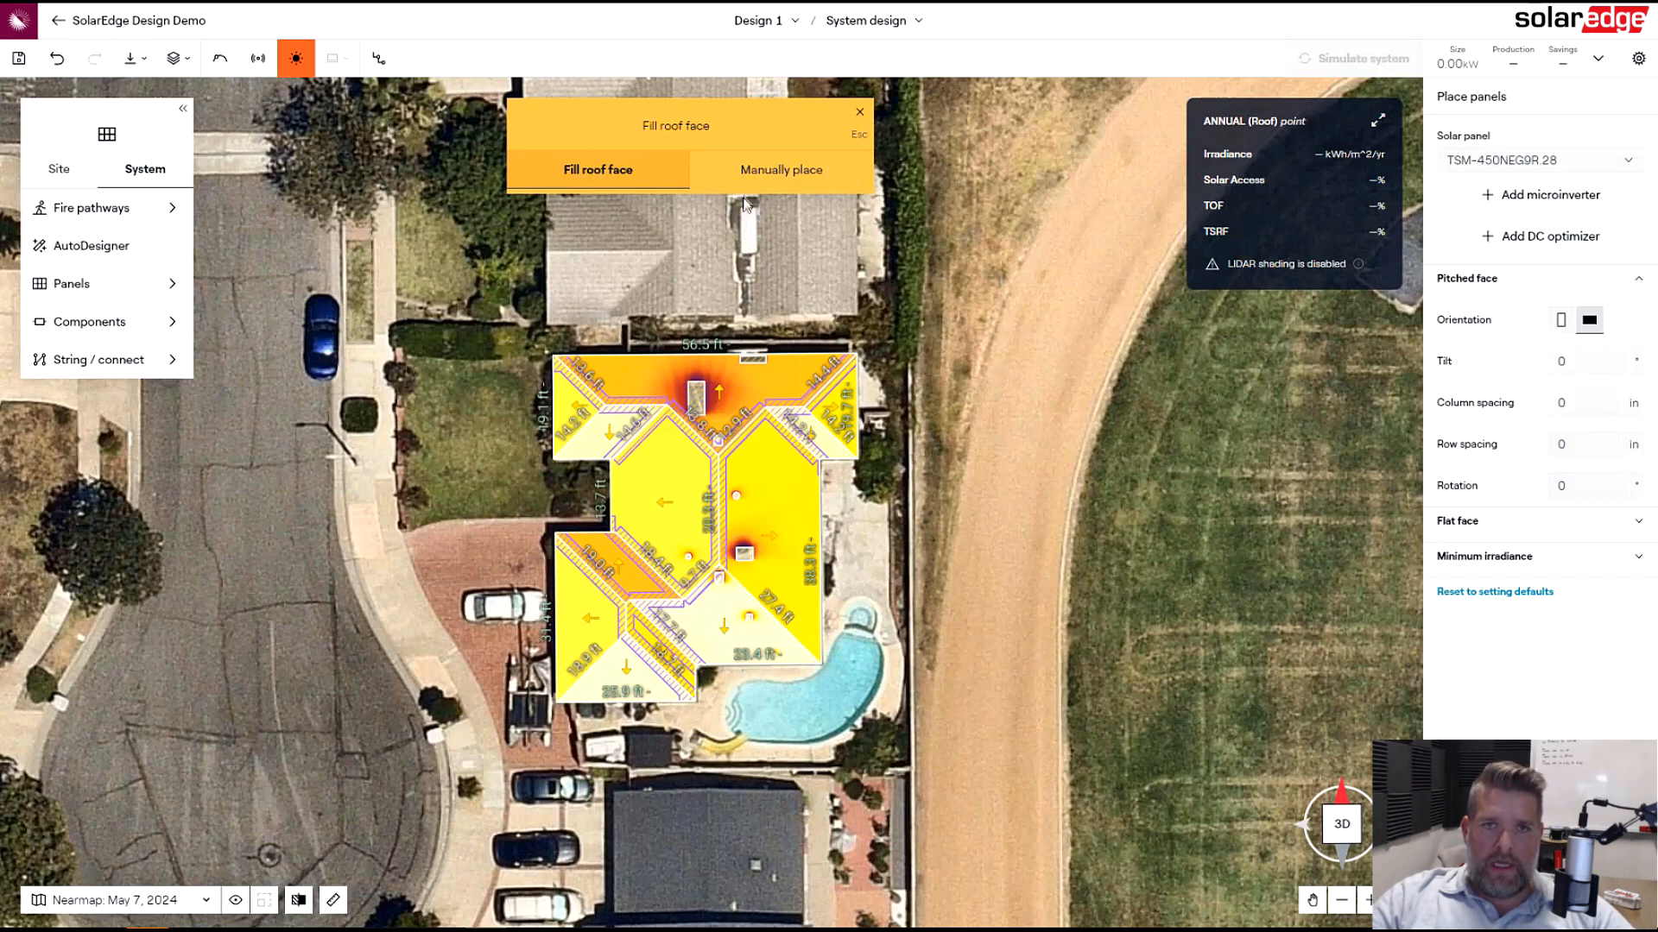
# - Fill four roof faces with panels, then exit panel placement
pyautogui.click(786, 511)
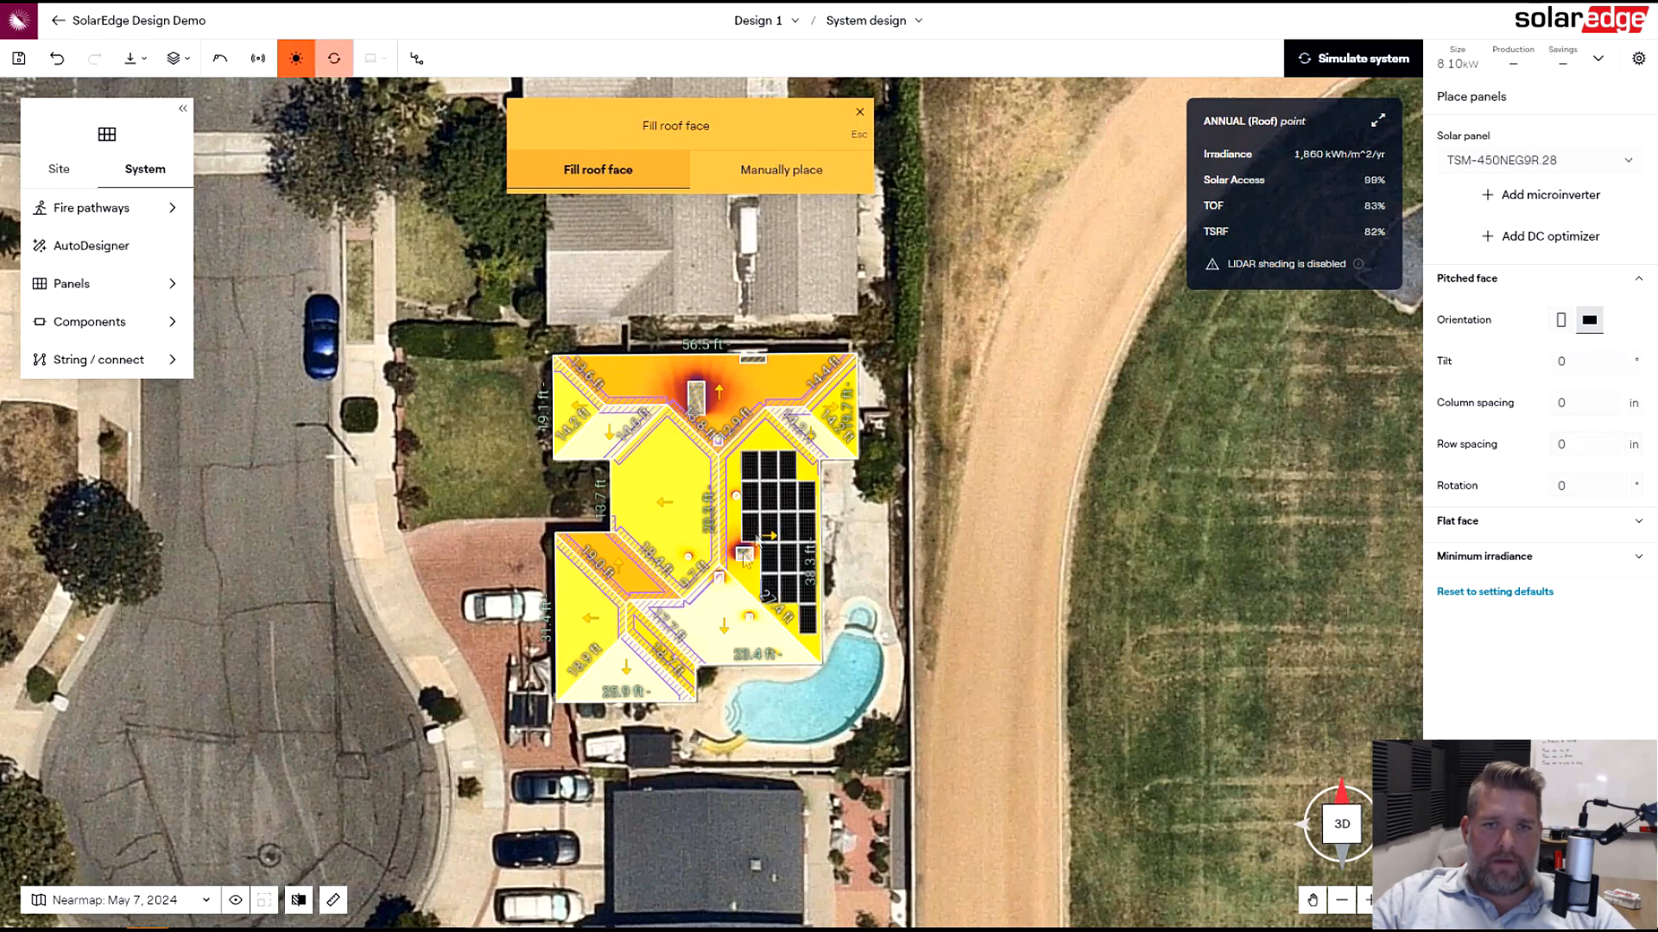
pyautogui.click(645, 492)
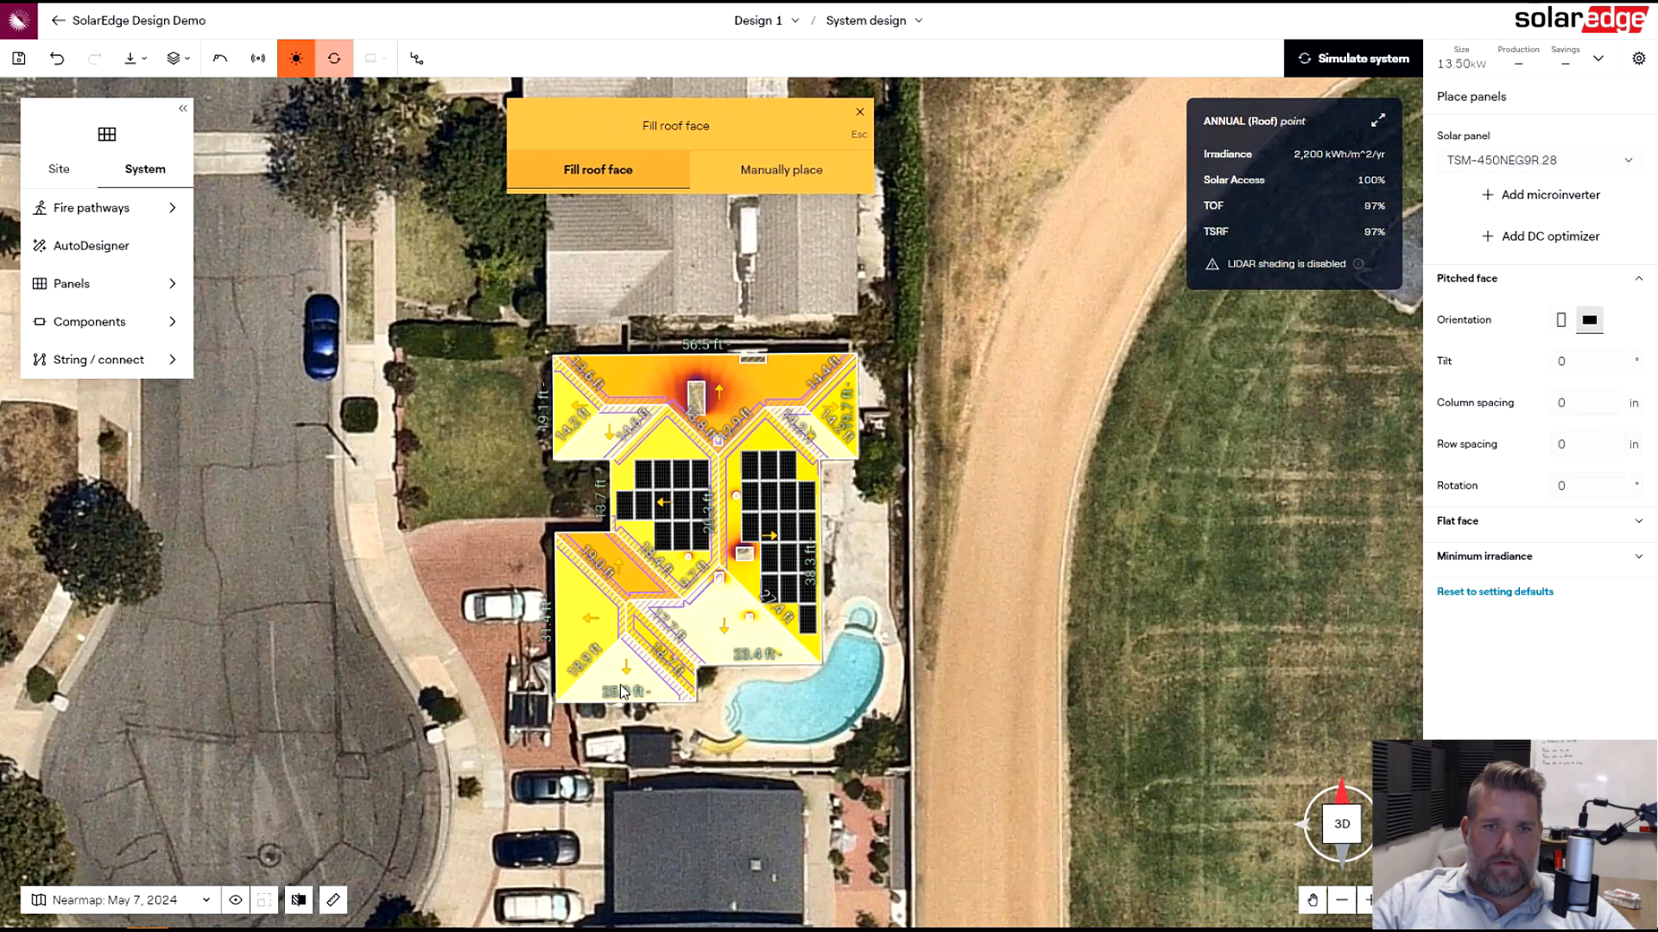
pyautogui.click(585, 633)
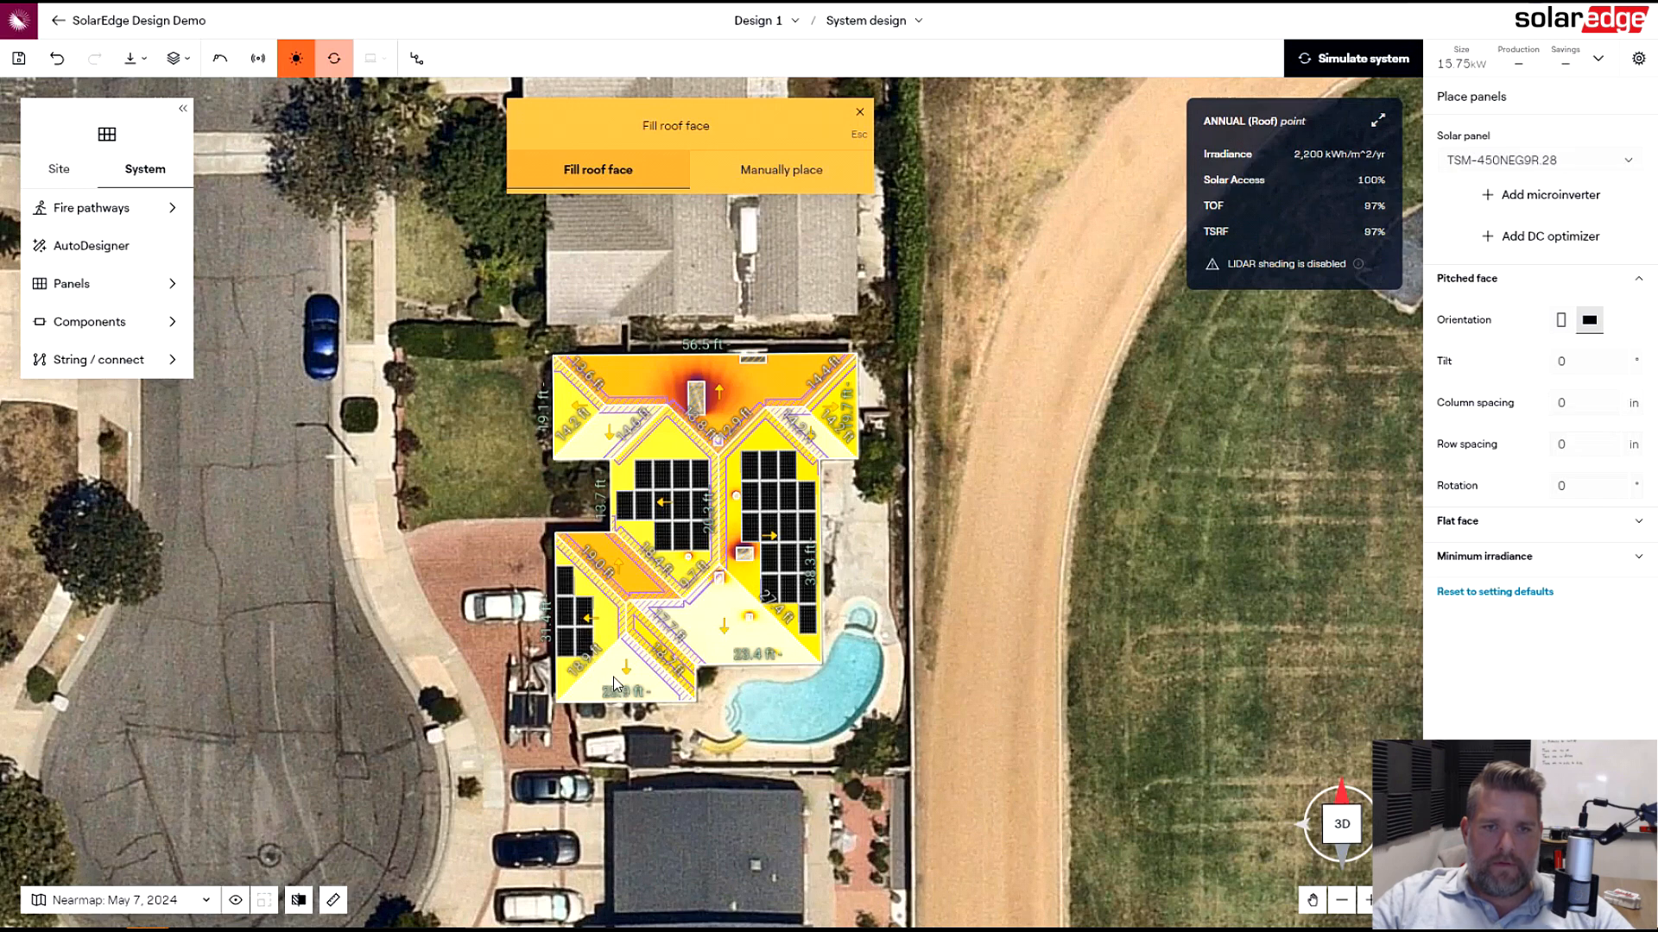
pyautogui.click(748, 644)
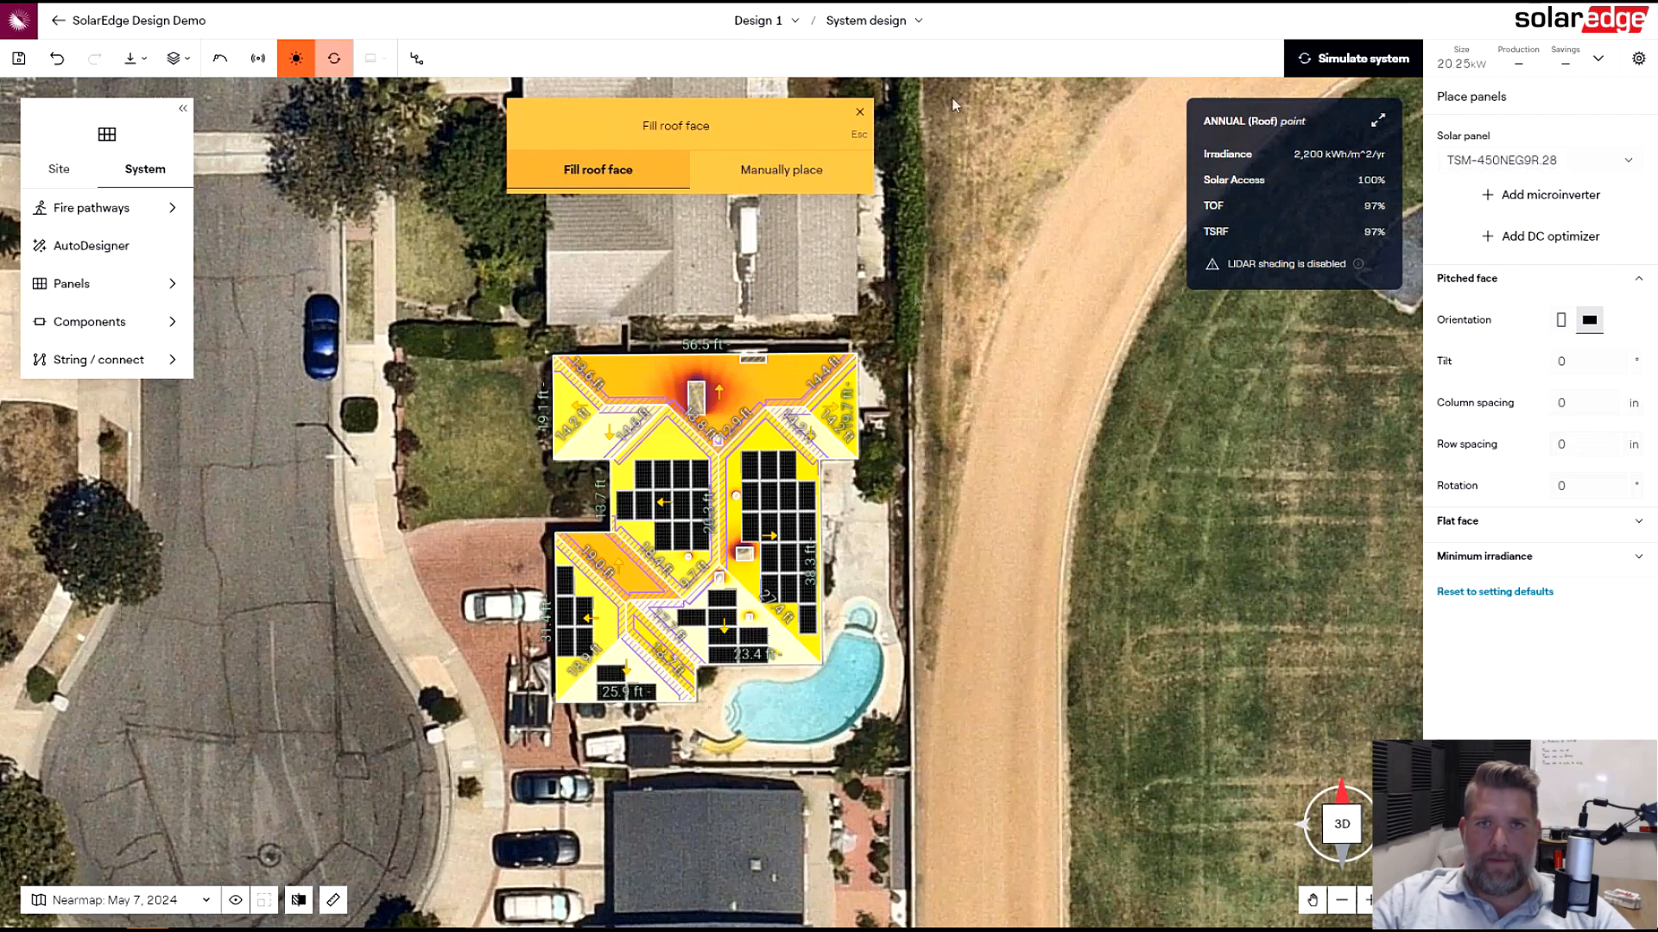
pyautogui.click(860, 114)
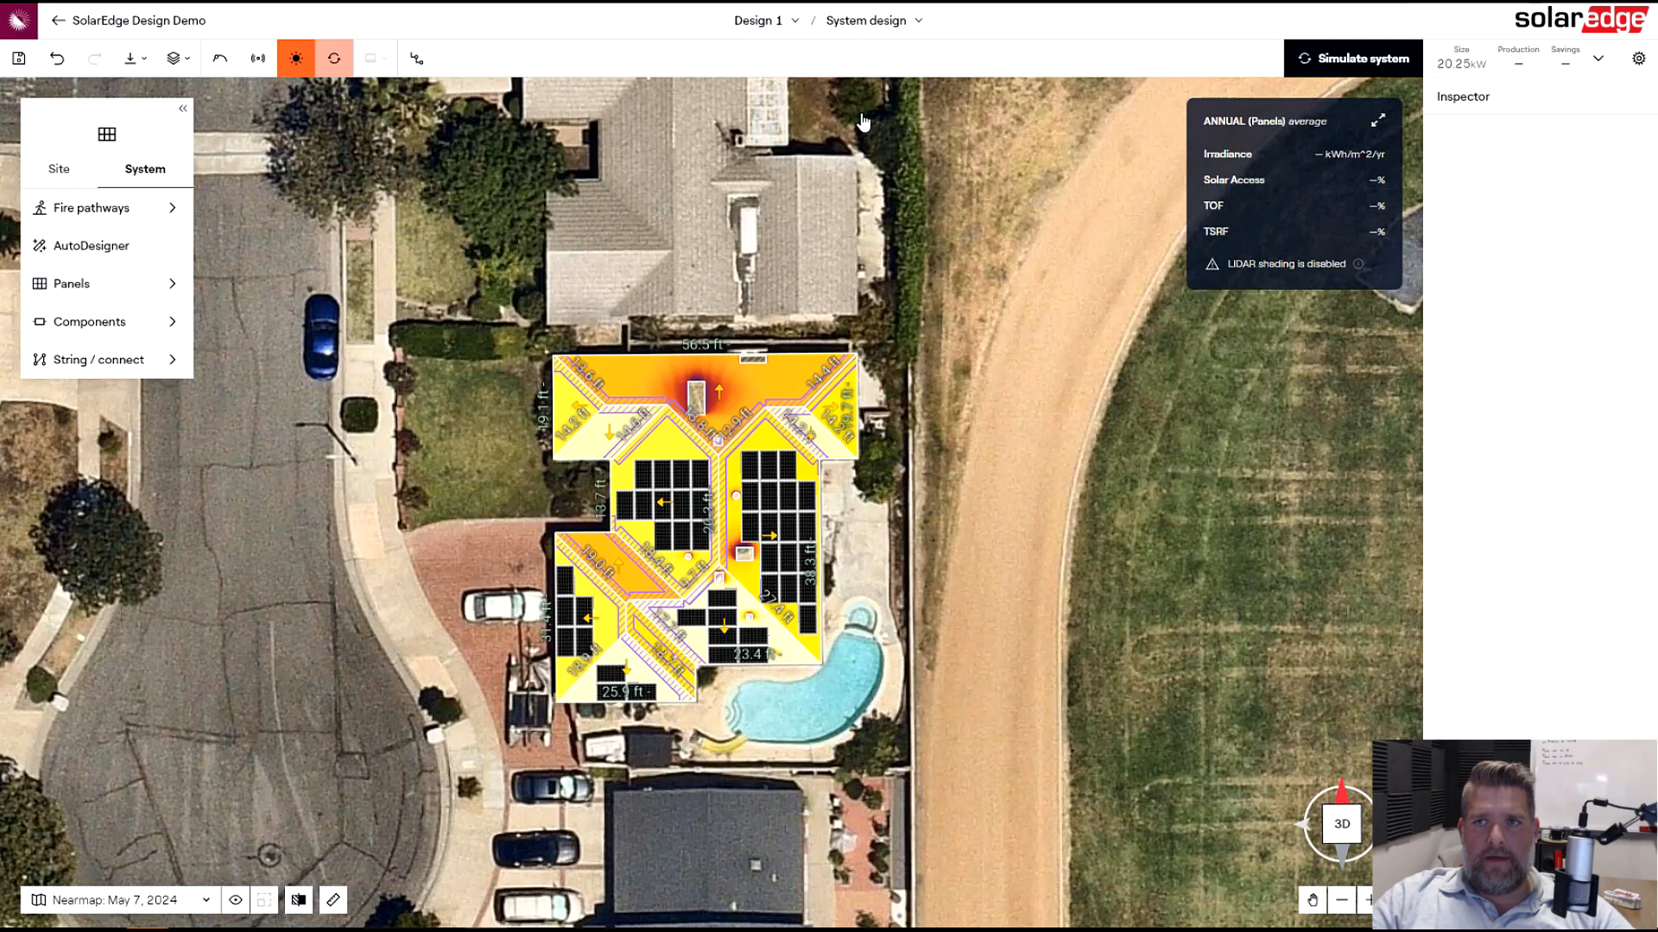
# - Simulate the system and review the production summary
pyautogui.click(1338, 57)
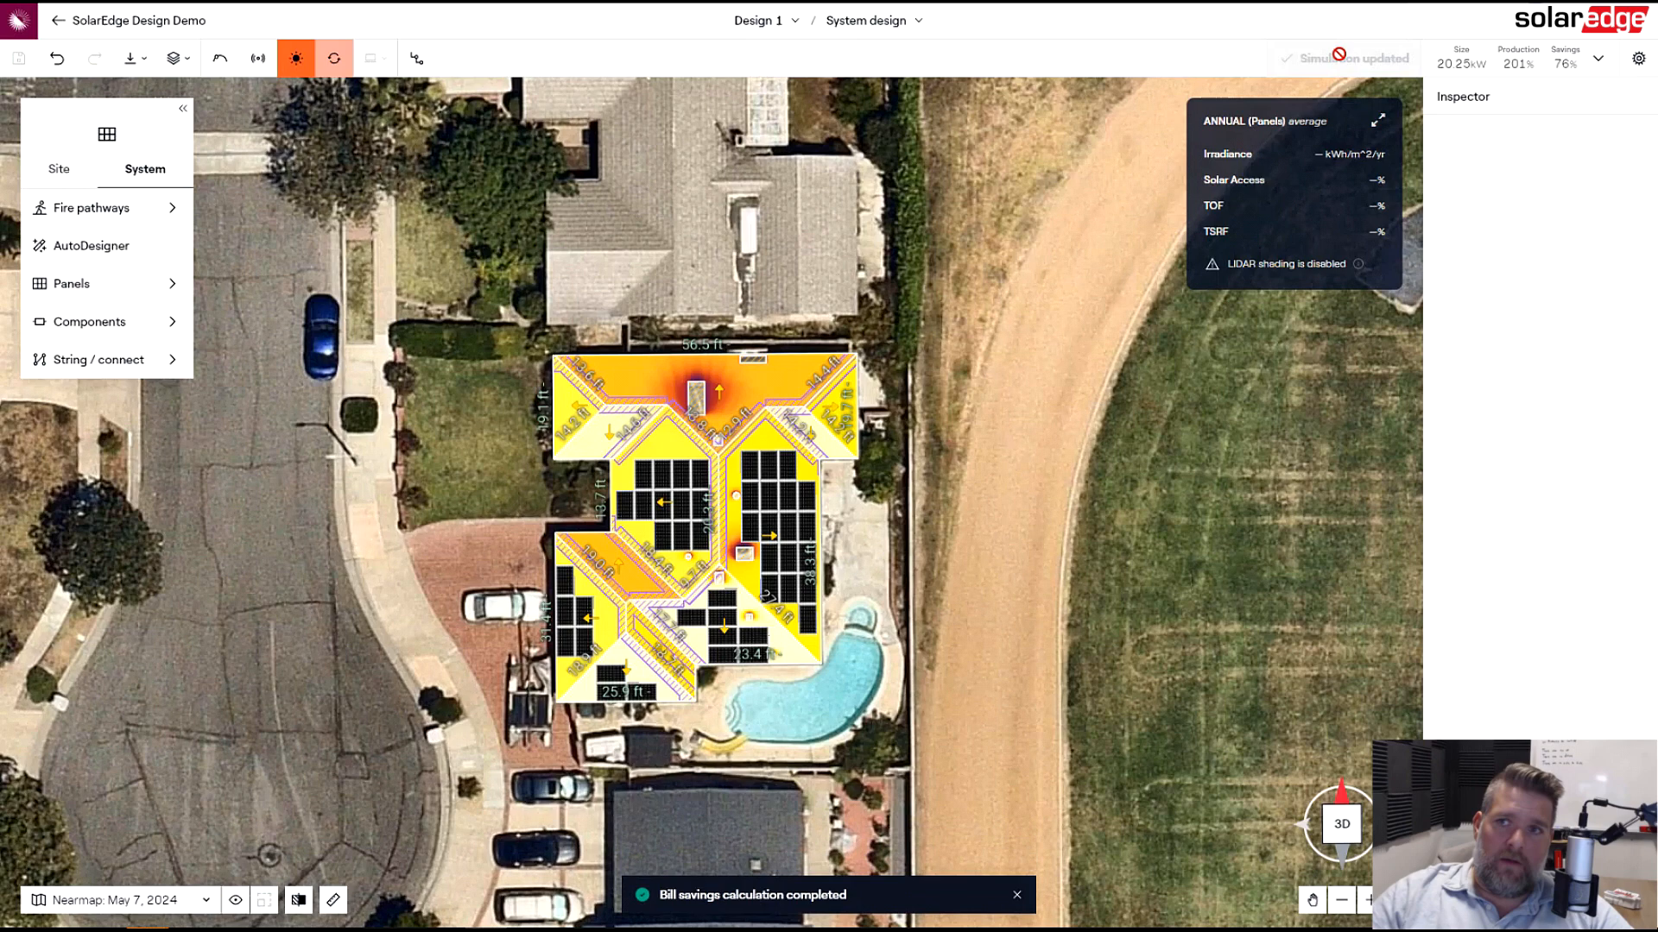
pyautogui.click(1522, 69)
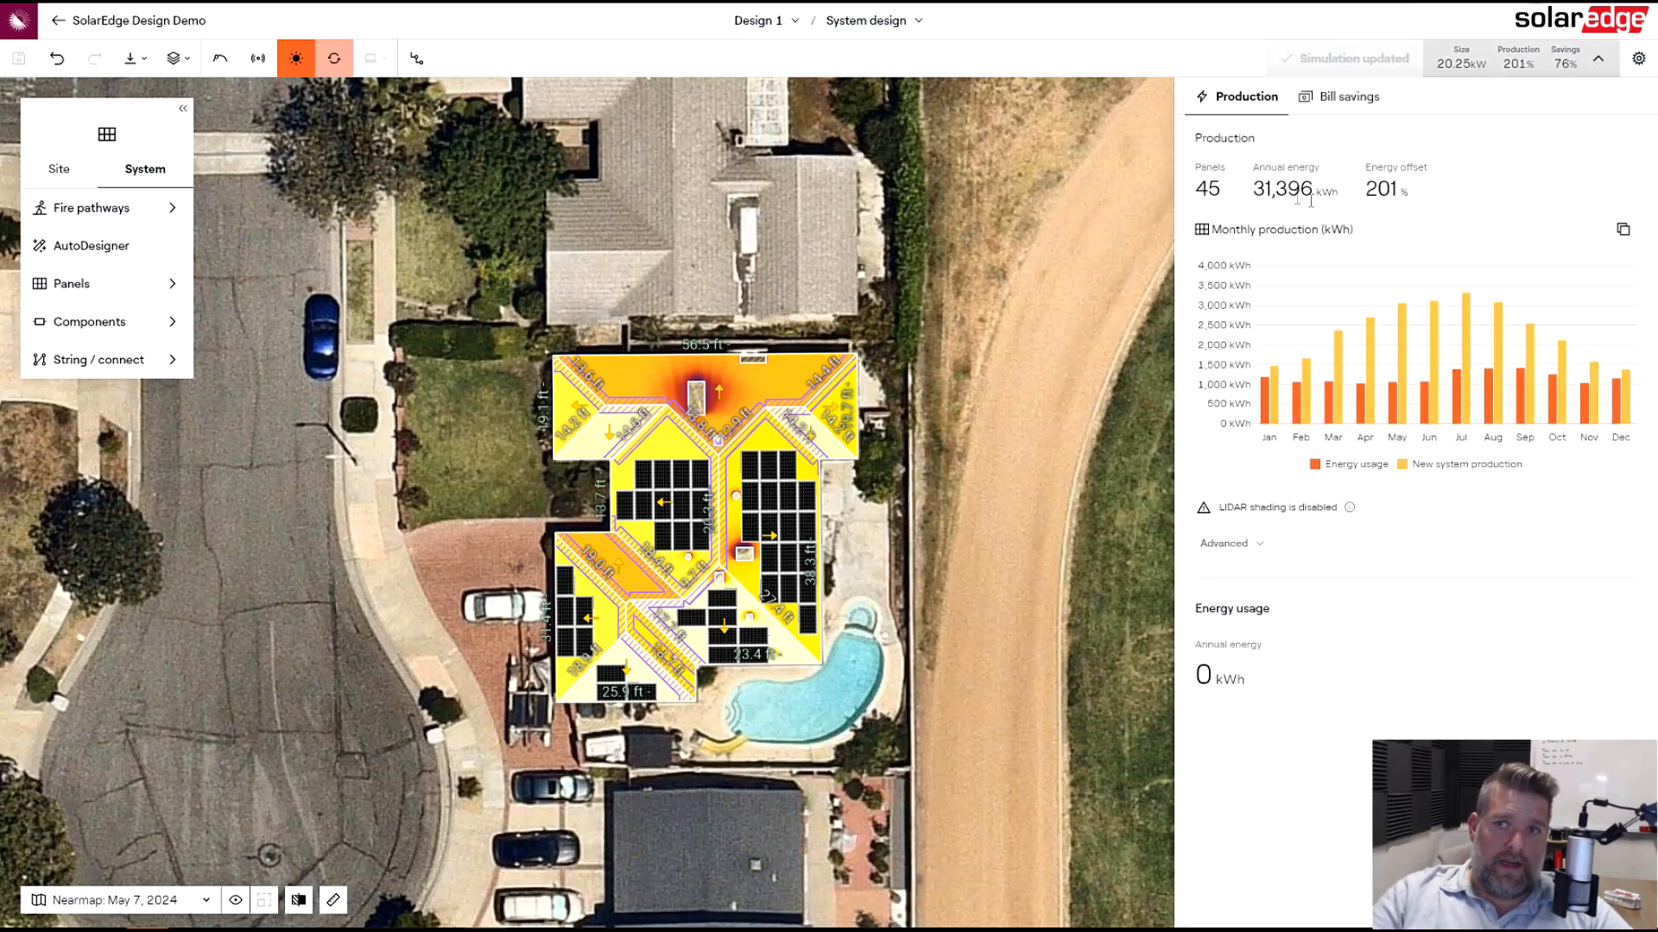
pyautogui.click(1598, 58)
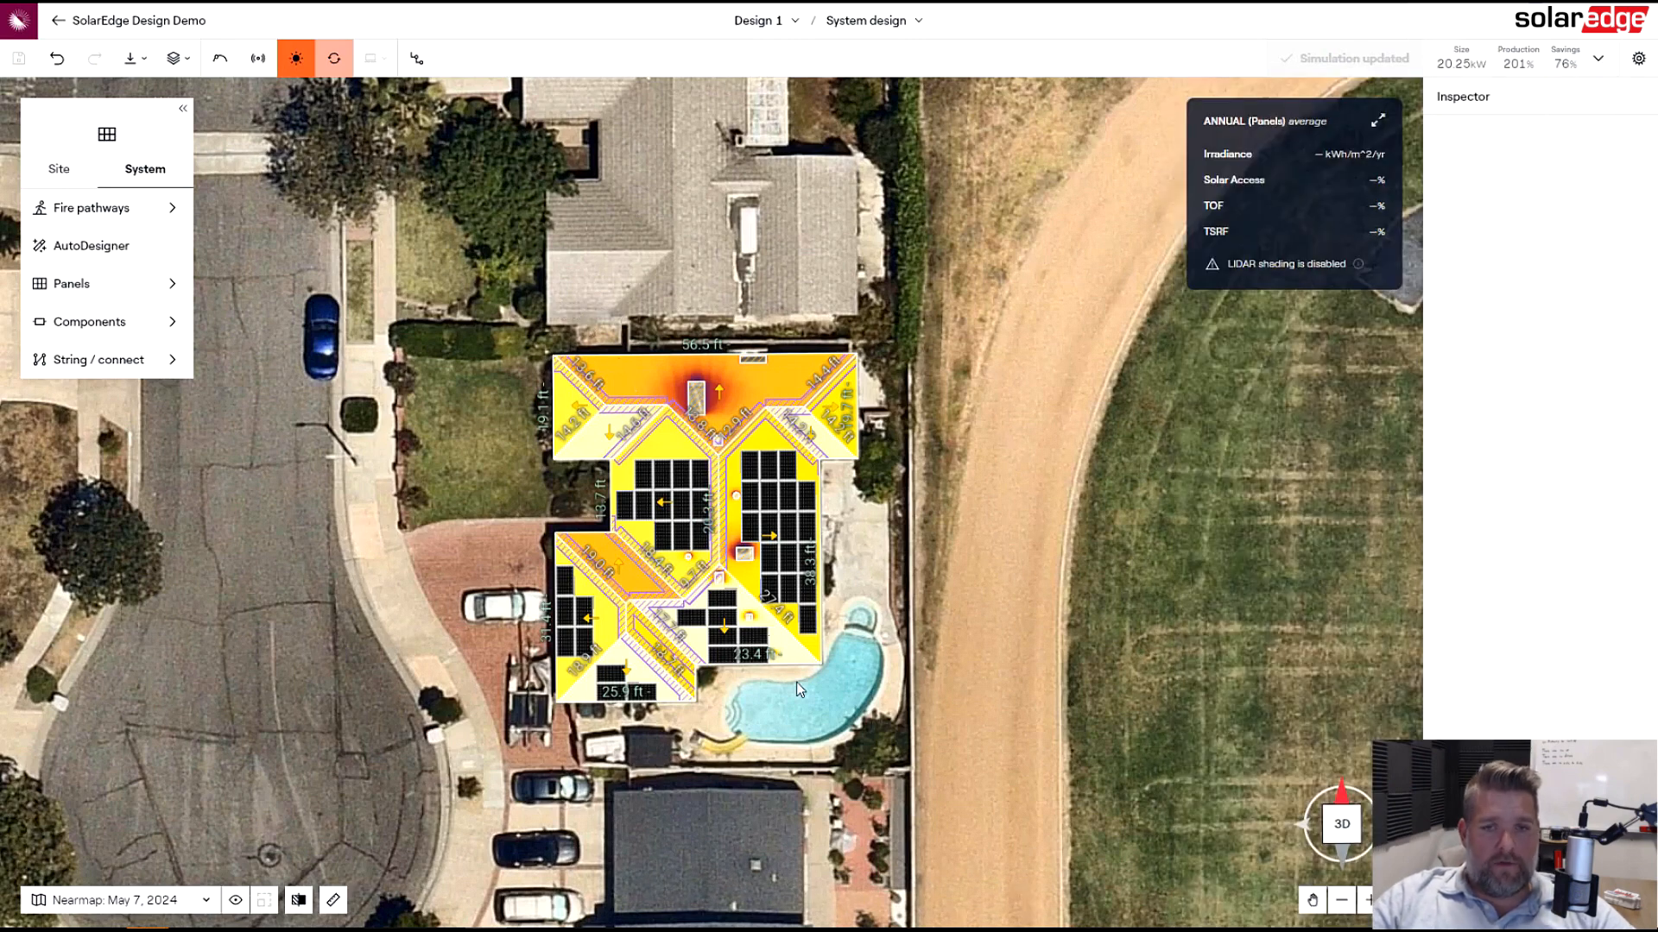
# - Delete five individual panels from the east and south roof faces
pyautogui.click(810, 623)
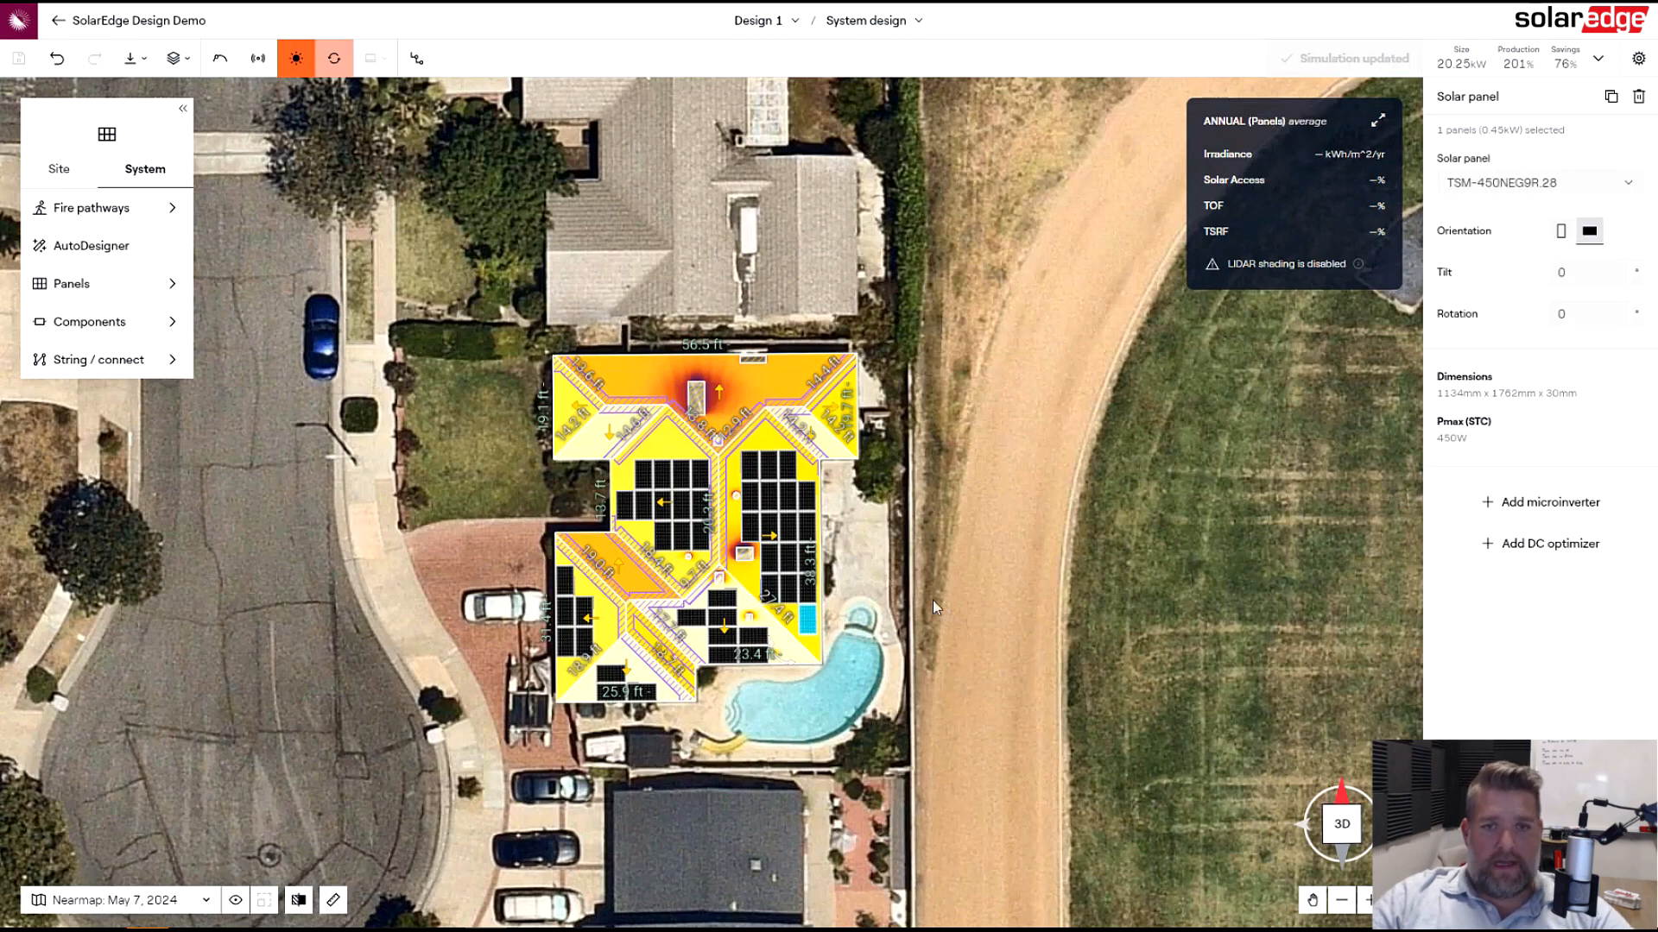
pyautogui.press('Delete')
pyautogui.click(750, 496)
pyautogui.press('Delete')
pyautogui.click(750, 467)
pyautogui.press('Delete')
pyautogui.click(770, 591)
pyautogui.press('Delete')
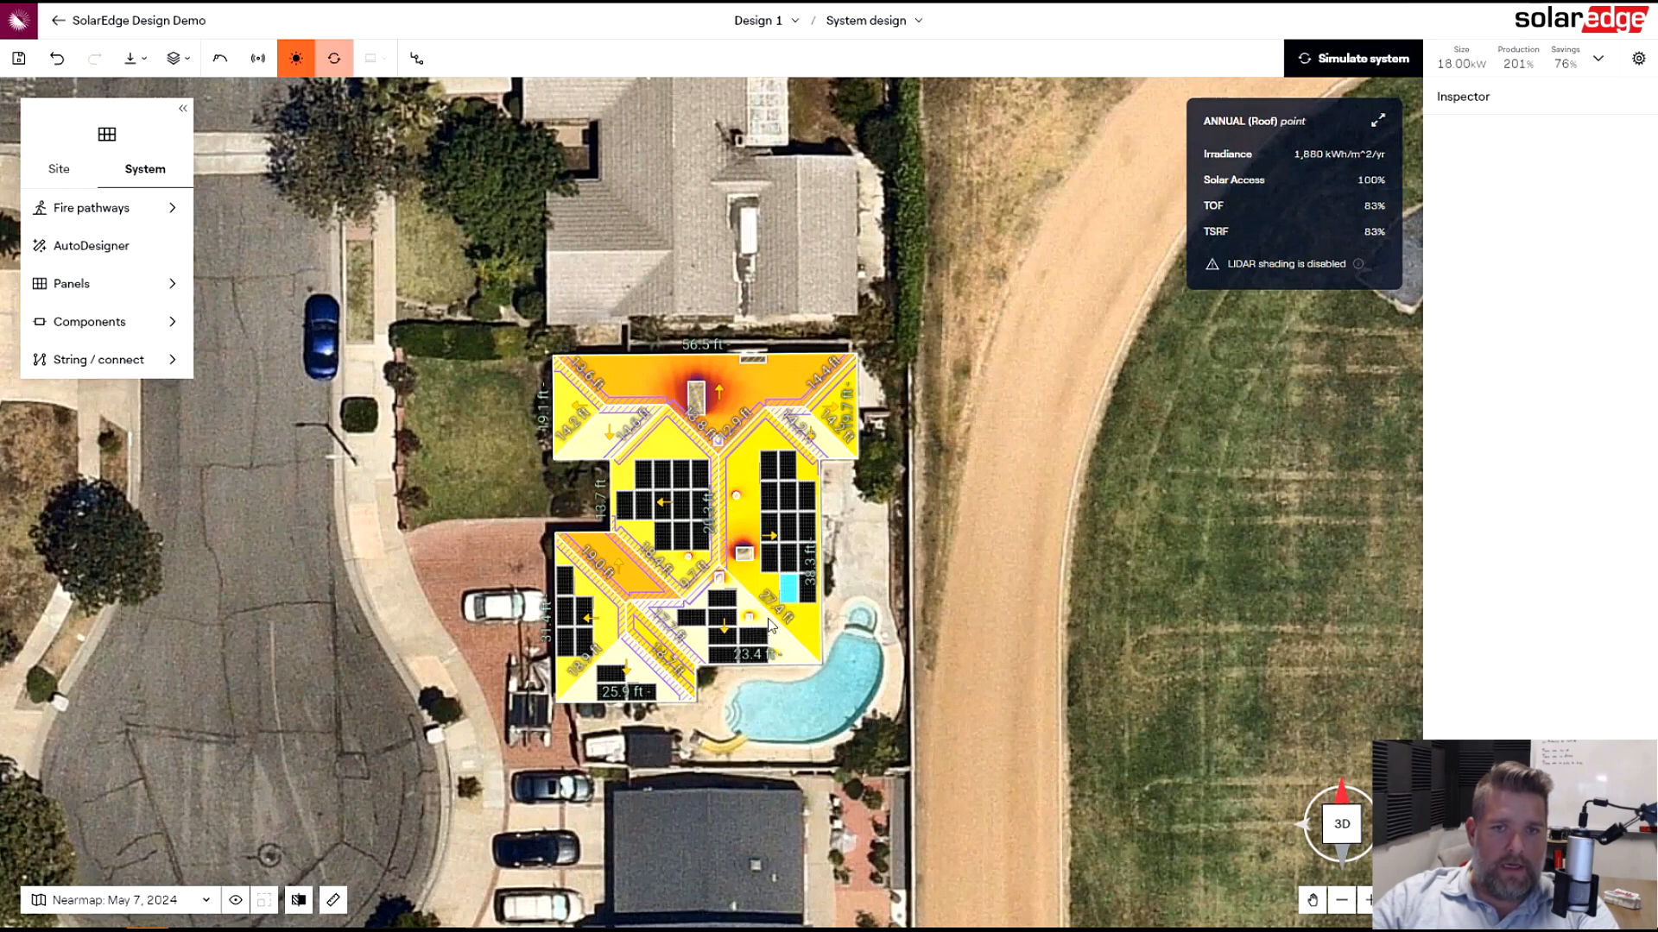
pyautogui.click(693, 616)
pyautogui.press('Delete')
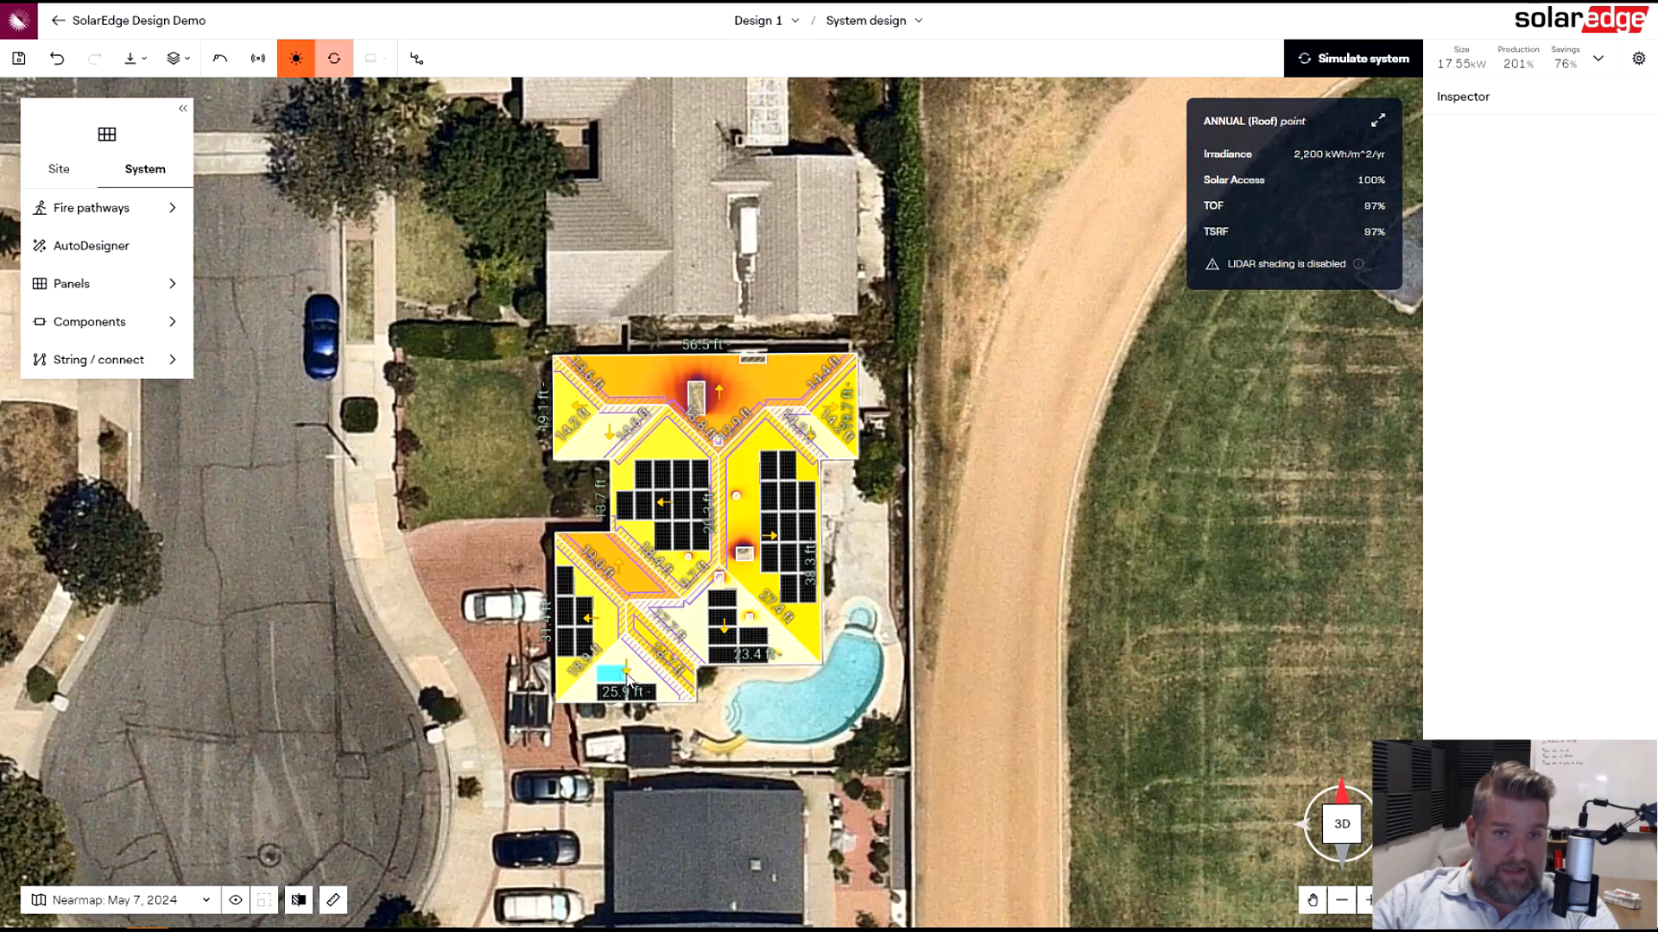
# - Delete five more panels from the central and east roof faces and re-run the system simulation
pyautogui.click(619, 504)
pyautogui.press('Delete')
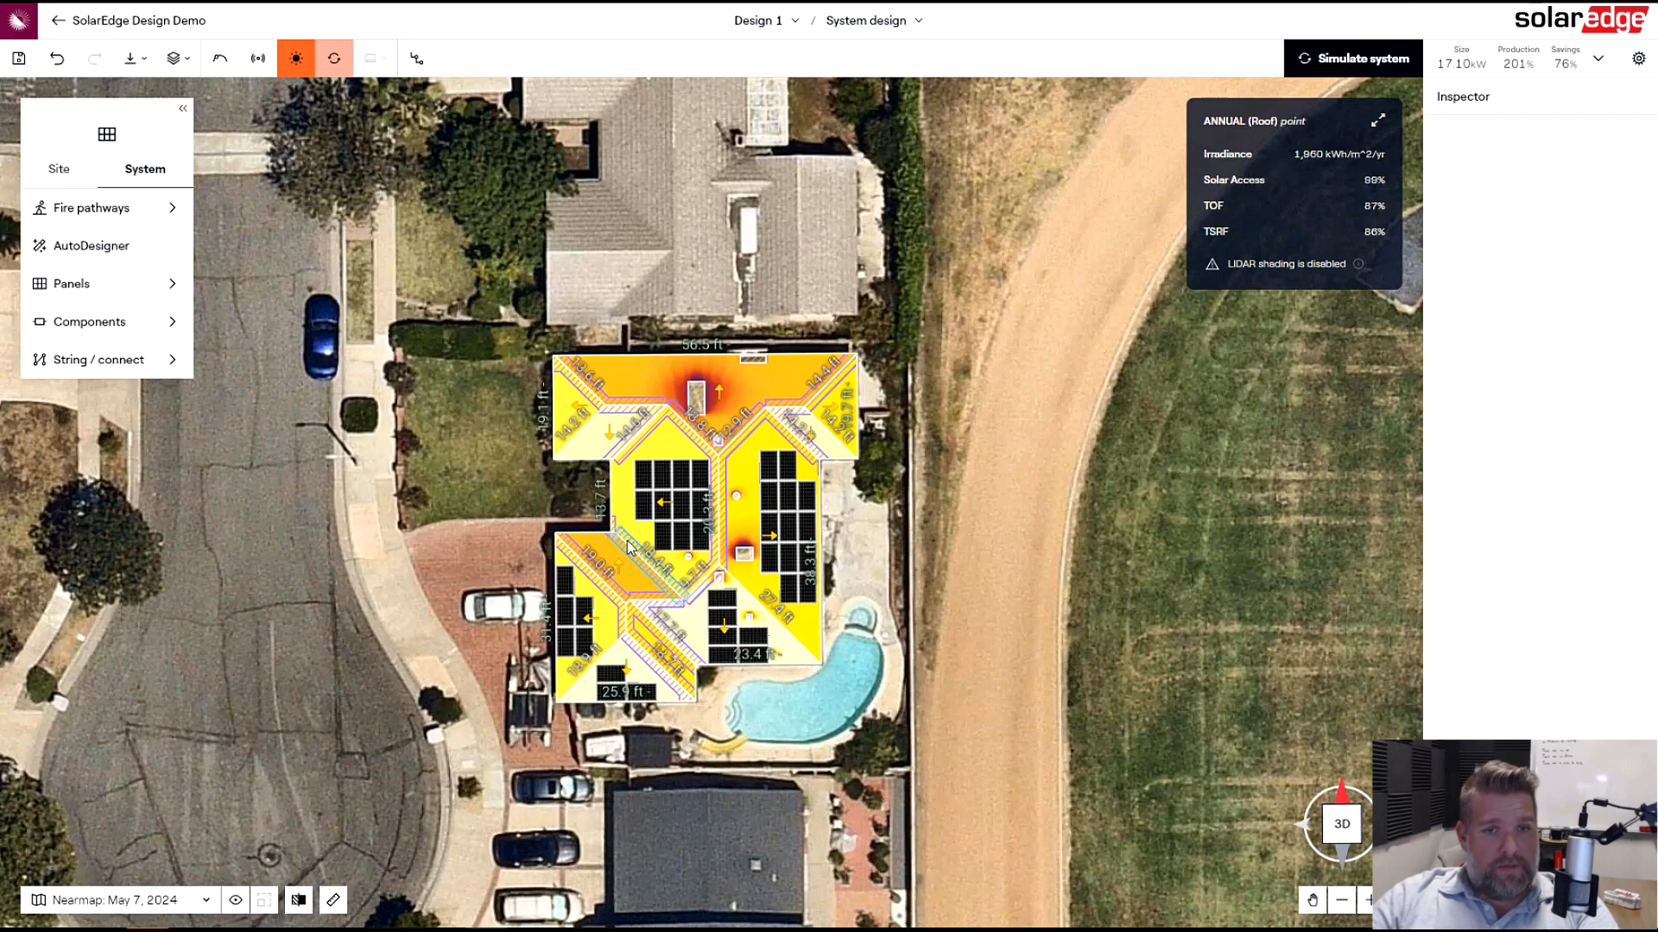
pyautogui.click(811, 589)
pyautogui.press('Delete')
pyautogui.click(810, 557)
pyautogui.press('Delete')
pyautogui.click(810, 517)
pyautogui.press('Delete')
pyautogui.click(808, 496)
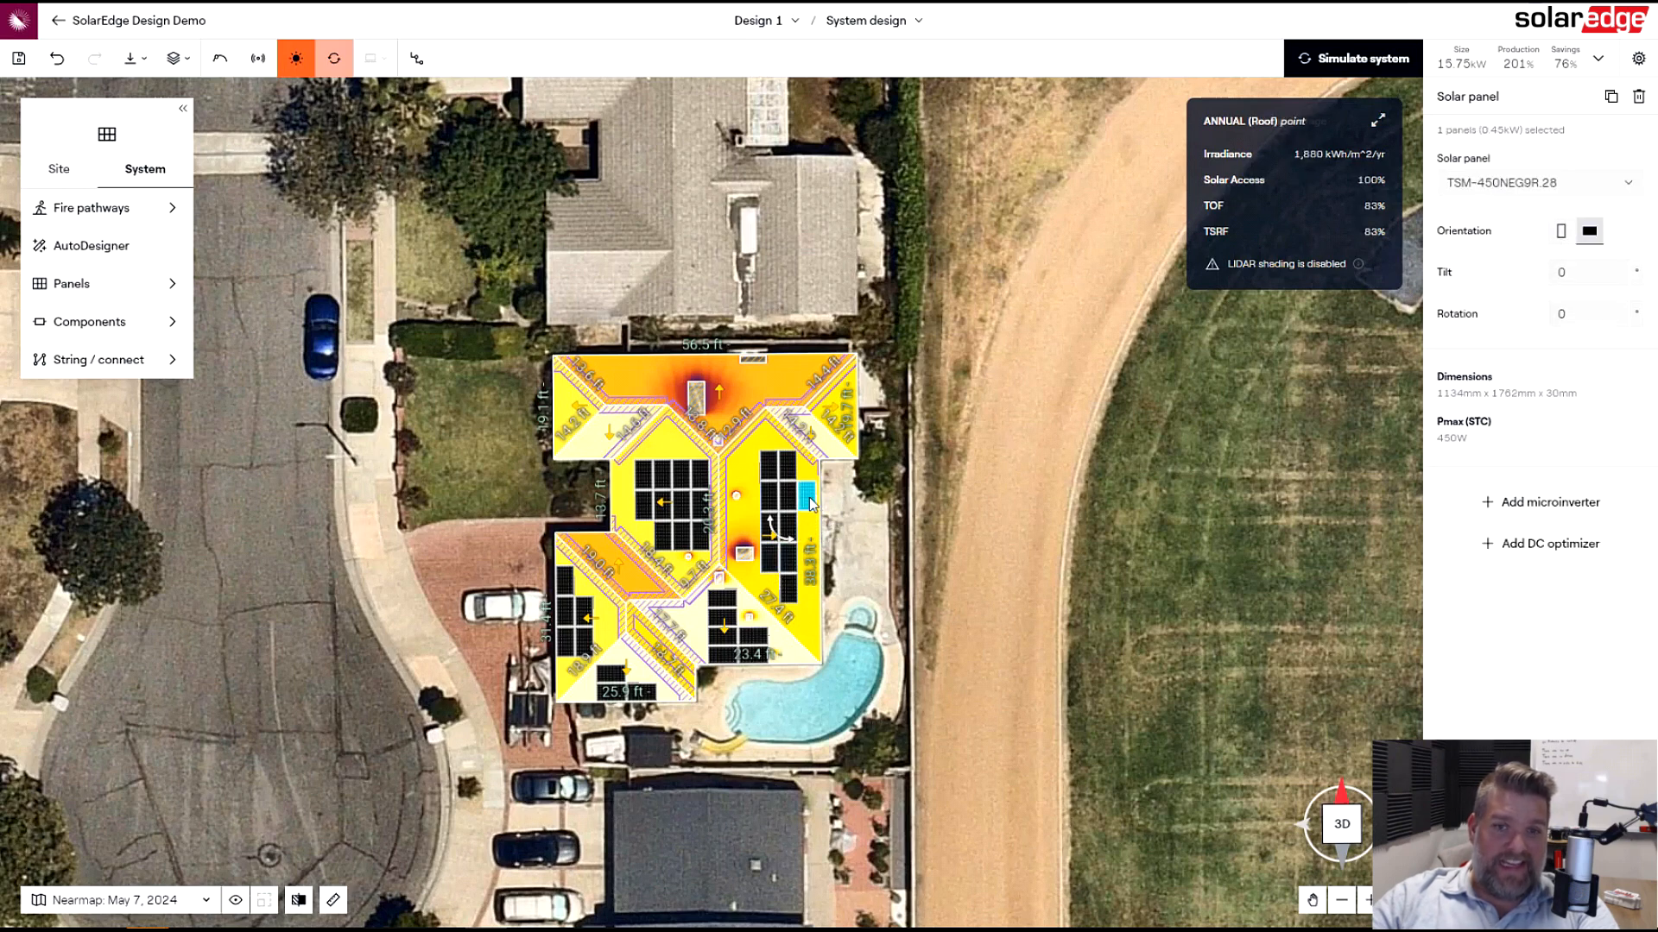
pyautogui.press('Delete')
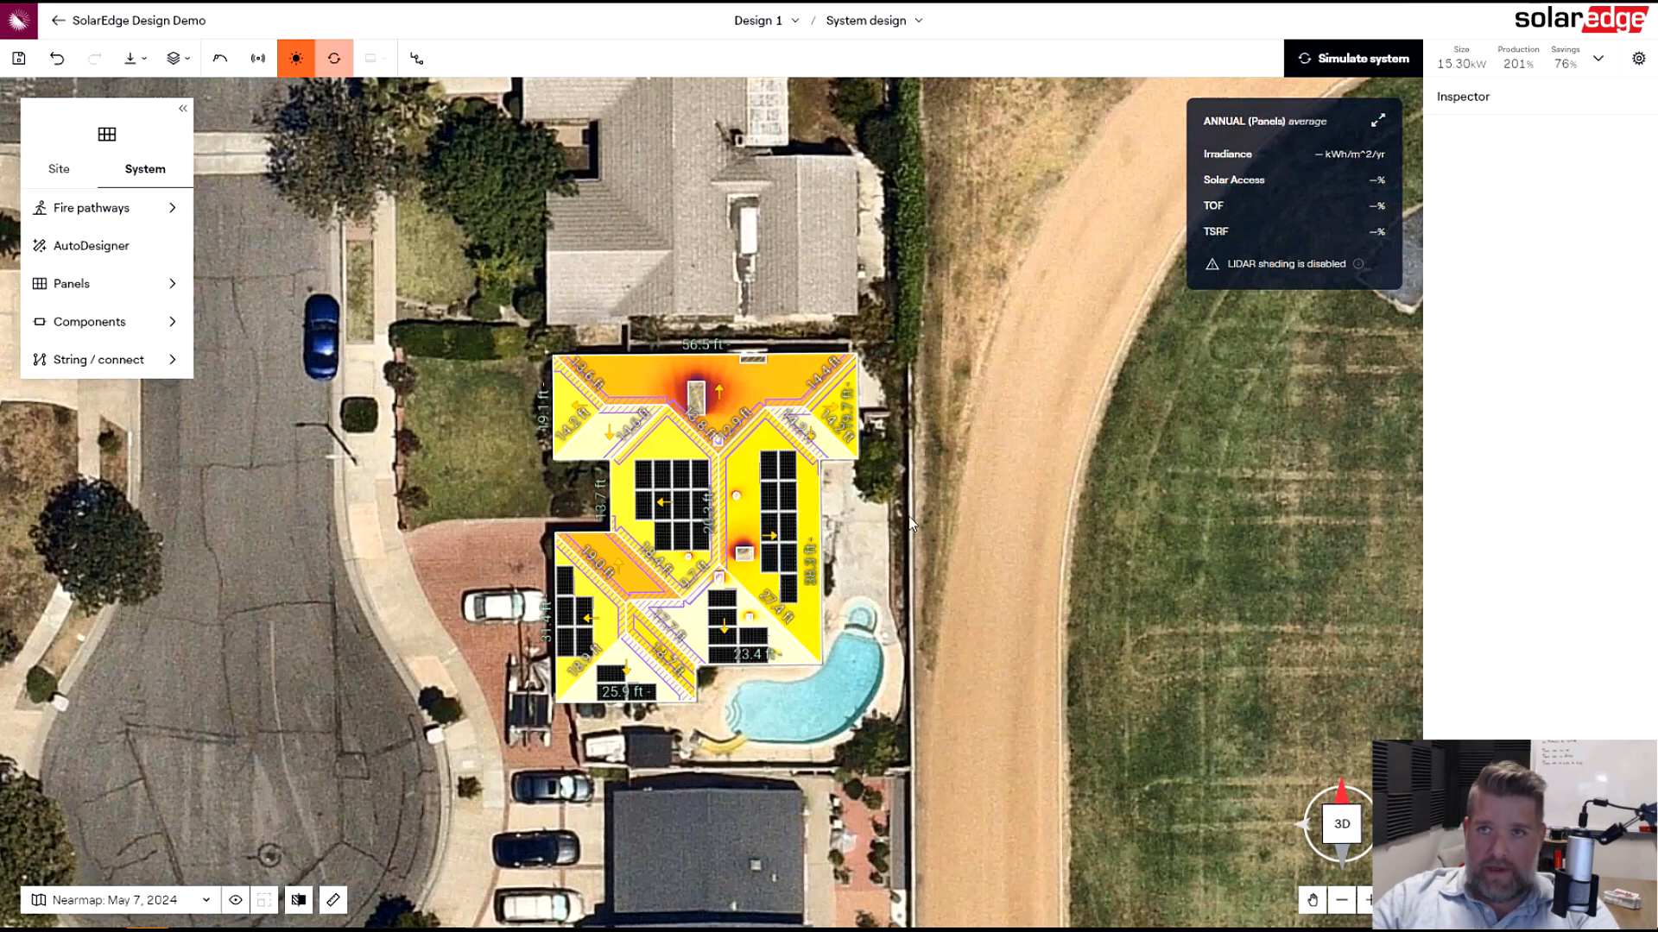
pyautogui.click(1328, 60)
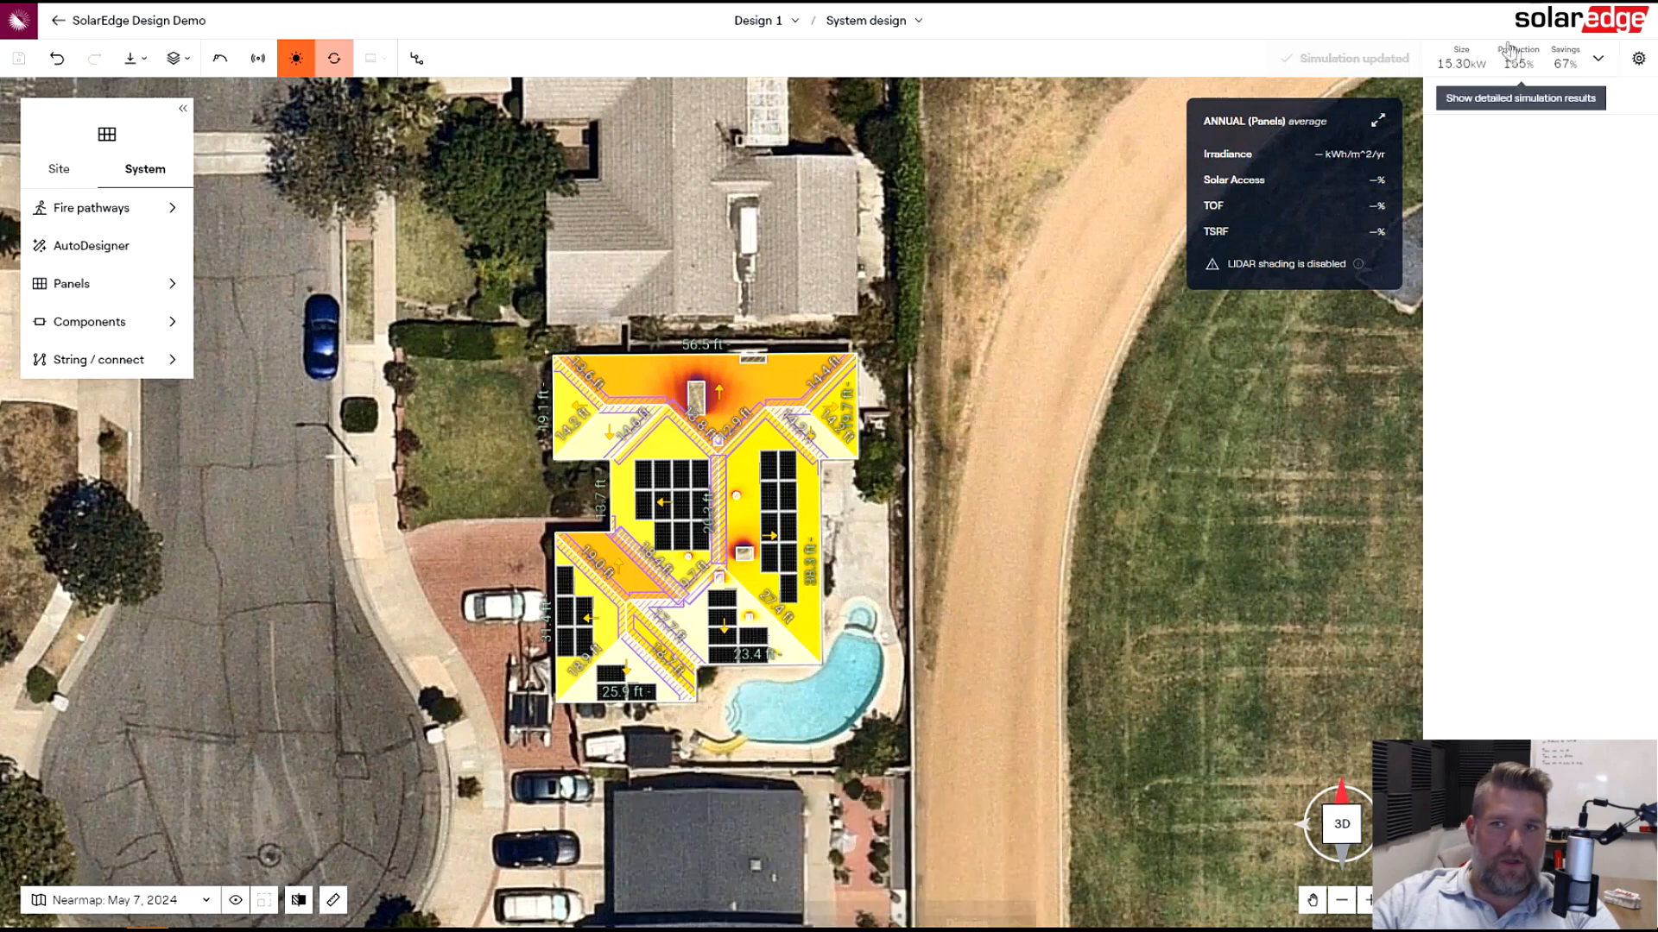
# - Delete three panels from the south-facing roof faces and simulate the system again
pyautogui.click(728, 596)
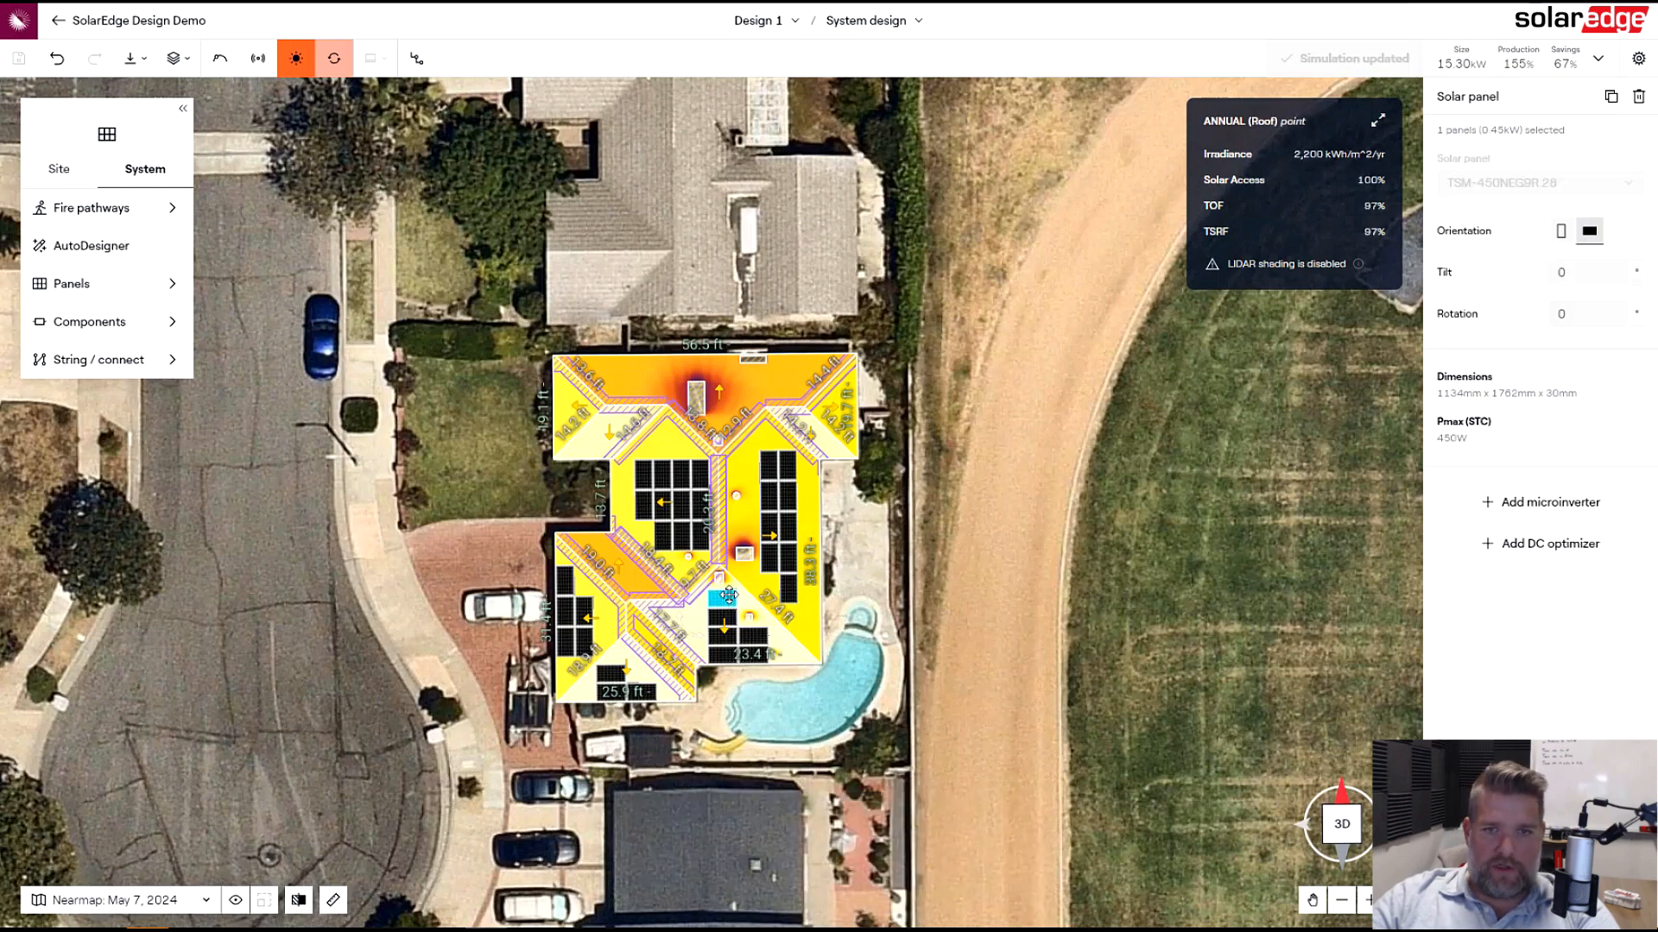
pyautogui.press('Delete')
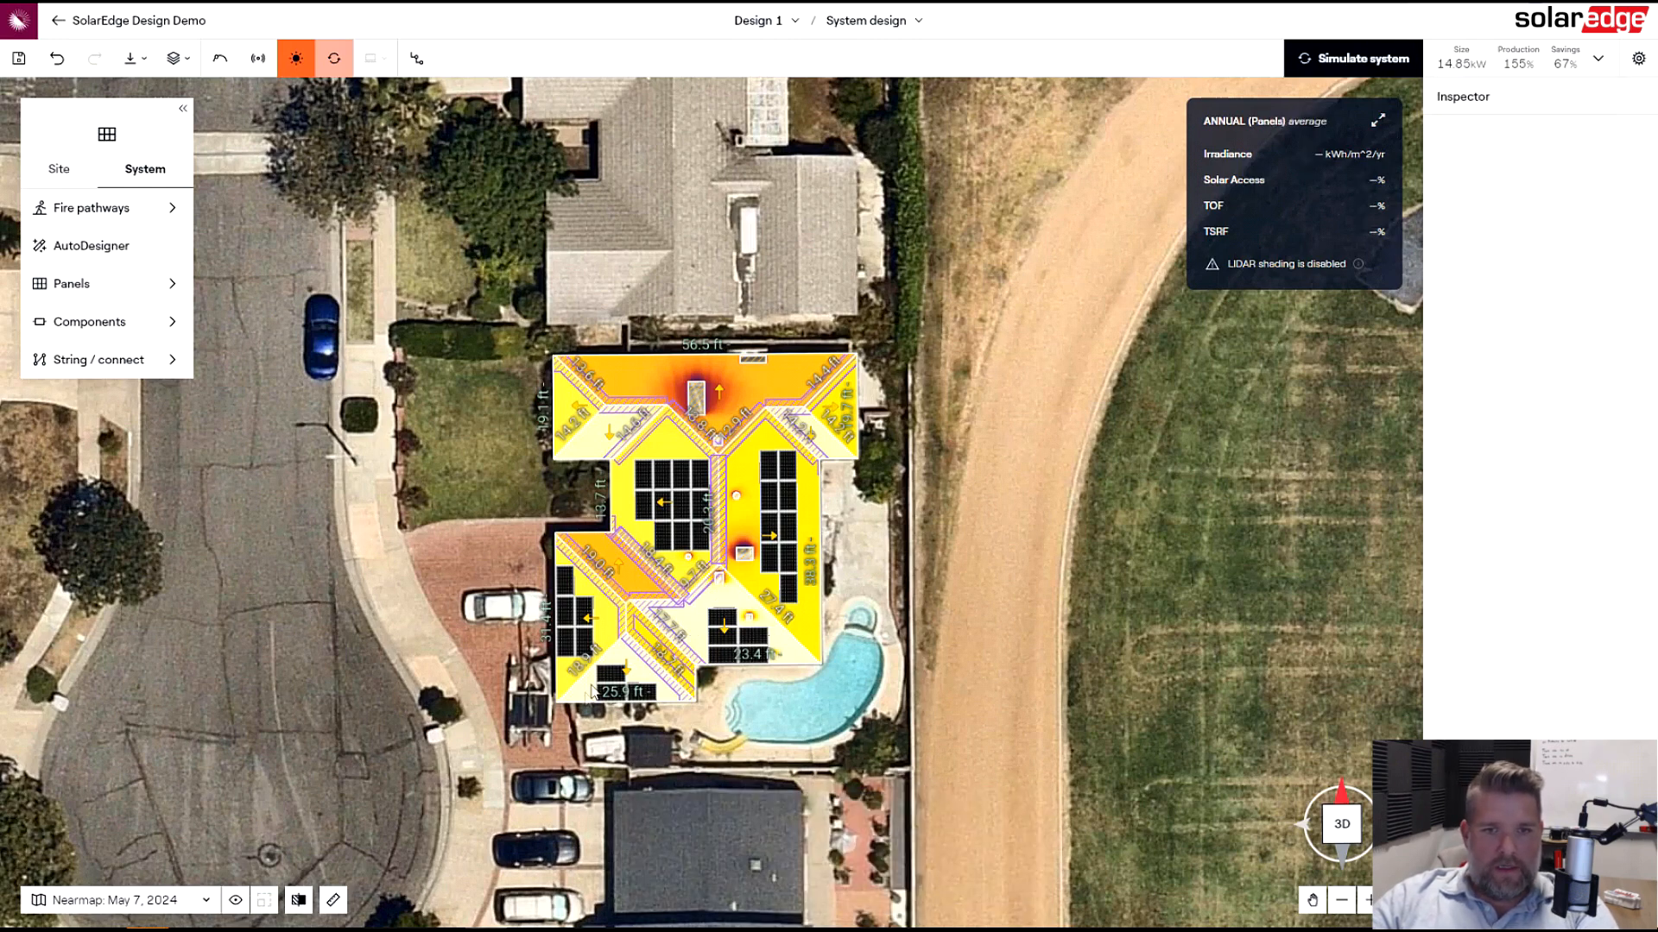
pyautogui.click(611, 673)
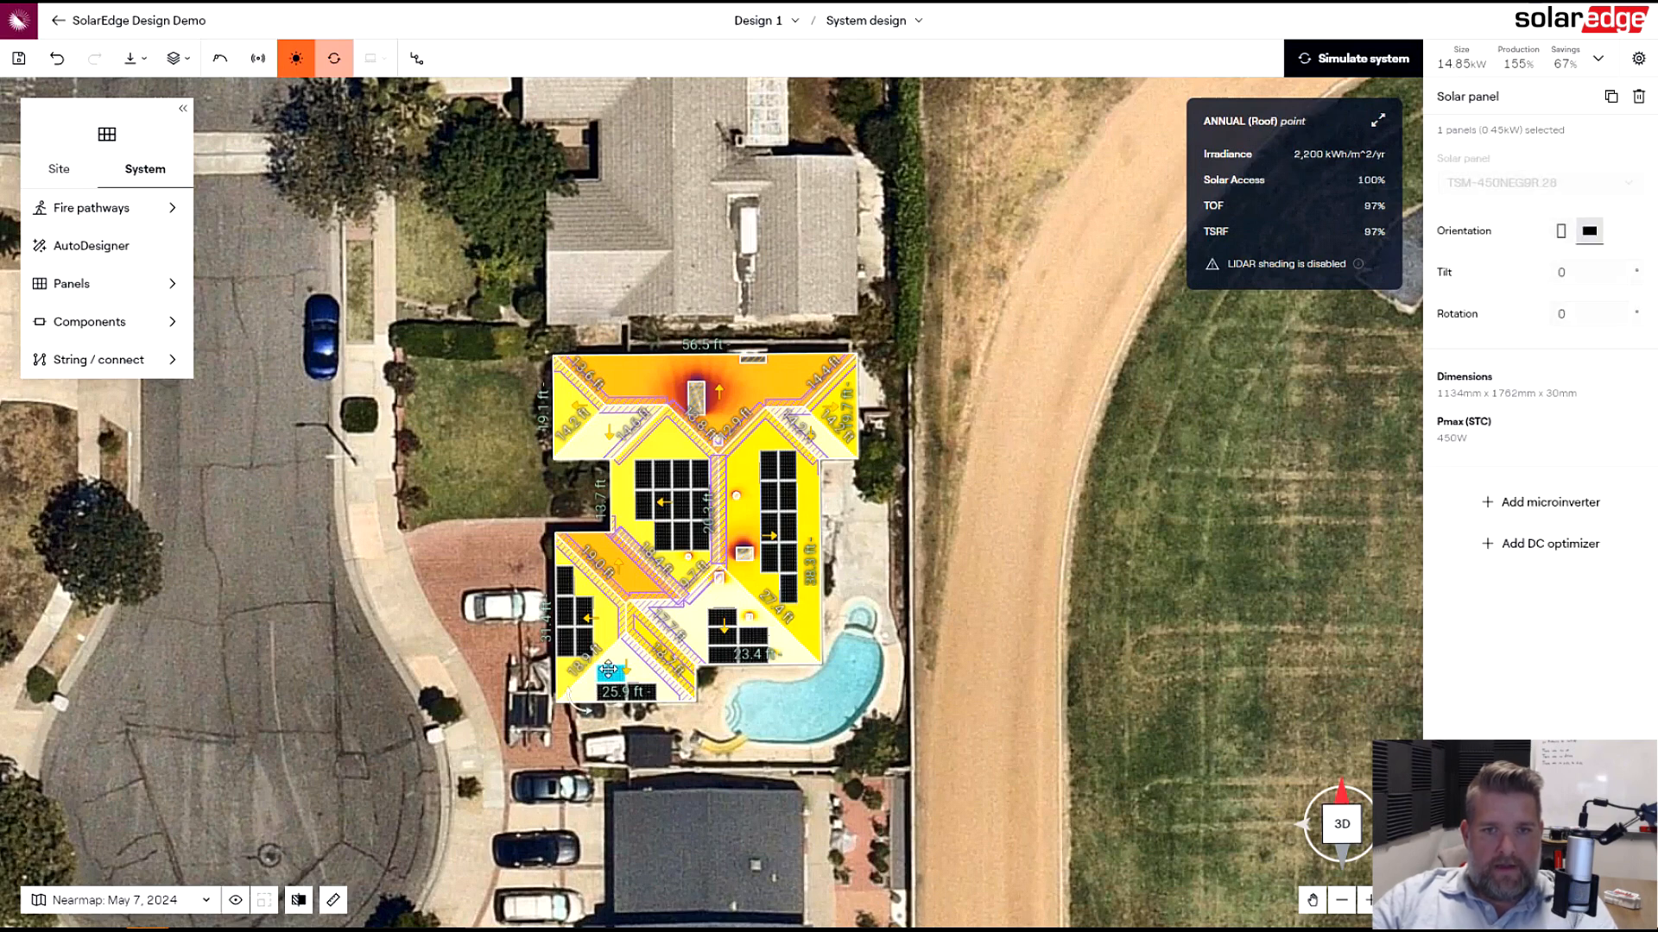
pyautogui.press('Delete')
pyautogui.click(715, 623)
pyautogui.press('Delete')
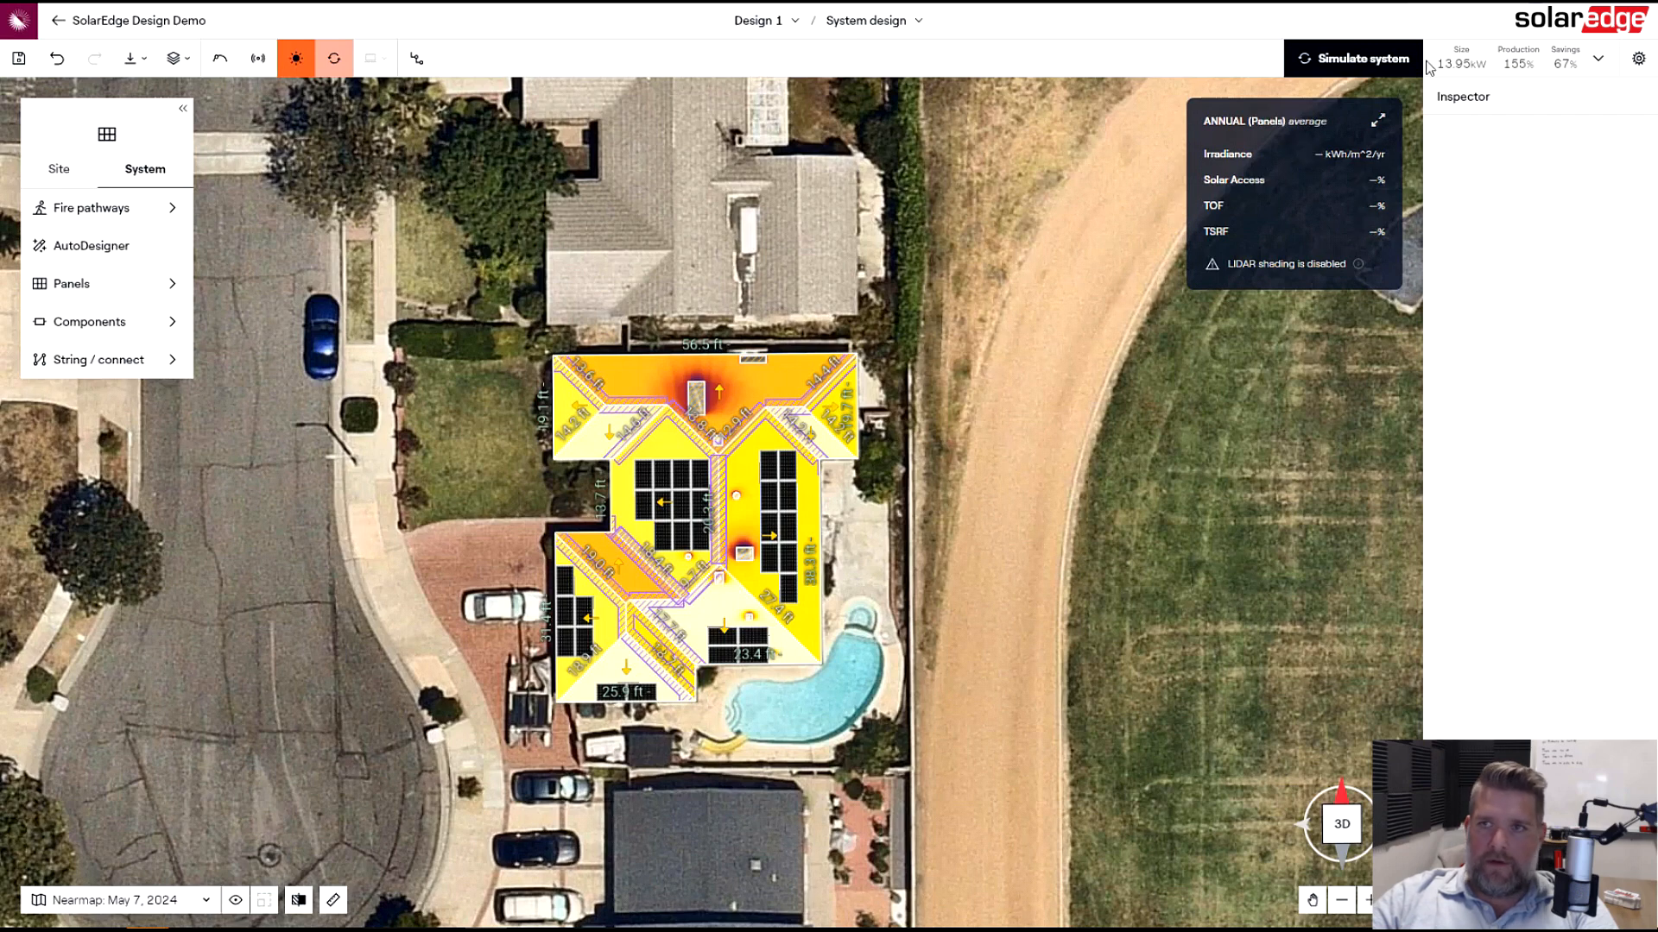
pyautogui.click(1357, 62)
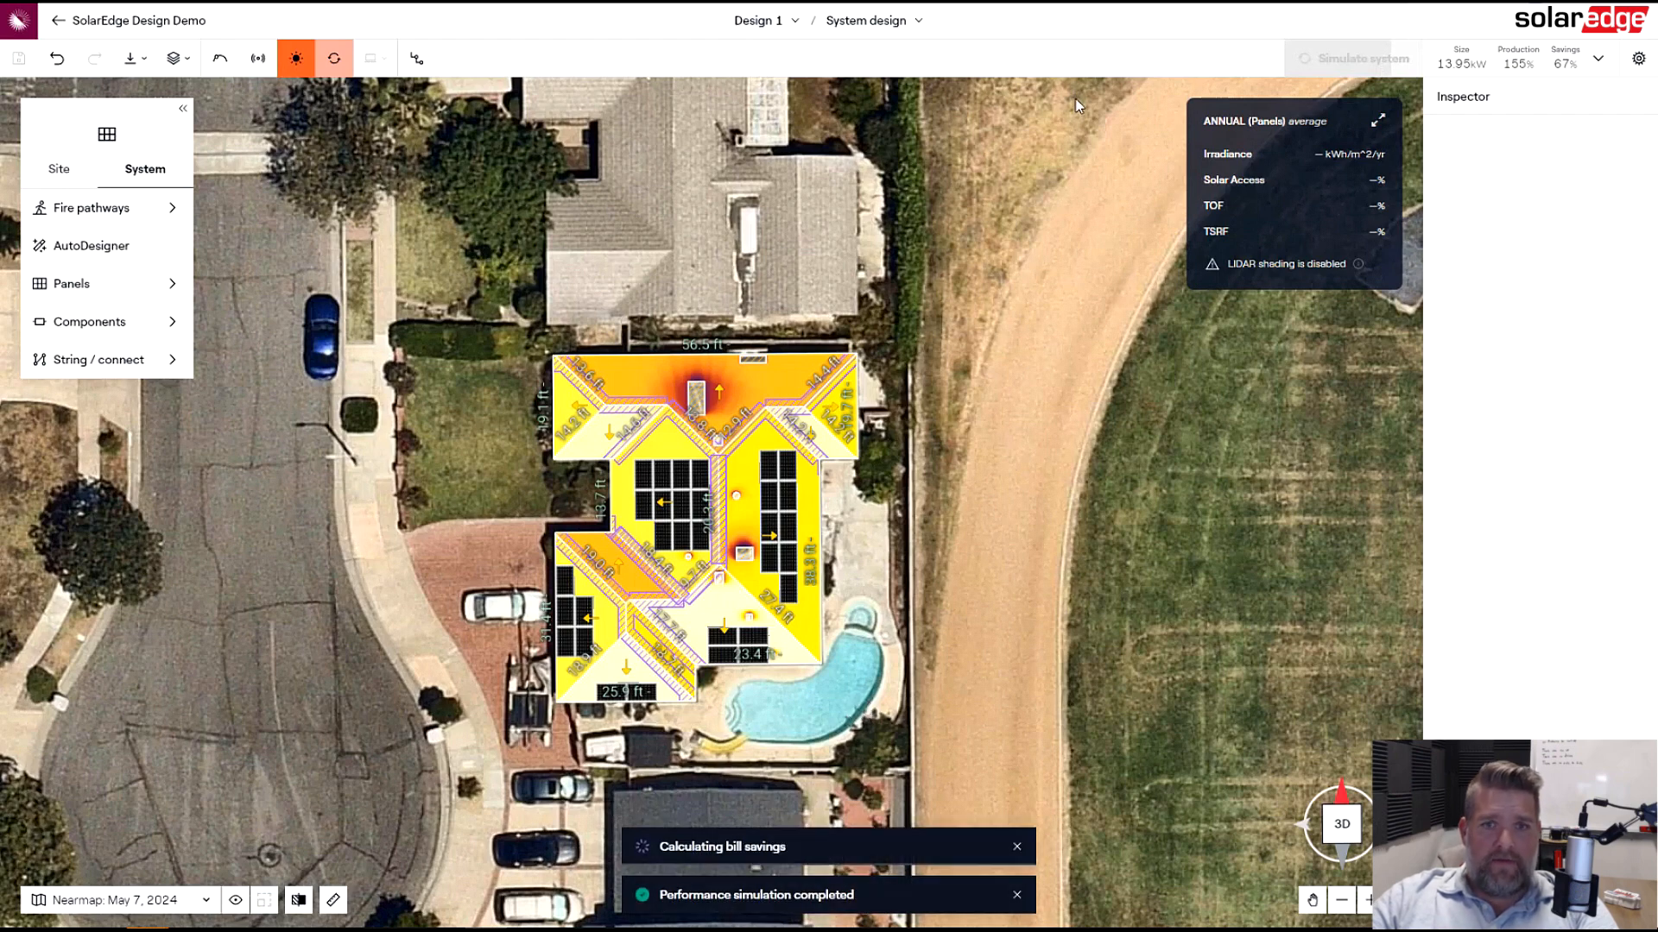
# - Open the detailed simulation results panel to review production, then close it
pyautogui.moveTo(811, 606)
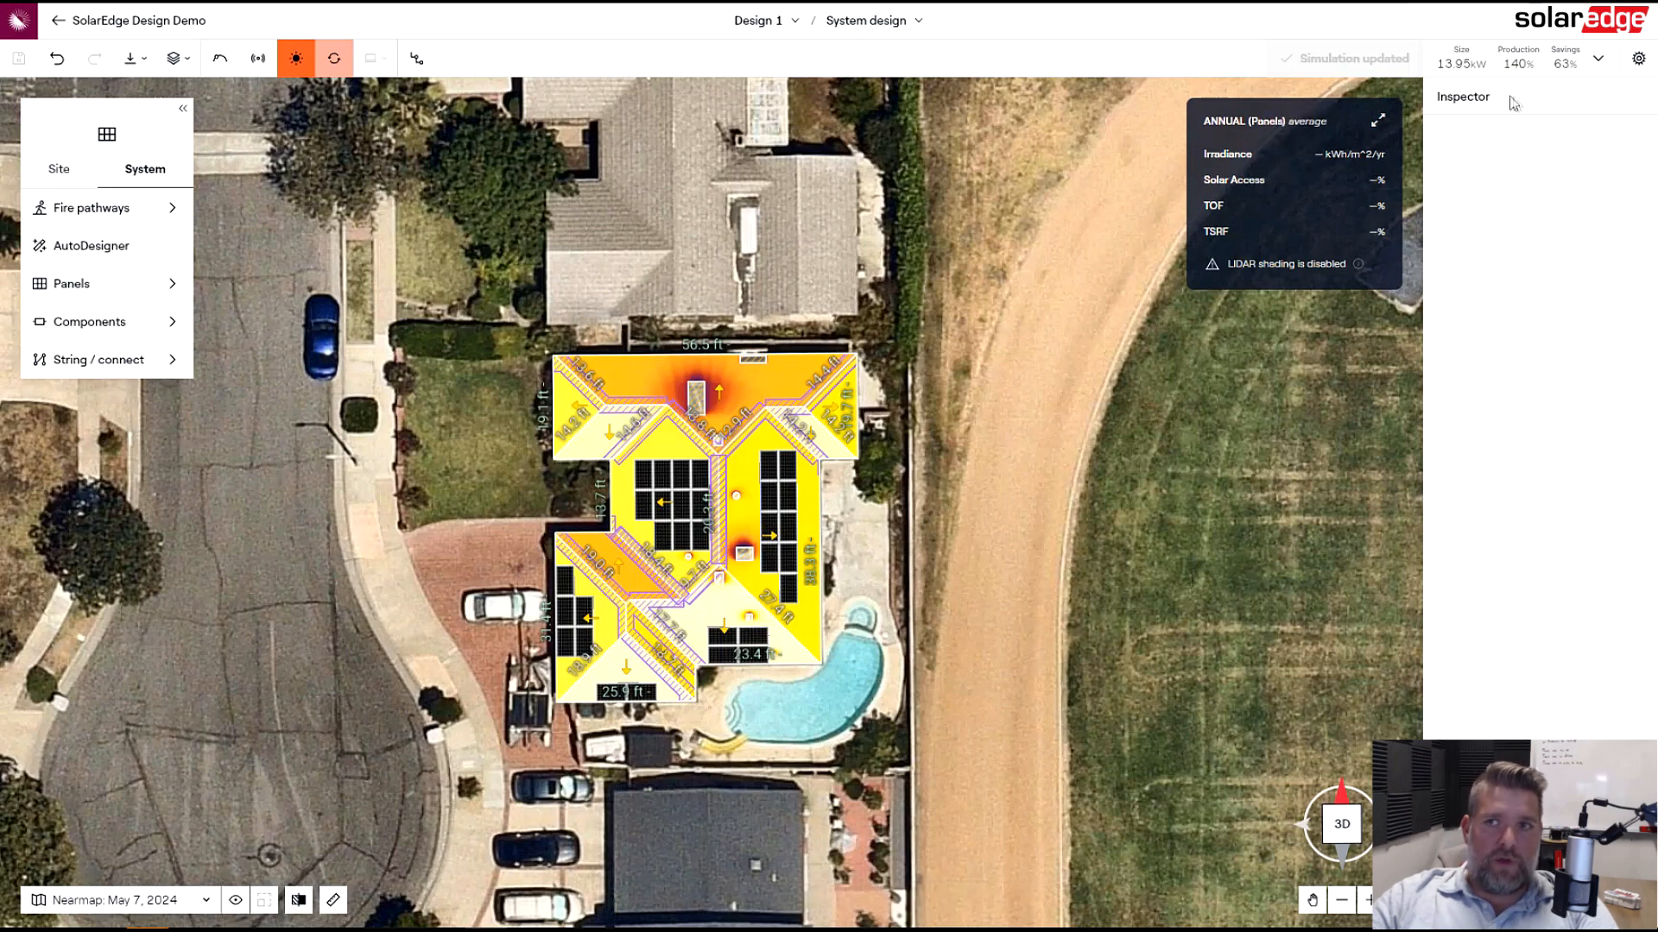
pyautogui.click(1611, 63)
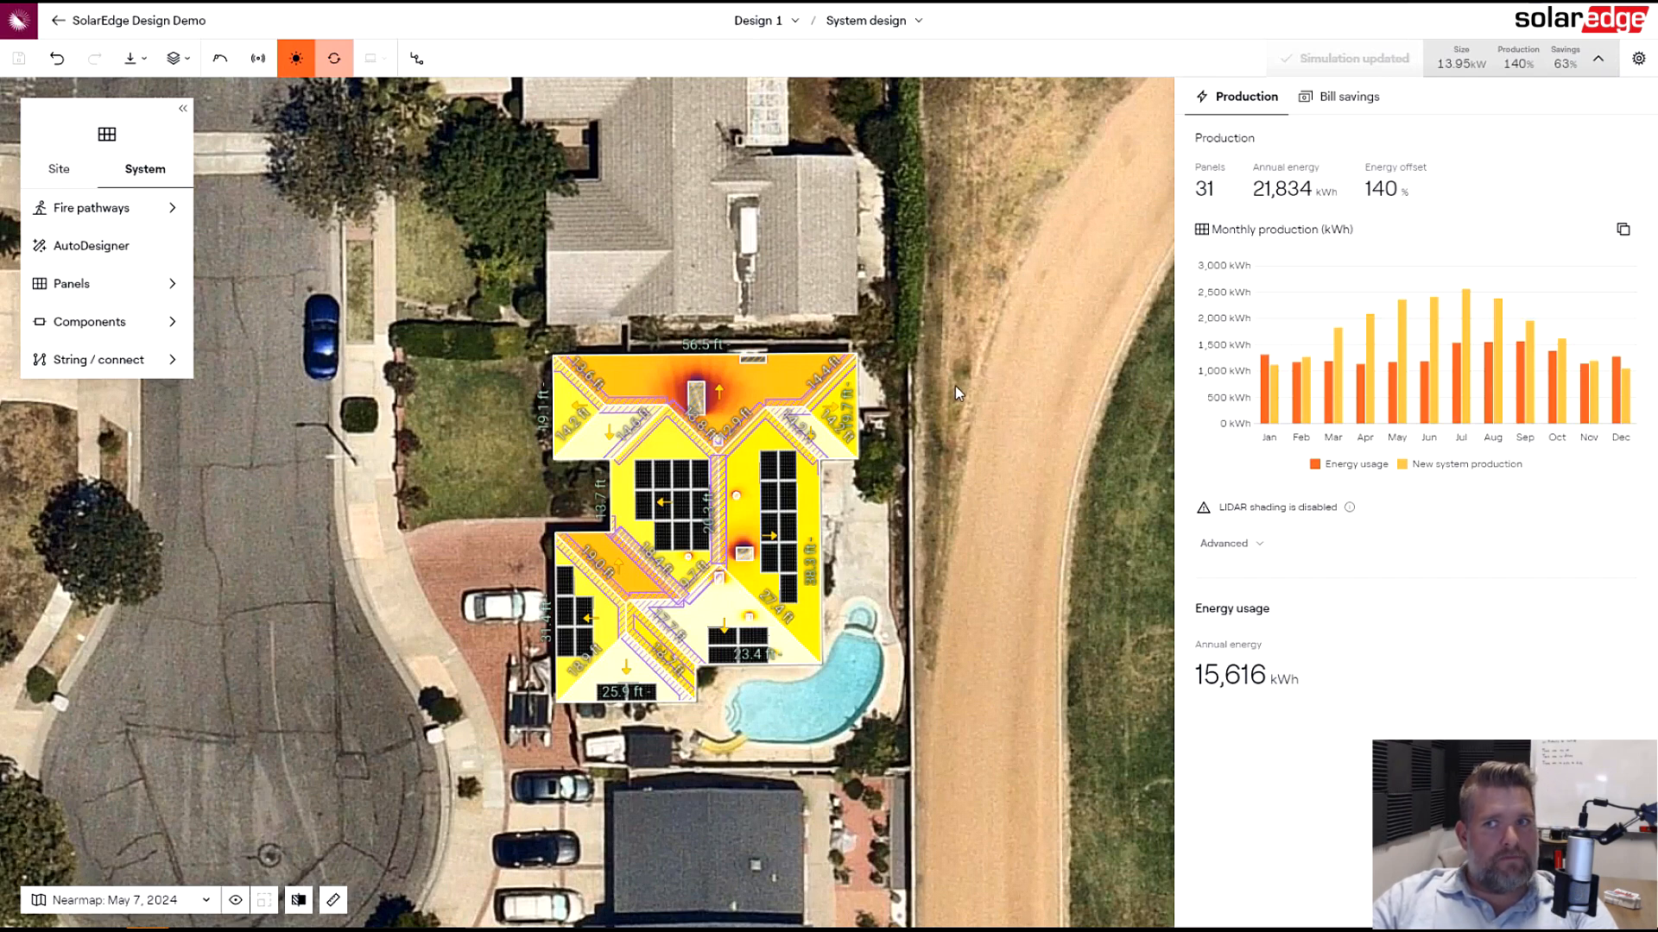
pyautogui.click(1062, 514)
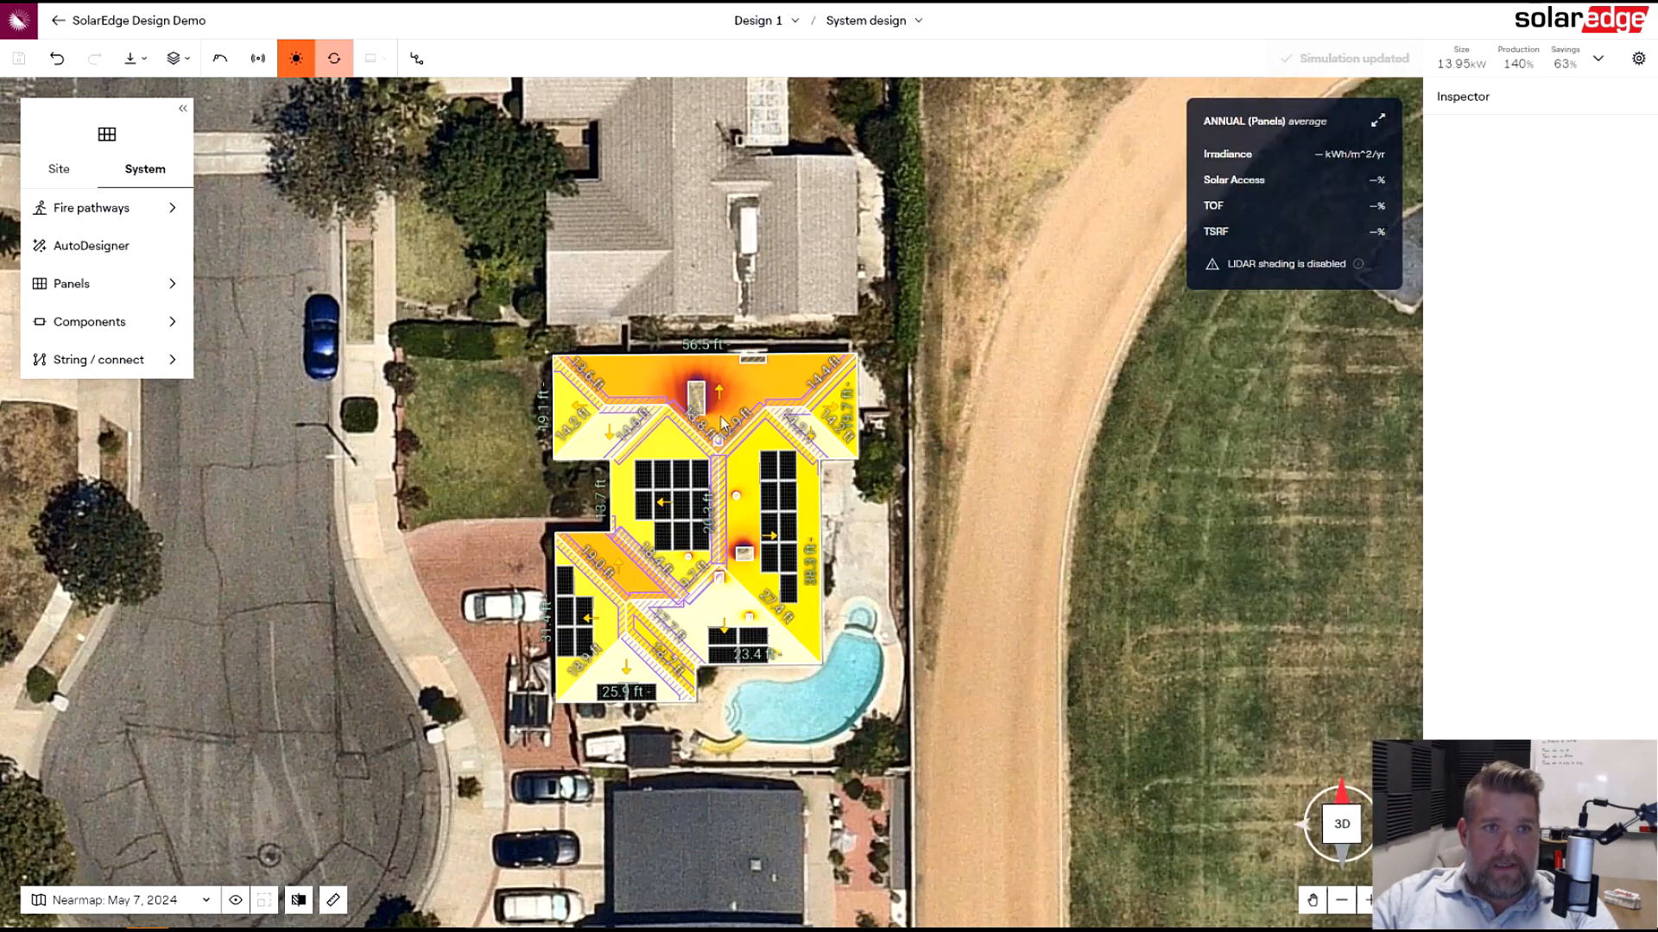
# - Select all panels and run AutoStringer with the SE11400H-US Hub (USA) (240V) (2024) inverter and U650 (S650C) optimizers
pyautogui.moveTo(912, 763); pyautogui.dragTo(319, 402)
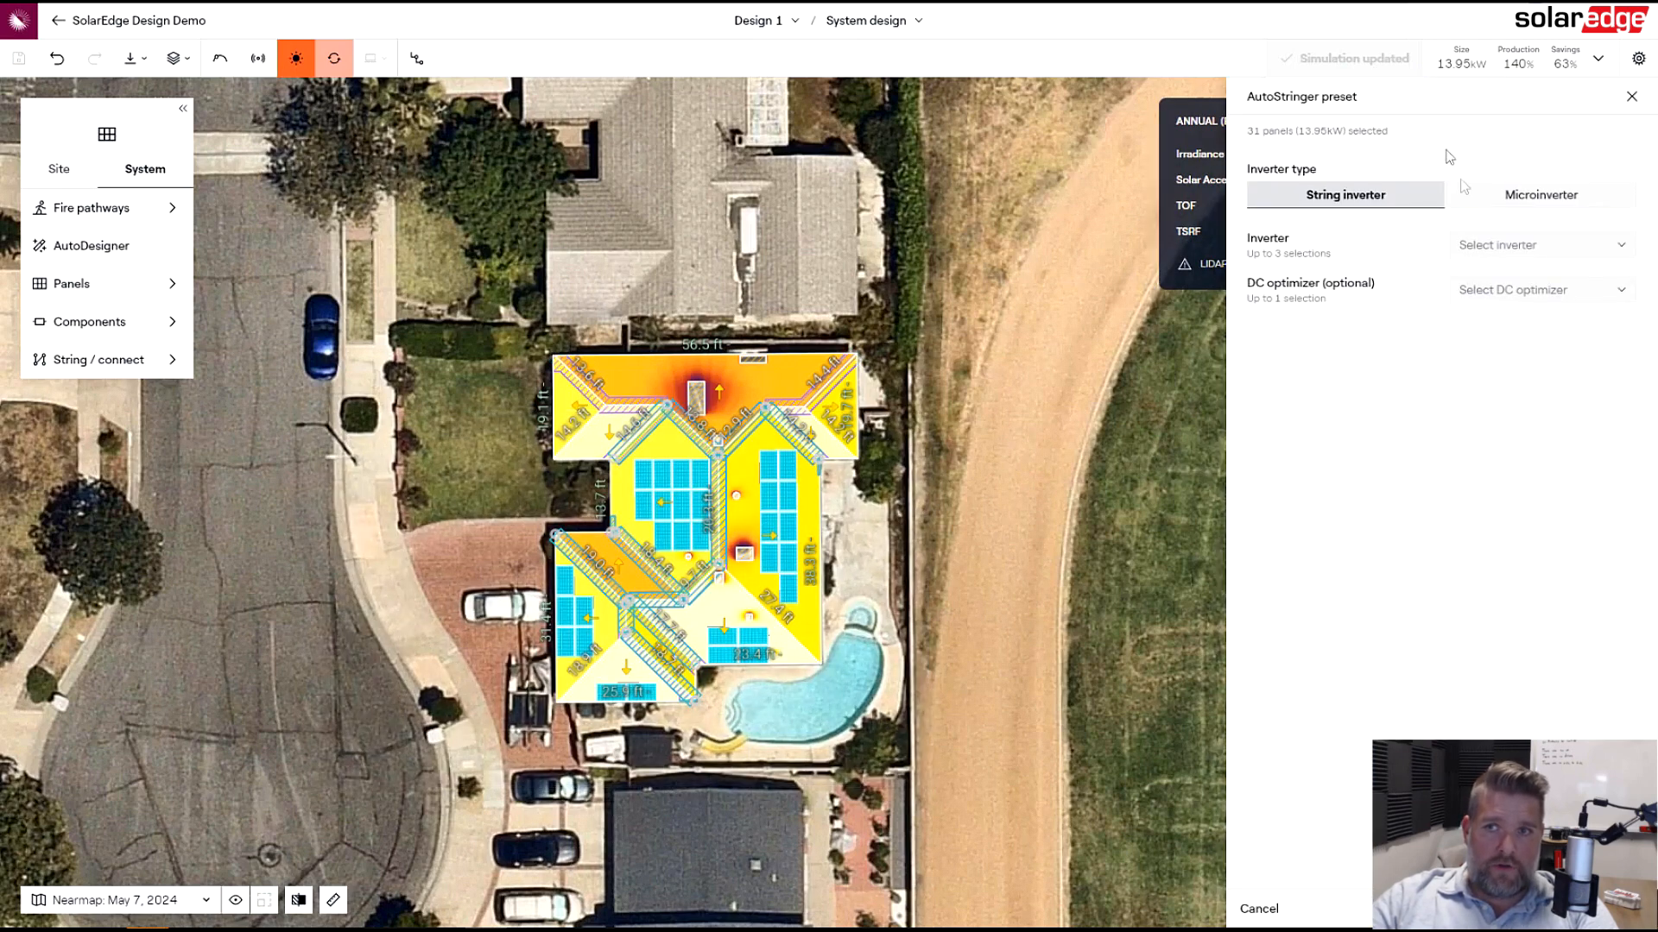
pyautogui.click(1520, 246)
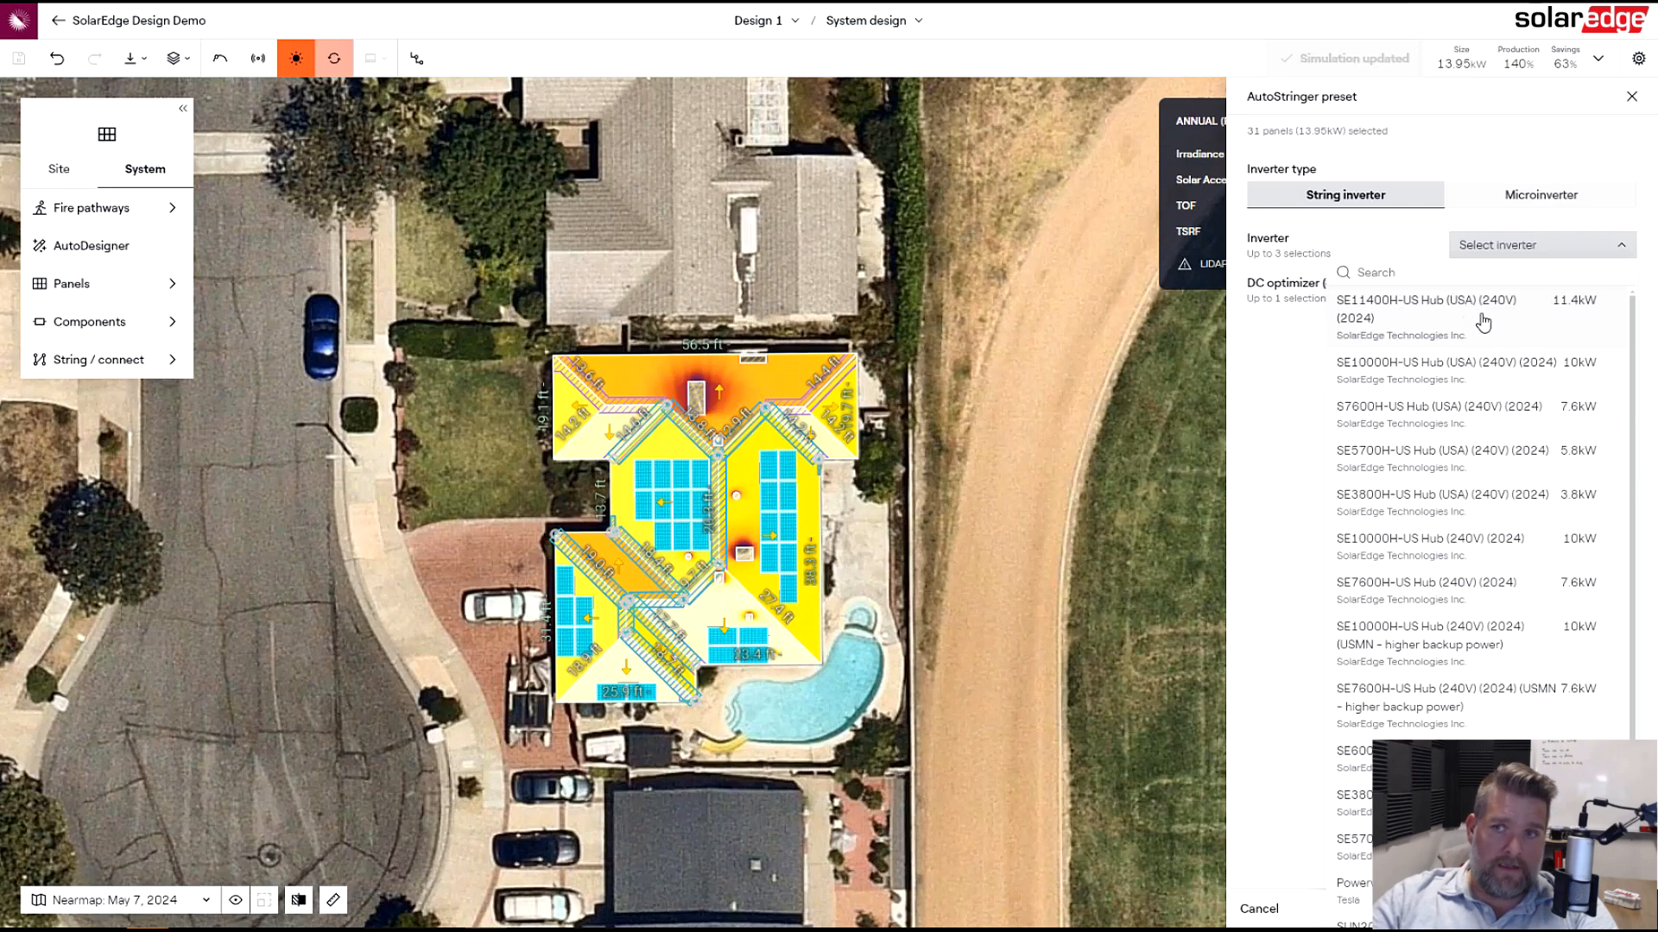
pyautogui.click(1455, 334)
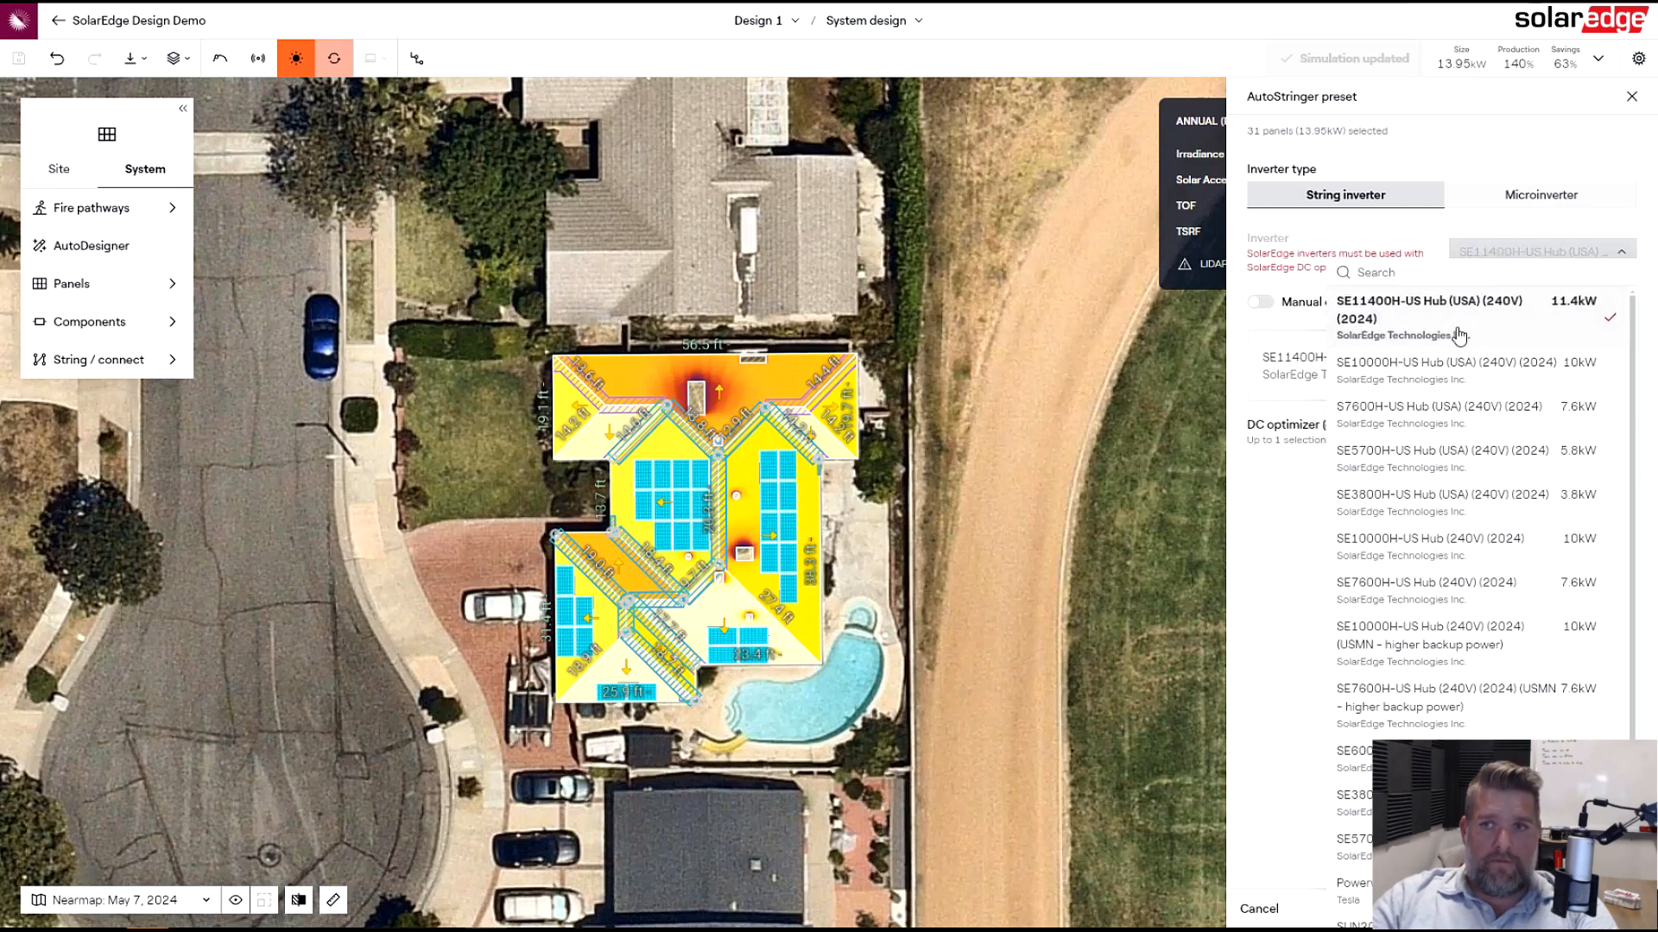
pyautogui.click(1302, 536)
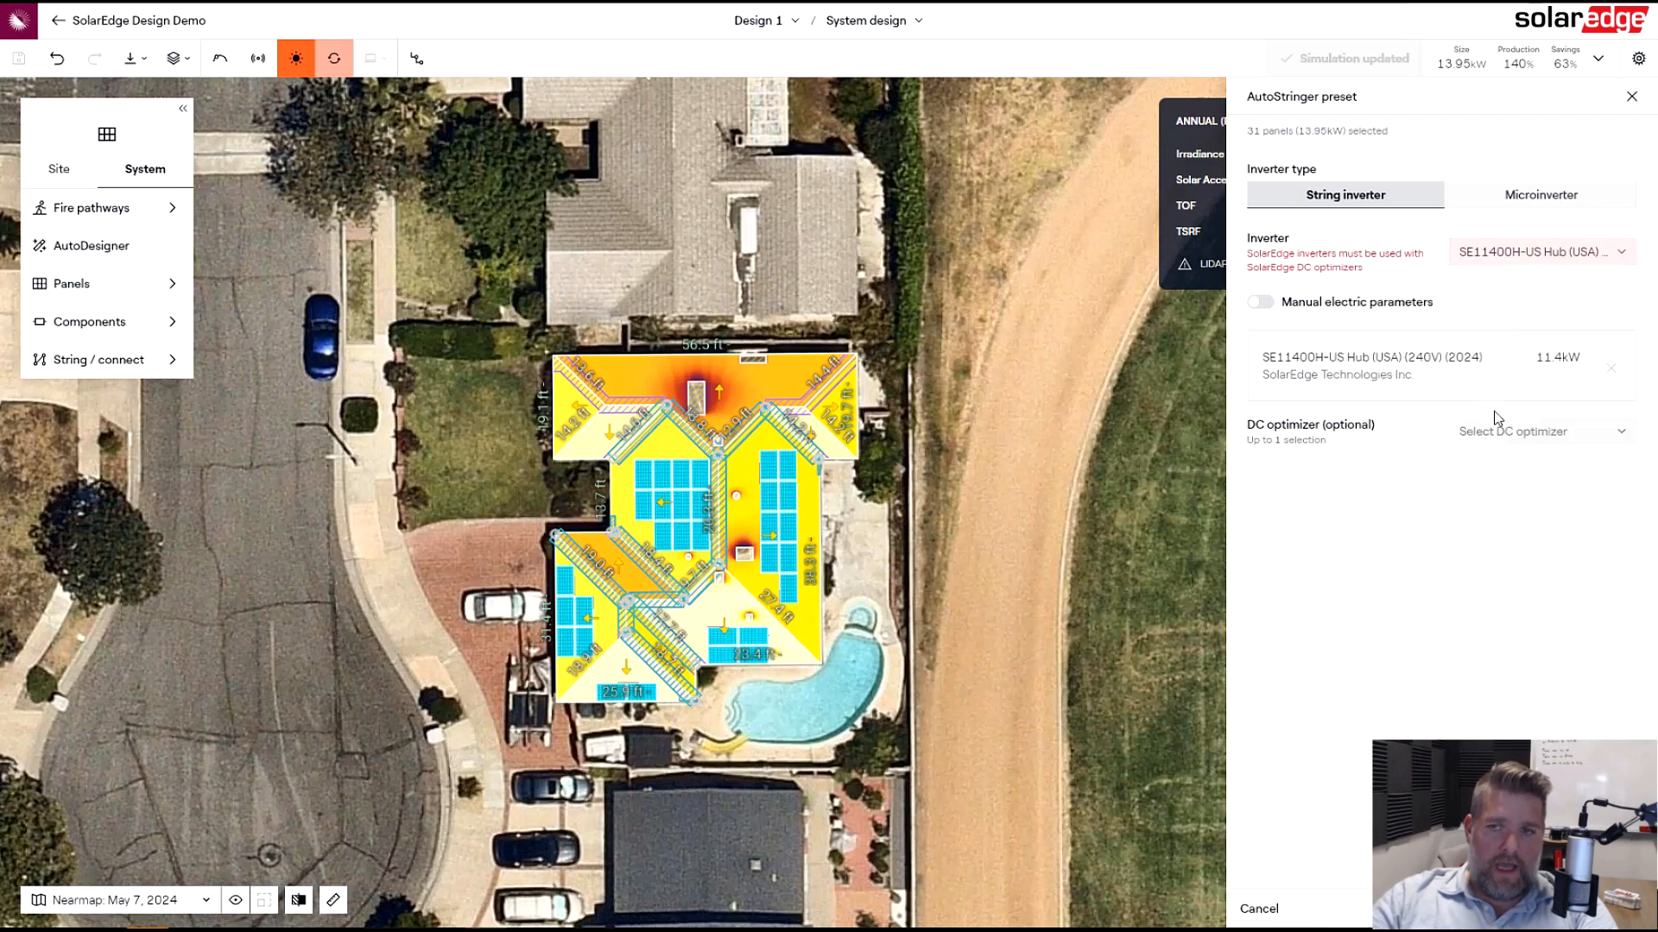
pyautogui.click(1517, 435)
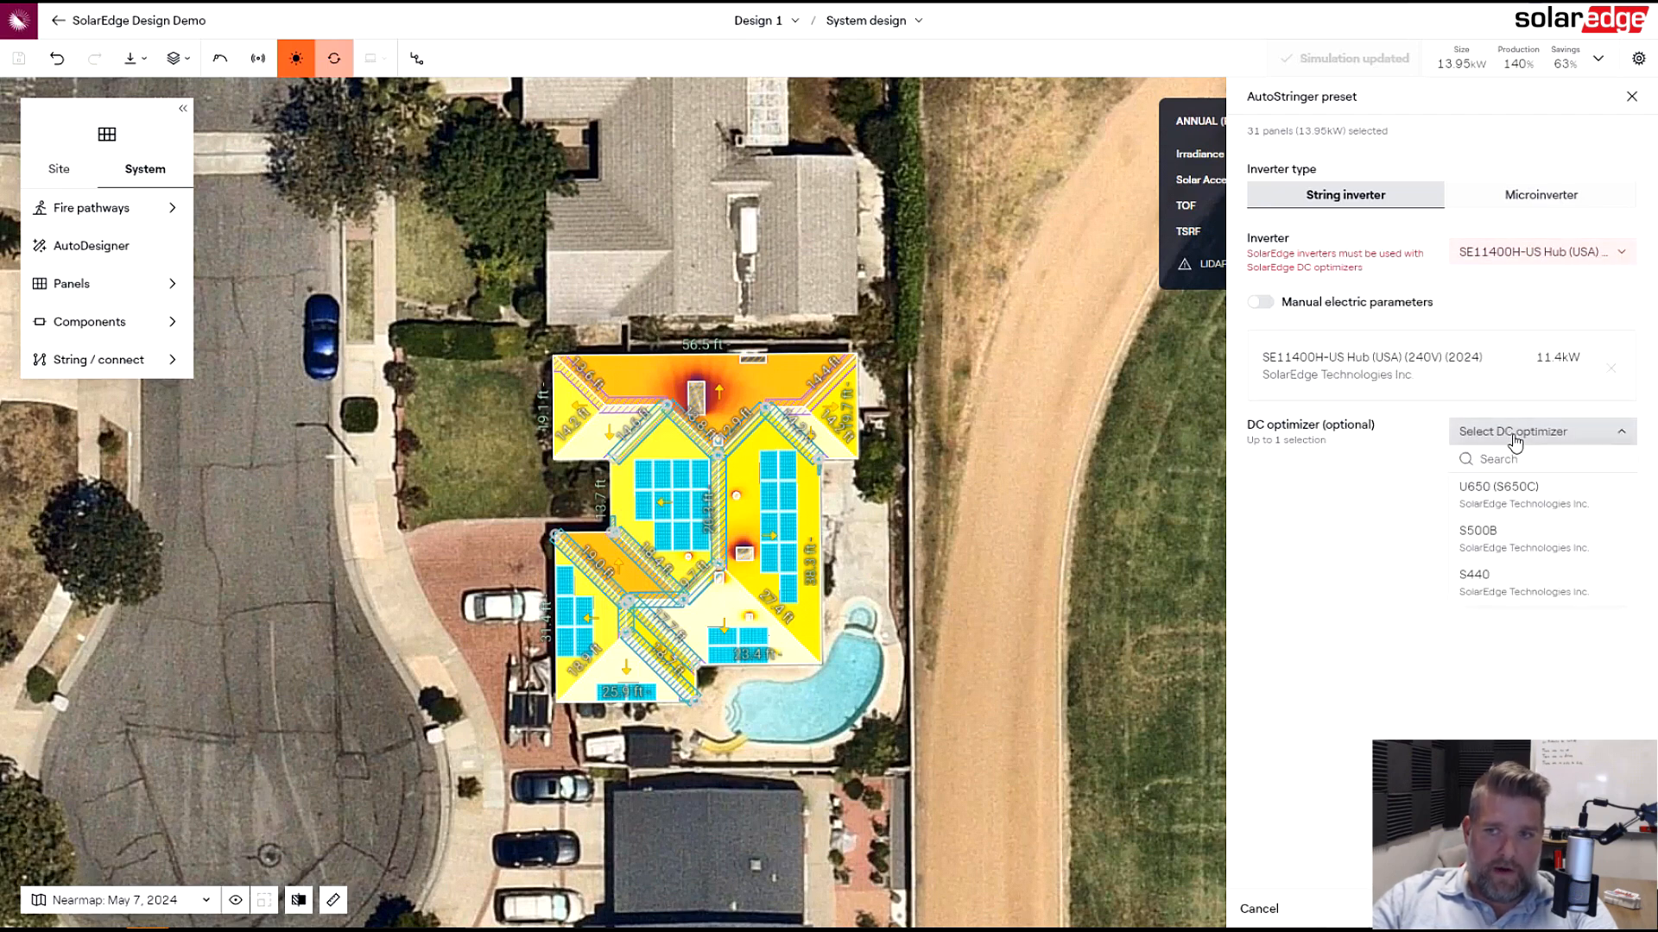
pyautogui.click(1555, 510)
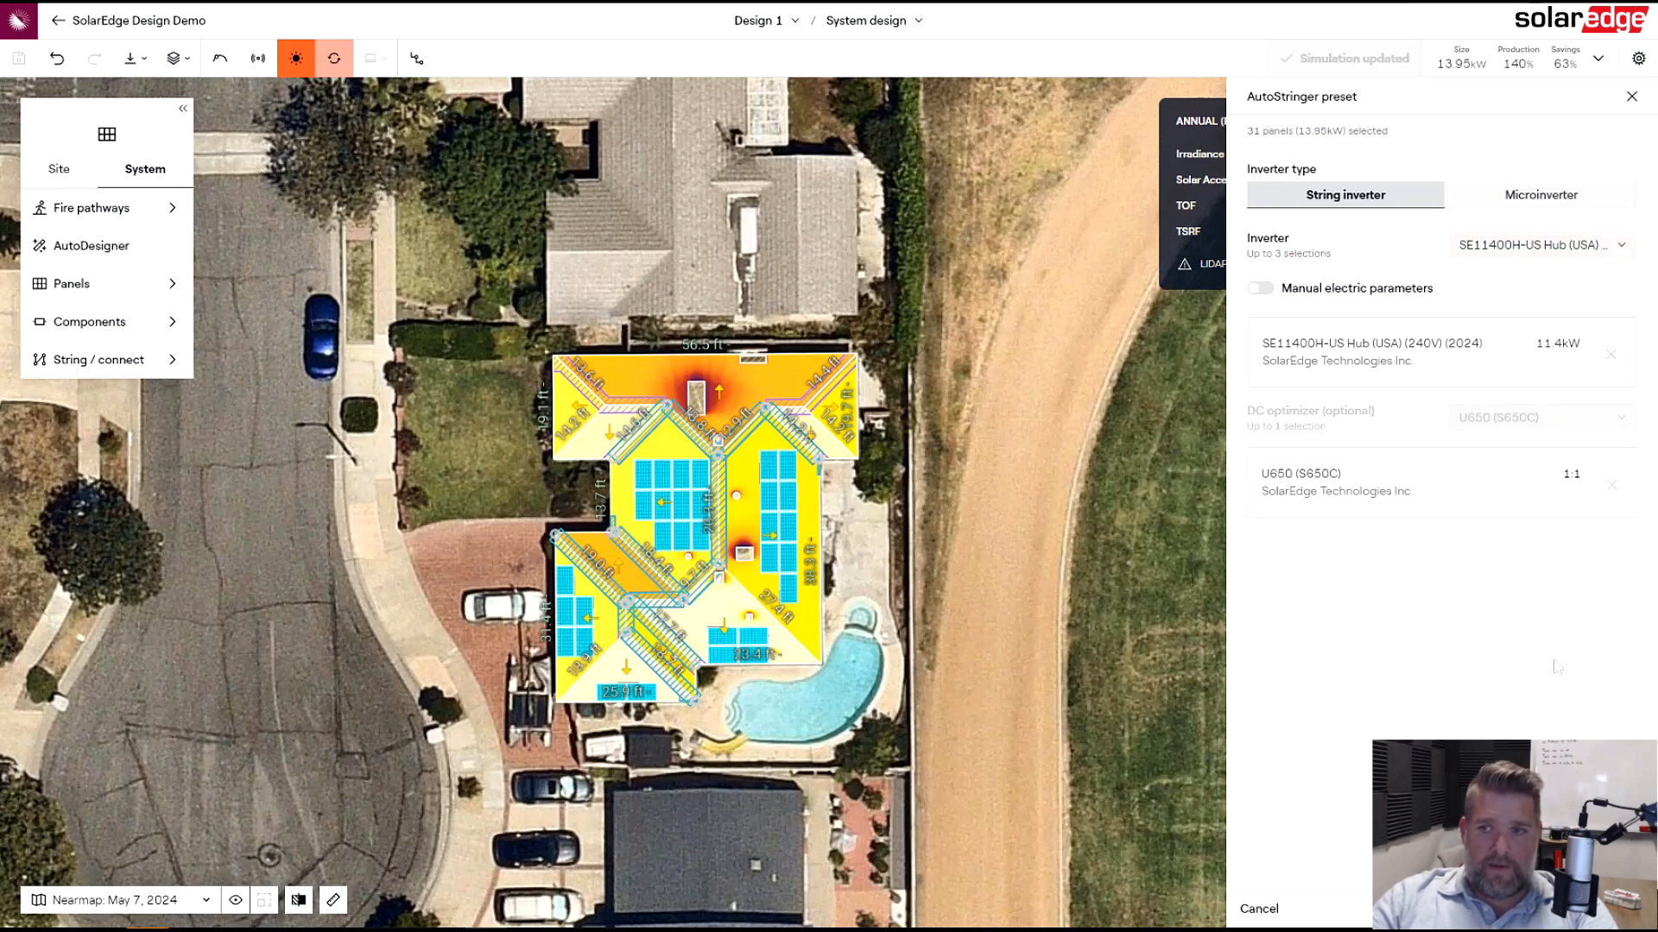
pyautogui.click(1584, 910)
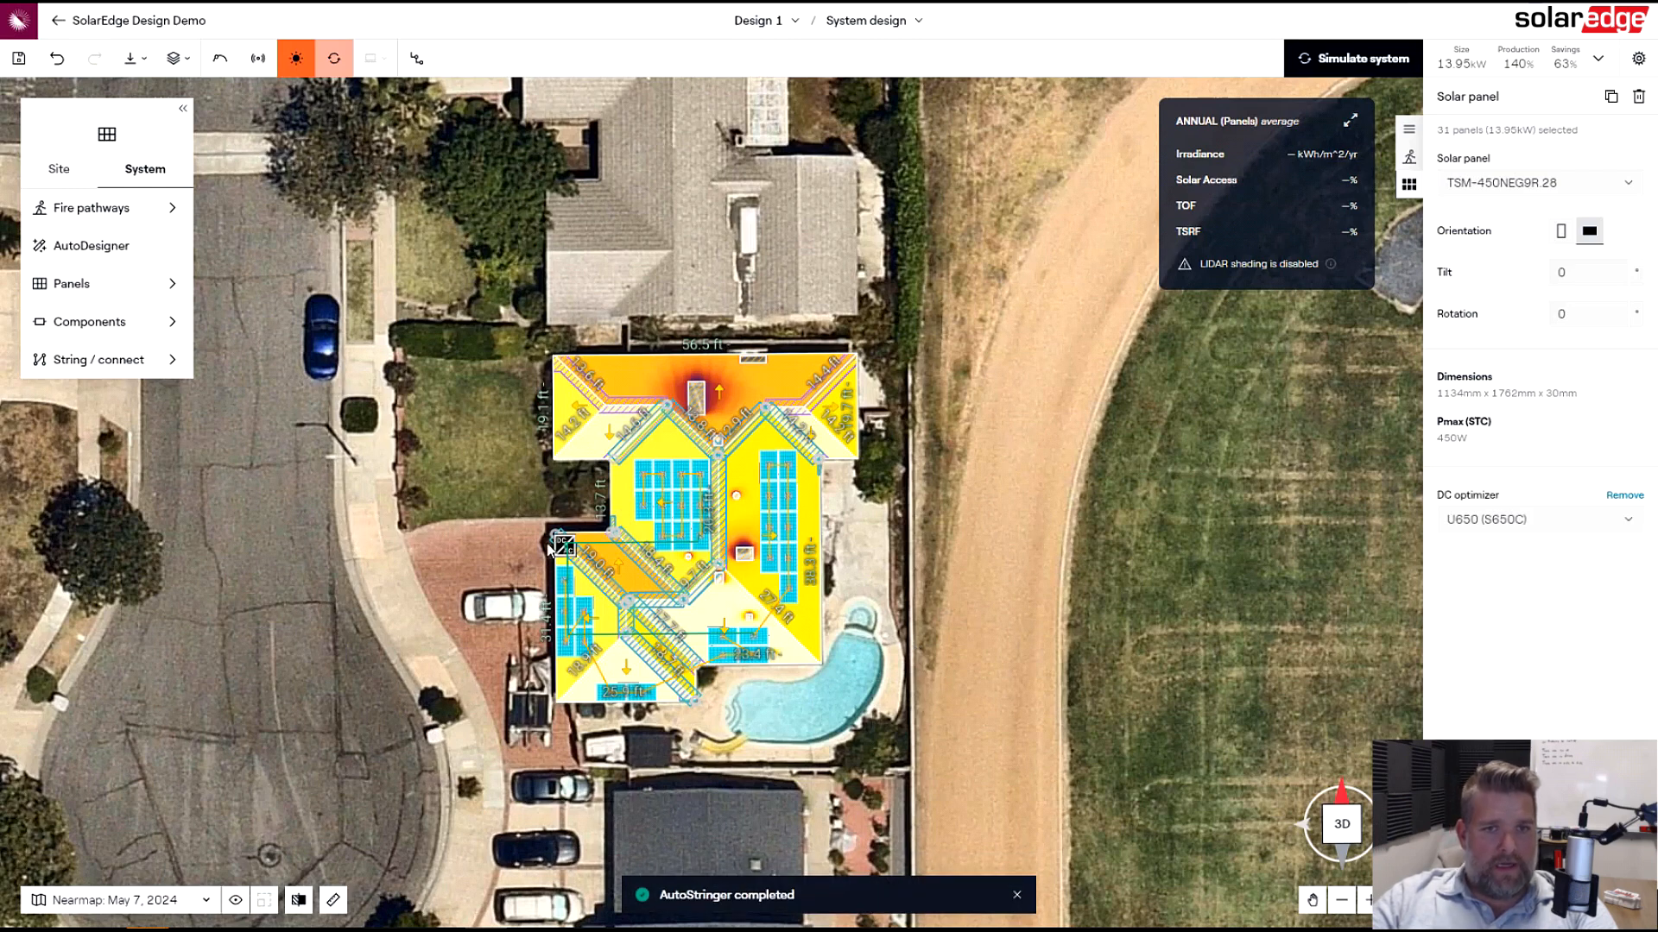
# - Move the inverter slightly north along the house's west wall
pyautogui.moveTo(564, 546); pyautogui.dragTo(560, 493)
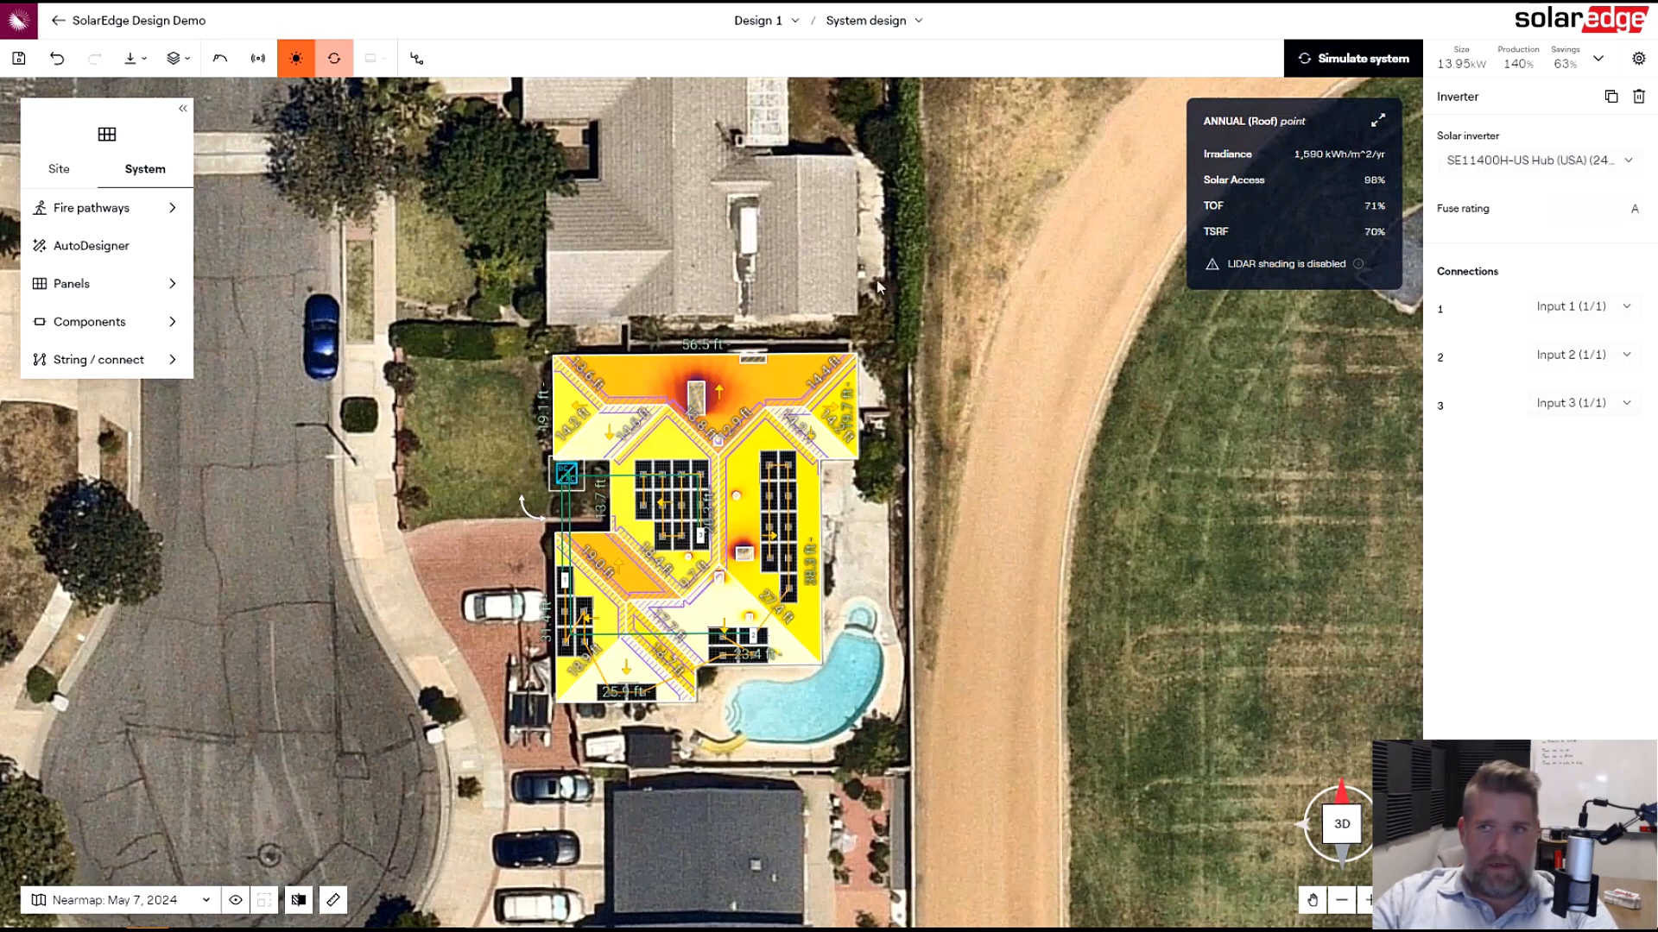
pyautogui.click(566, 622)
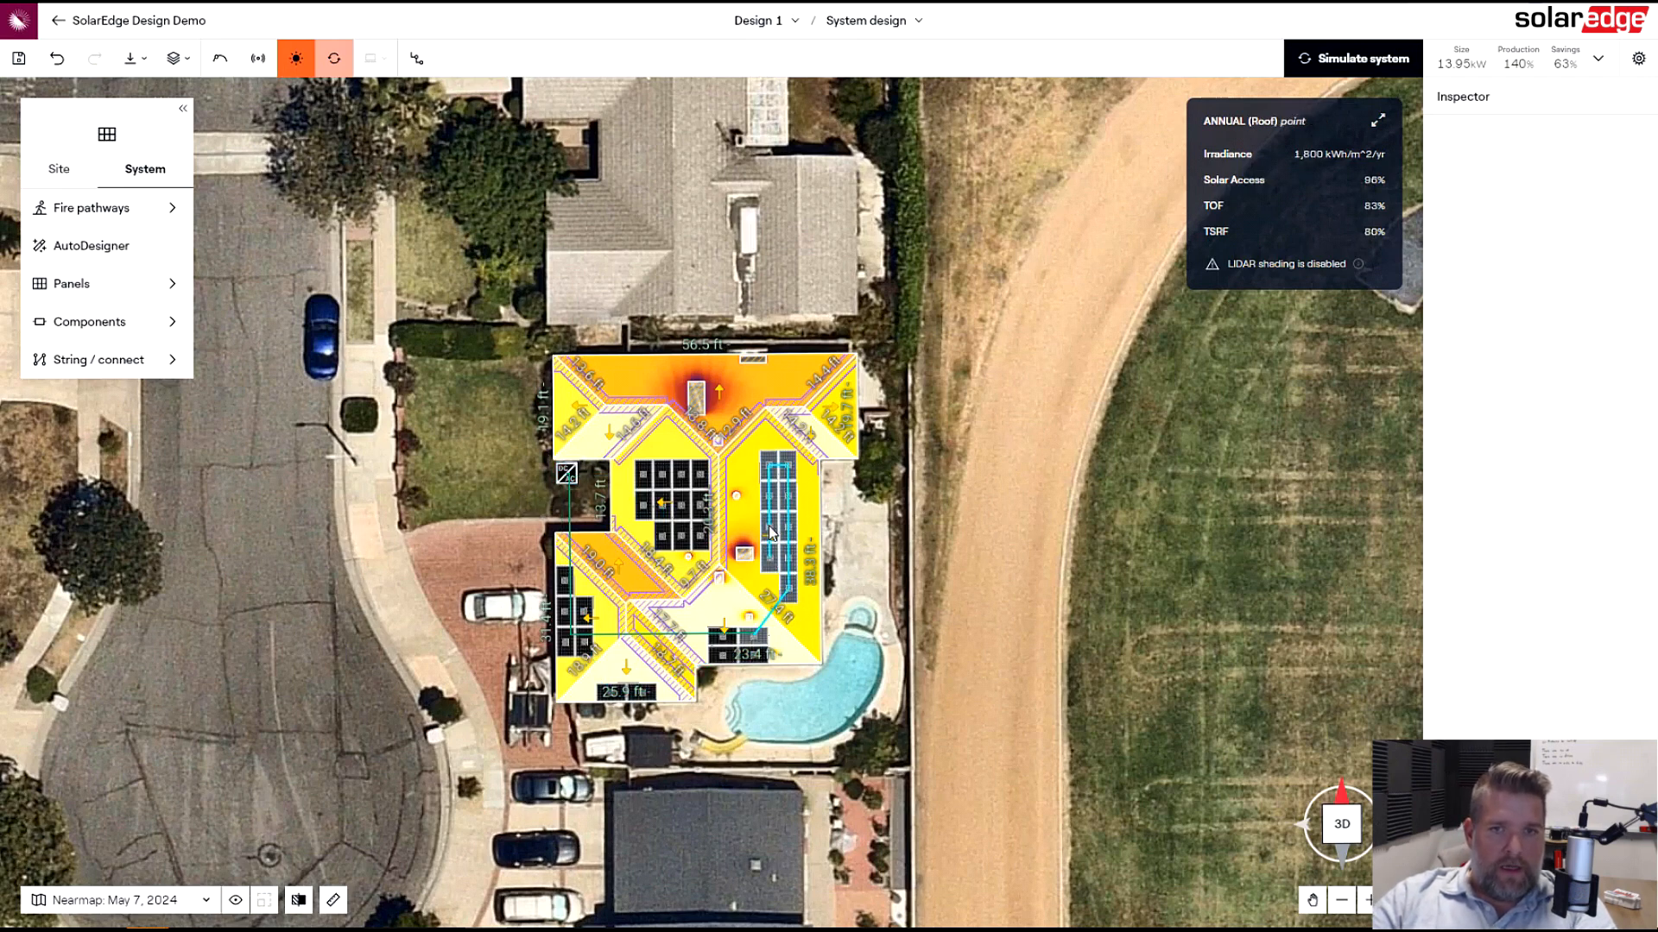
# - Use String / connect to regroup the panels into two 11-panel strings and one 9-panel string
pyautogui.moveTo(124, 370)
pyautogui.click(248, 397)
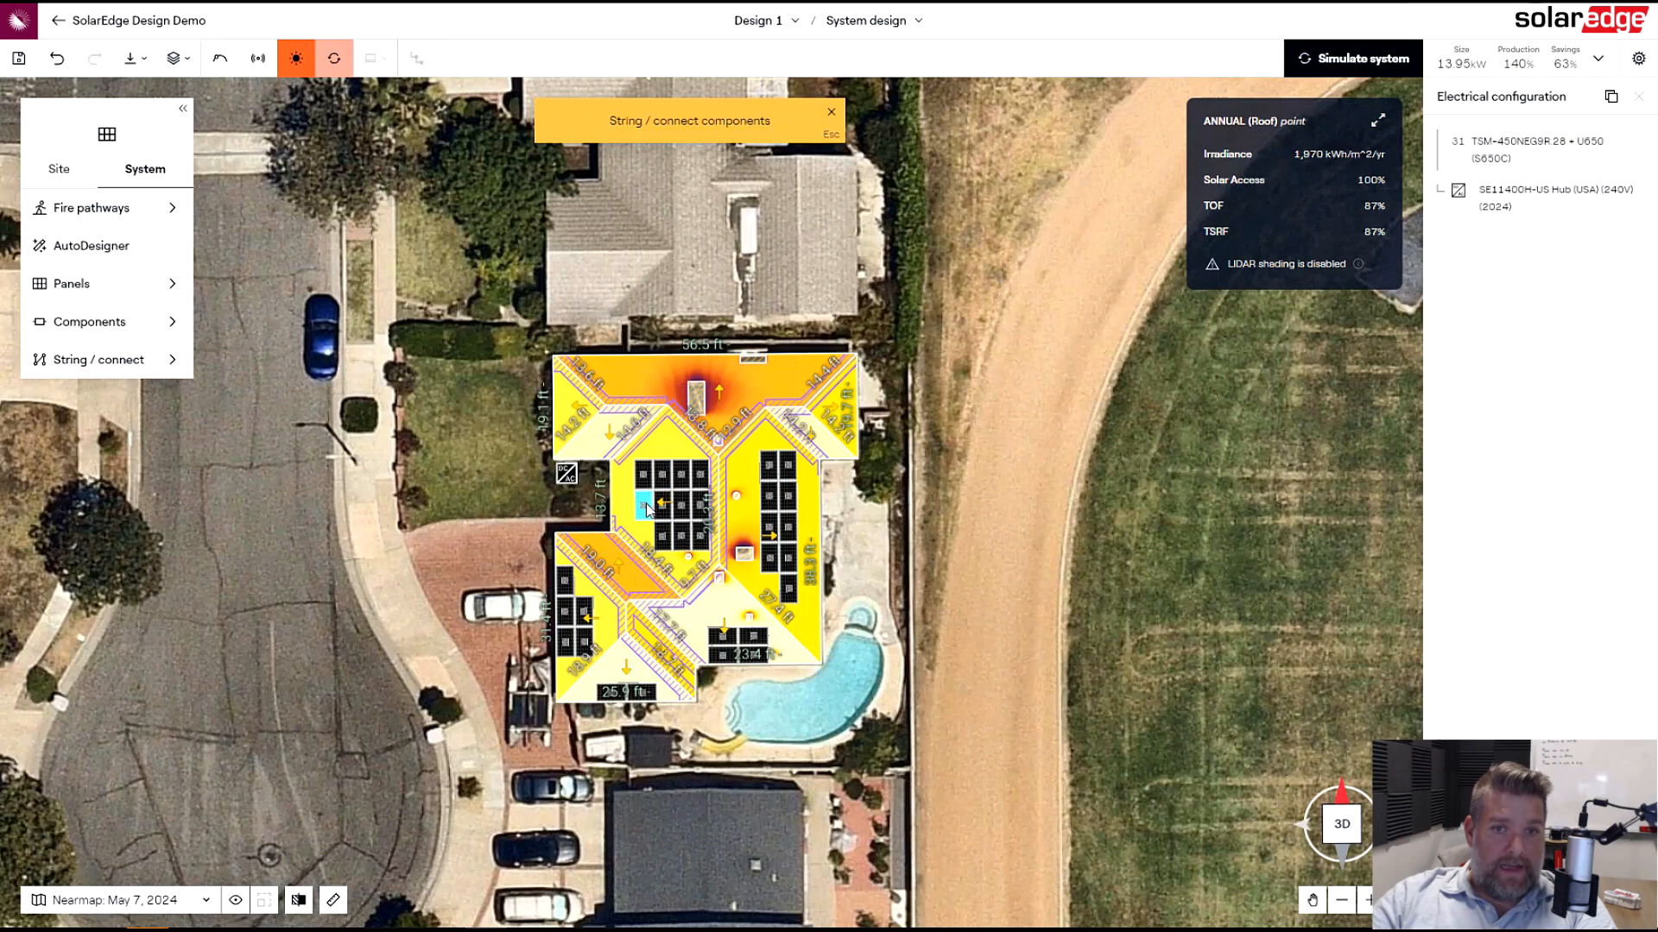
pyautogui.moveTo(647, 509)
pyautogui.mouseDown()
pyautogui.moveTo(644, 473)
pyautogui.moveTo(674, 542)
pyautogui.moveTo(701, 477)
pyautogui.moveTo(705, 527)
pyautogui.mouseUp()
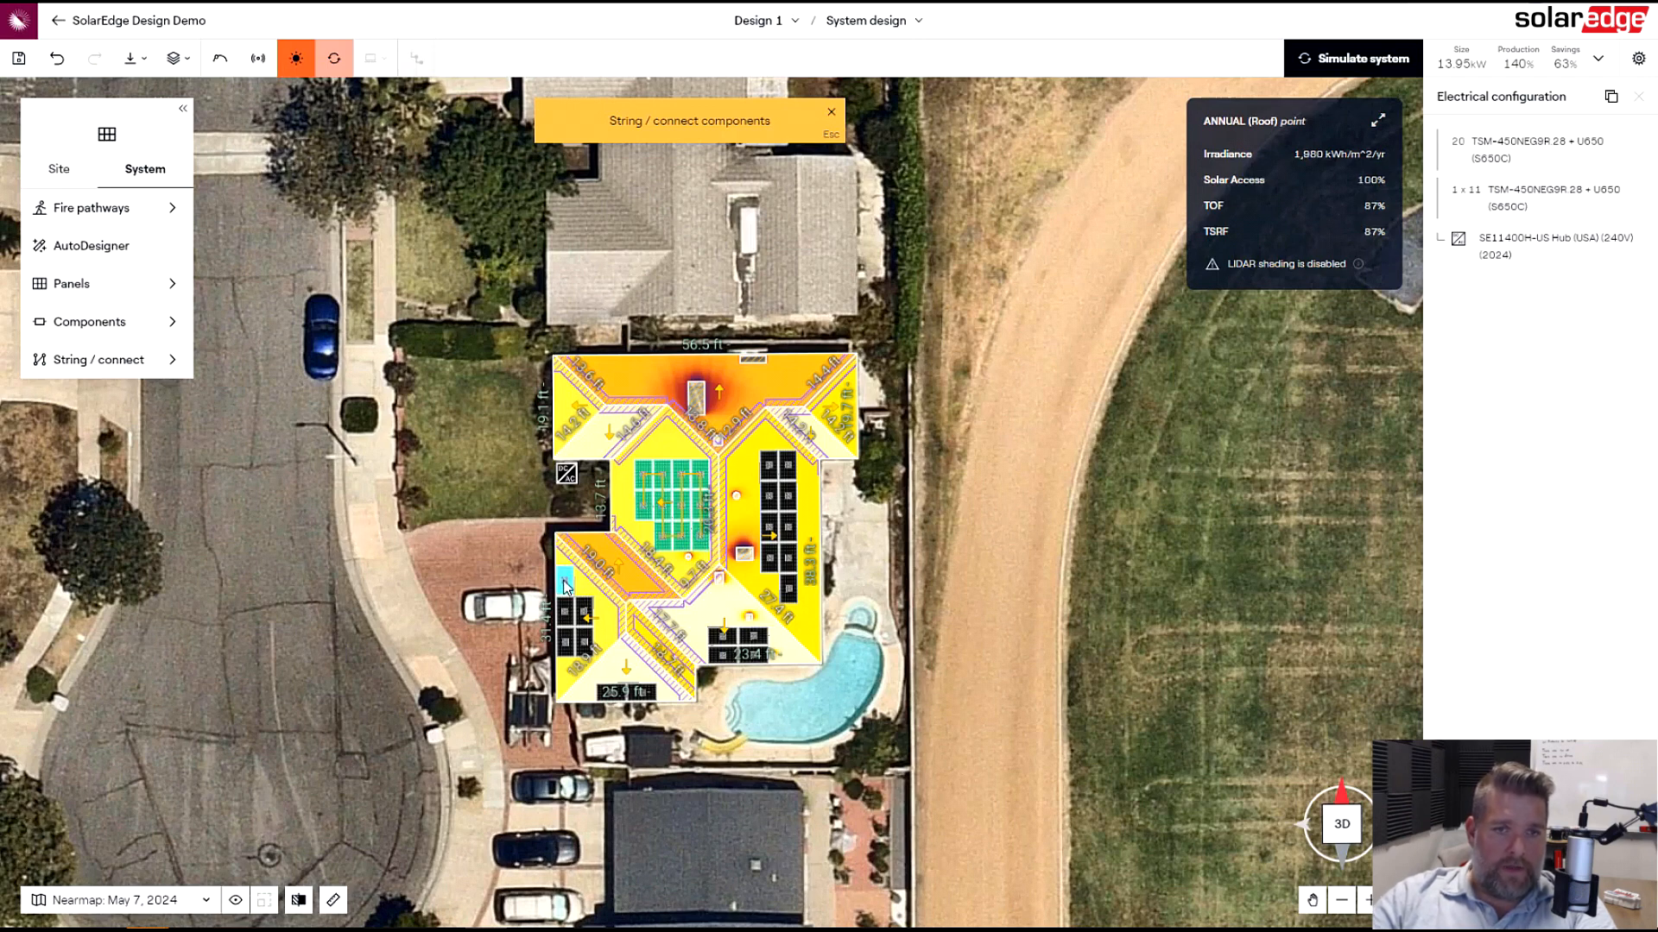
pyautogui.moveTo(566, 587)
pyautogui.mouseDown()
pyautogui.moveTo(570, 646)
pyautogui.moveTo(596, 618)
pyautogui.mouseUp()
pyautogui.moveTo(605, 684)
pyautogui.mouseDown()
pyautogui.moveTo(640, 696)
pyautogui.moveTo(758, 648)
pyautogui.mouseUp()
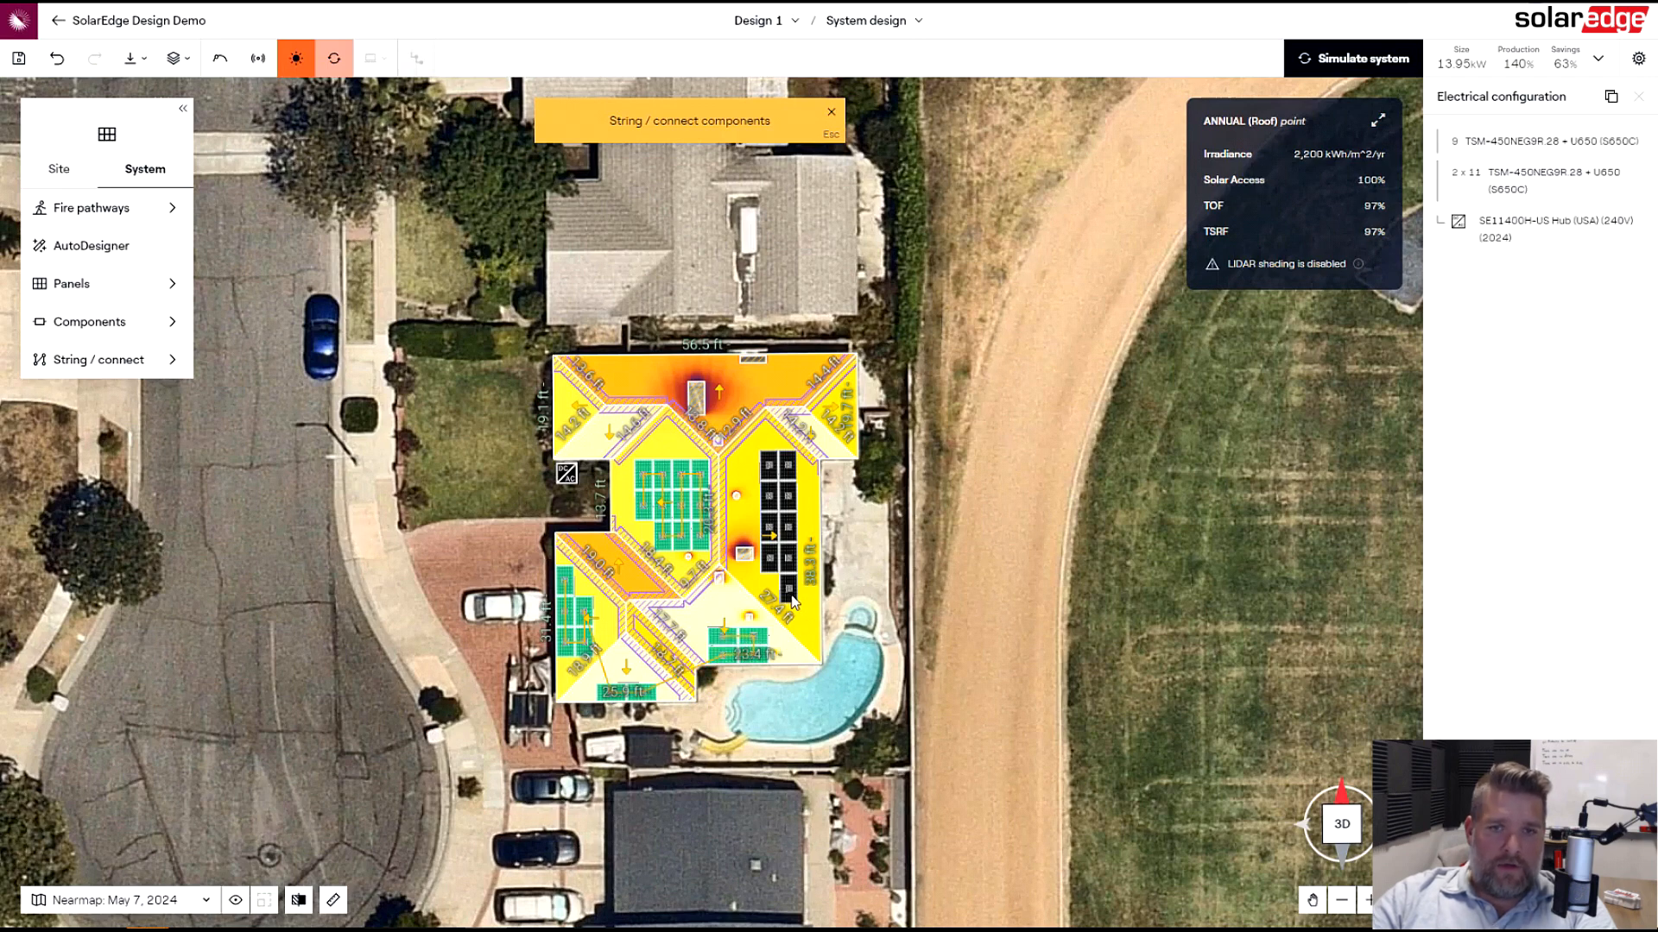
pyautogui.moveTo(773, 566)
pyautogui.mouseDown()
pyautogui.moveTo(785, 466)
pyautogui.moveTo(793, 589)
pyautogui.mouseUp()
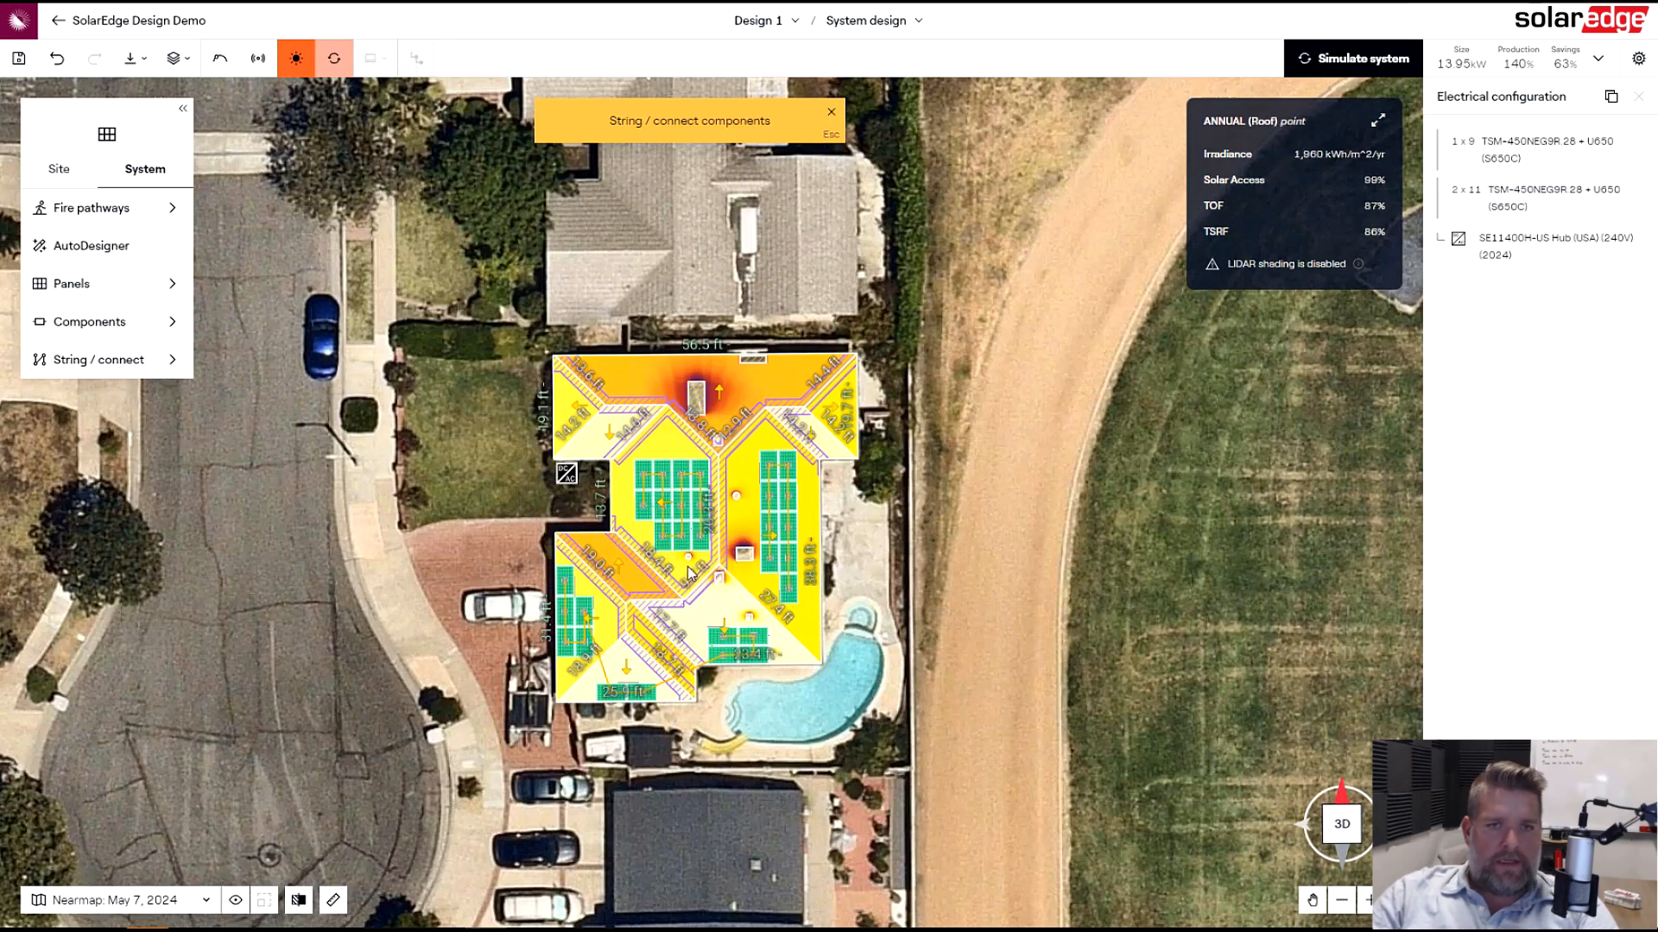
# - Connect each of the three strings to the inverter and dismiss the error notice
pyautogui.click(640, 506)
pyautogui.click(566, 474)
pyautogui.click(568, 587)
pyautogui.click(567, 474)
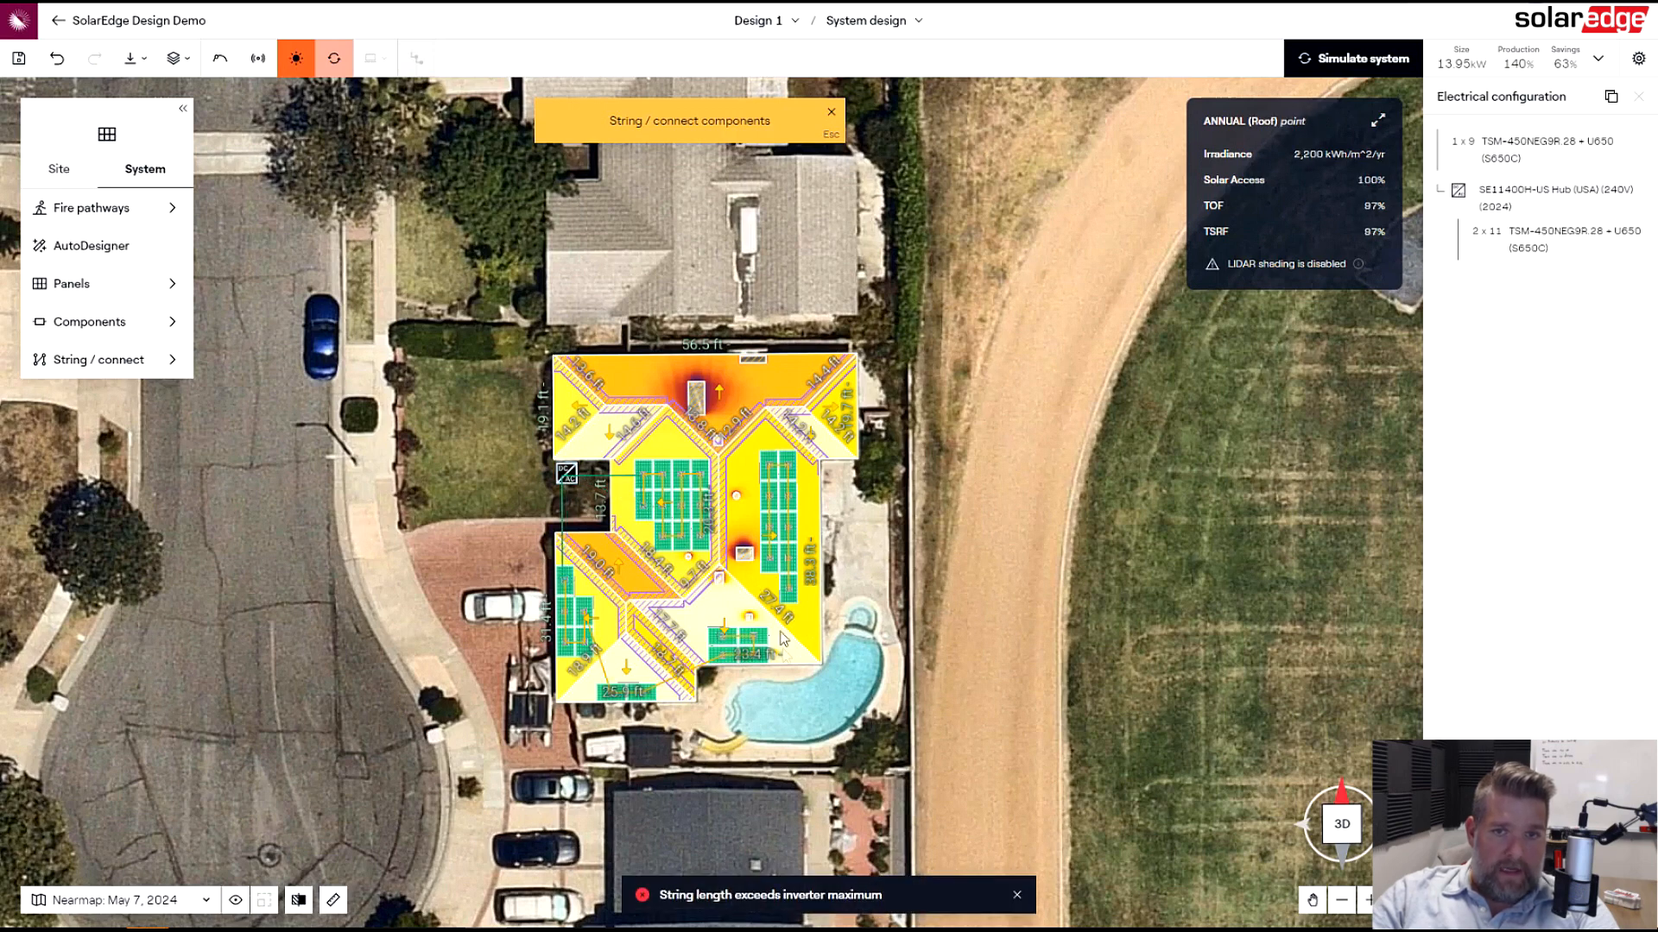
pyautogui.click(791, 589)
pyautogui.click(577, 477)
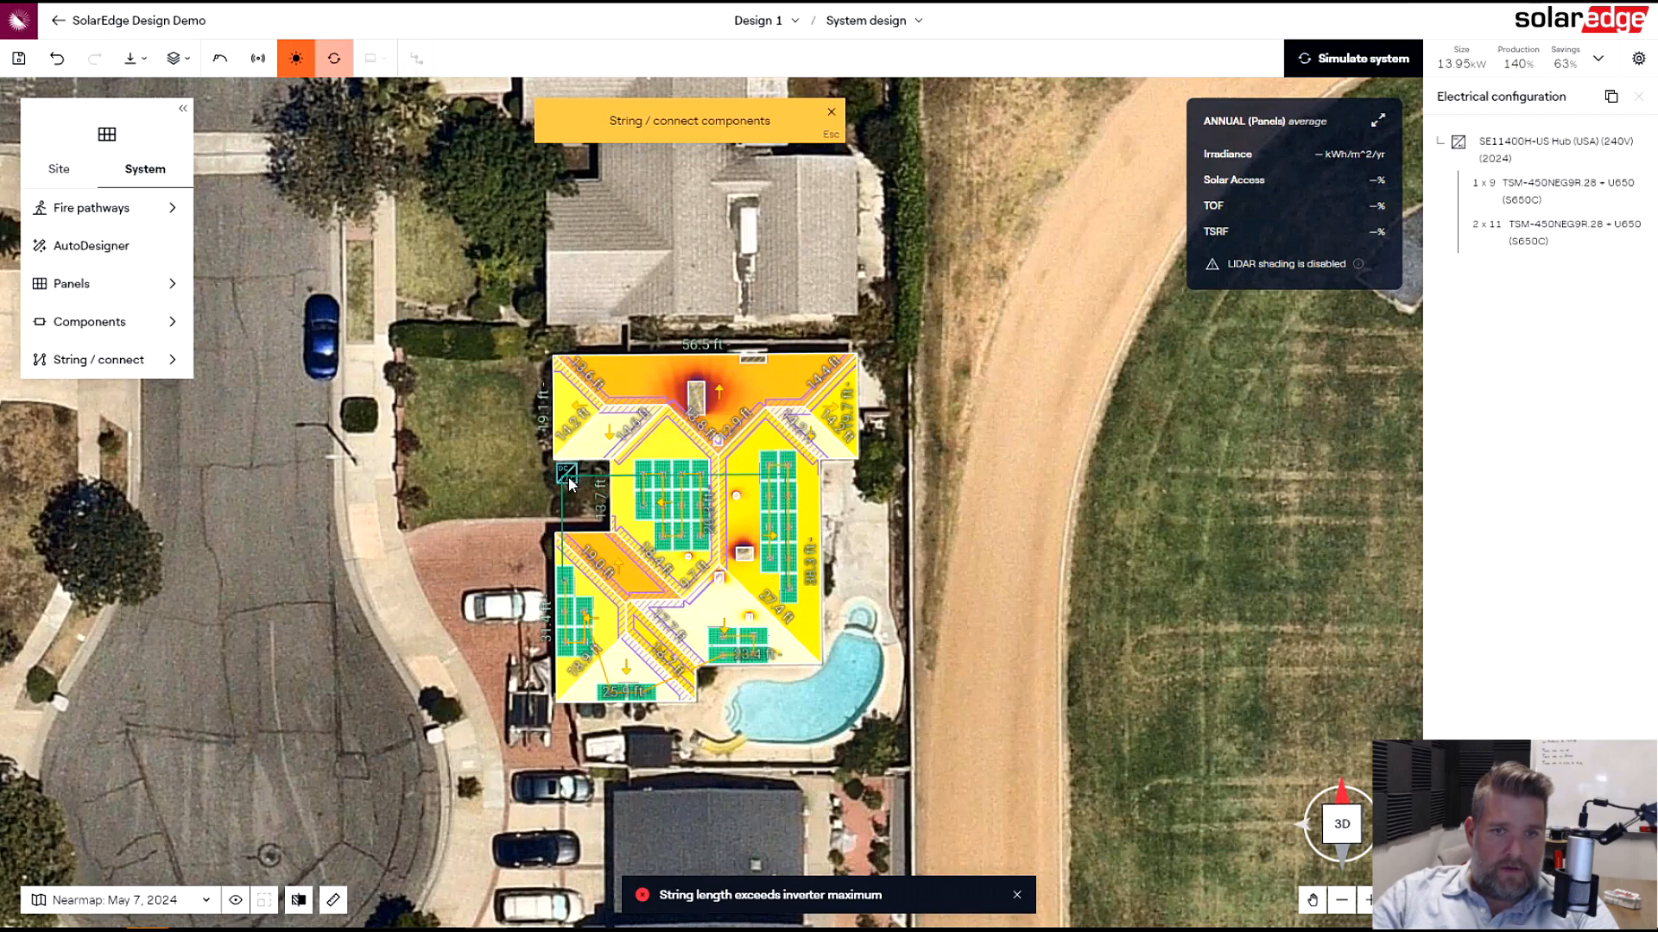
pyautogui.click(1017, 895)
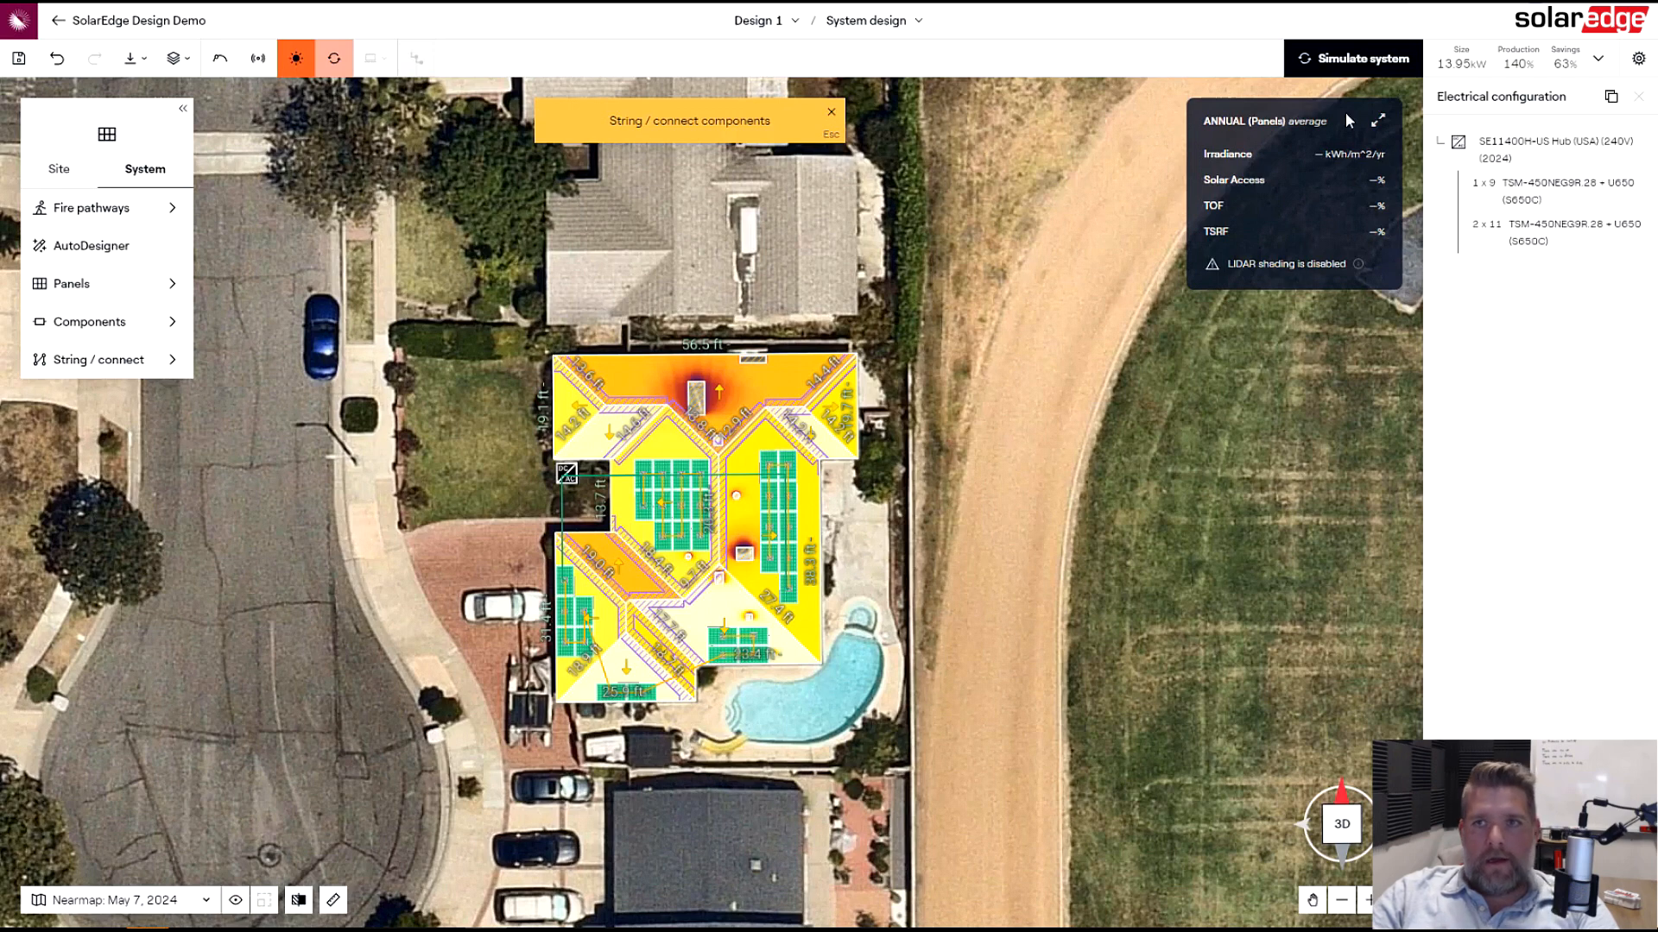
# - Re-simulate the system and review the detailed production results, including the advanced system losses
pyautogui.click(1360, 59)
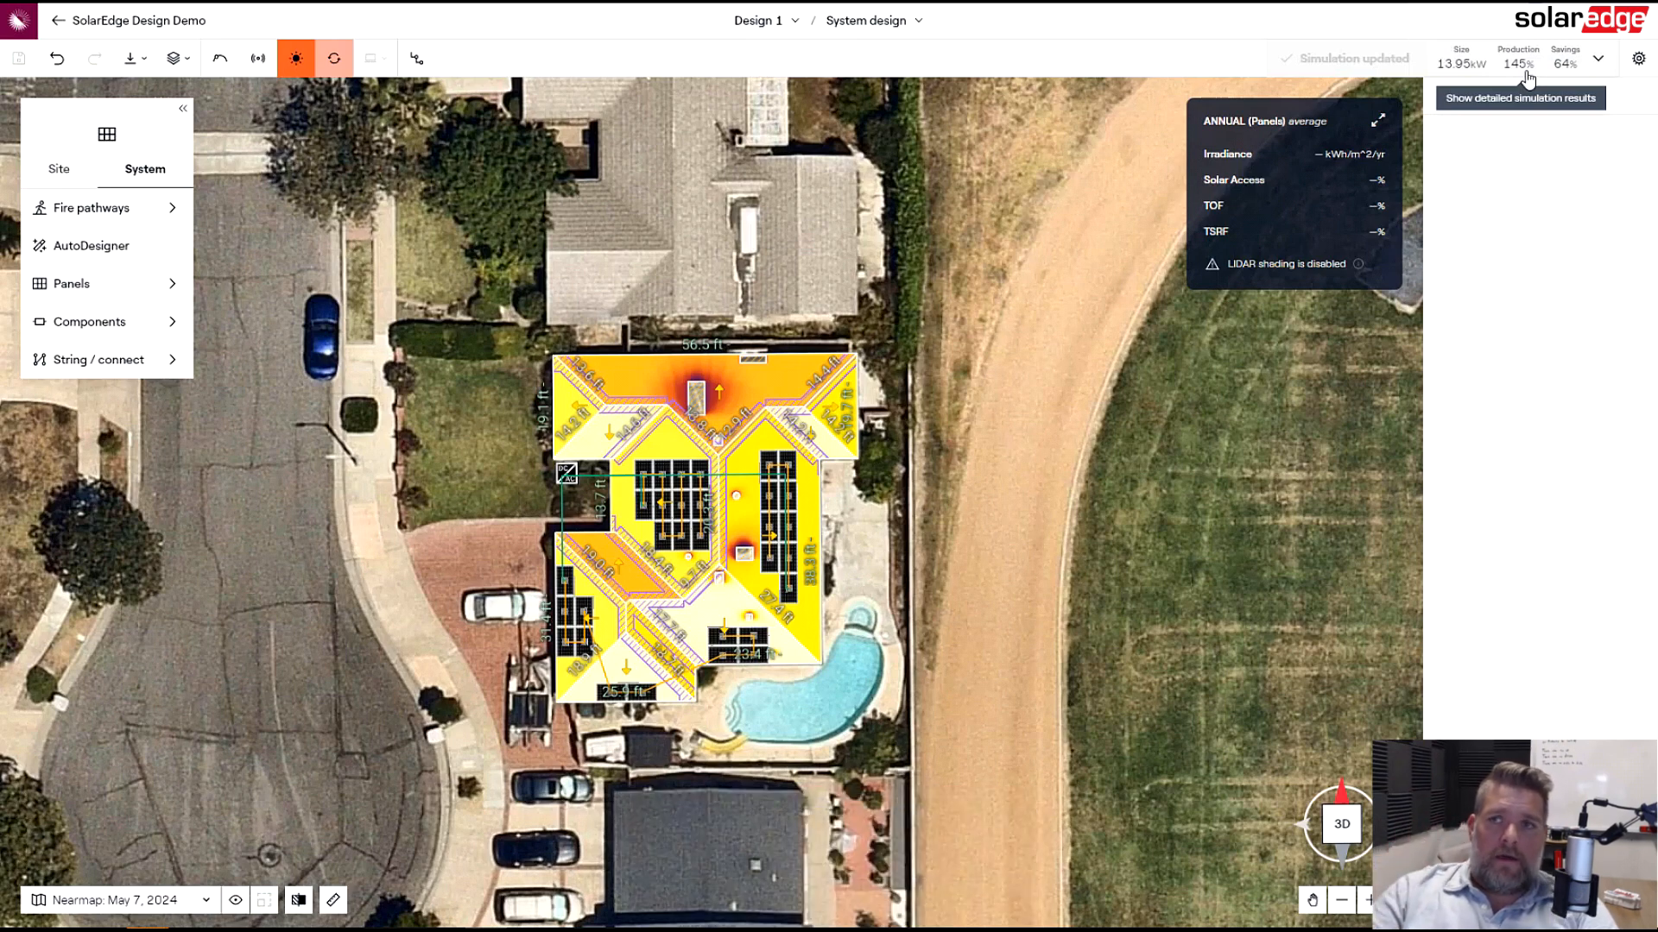
pyautogui.click(1604, 66)
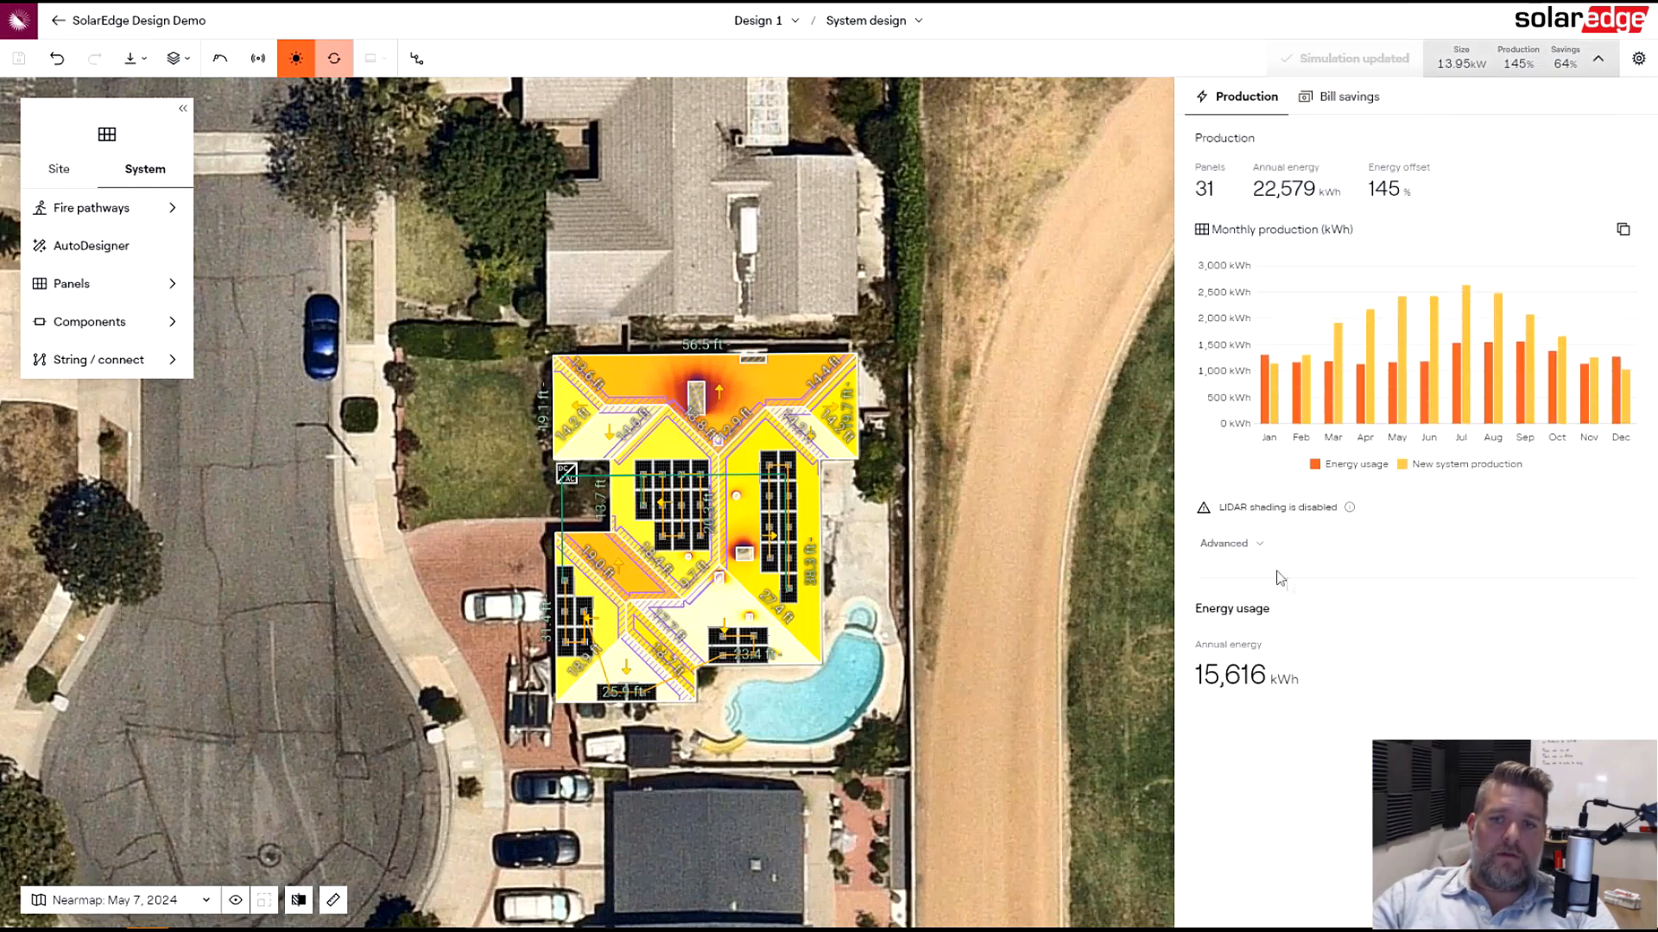
pyautogui.click(1240, 545)
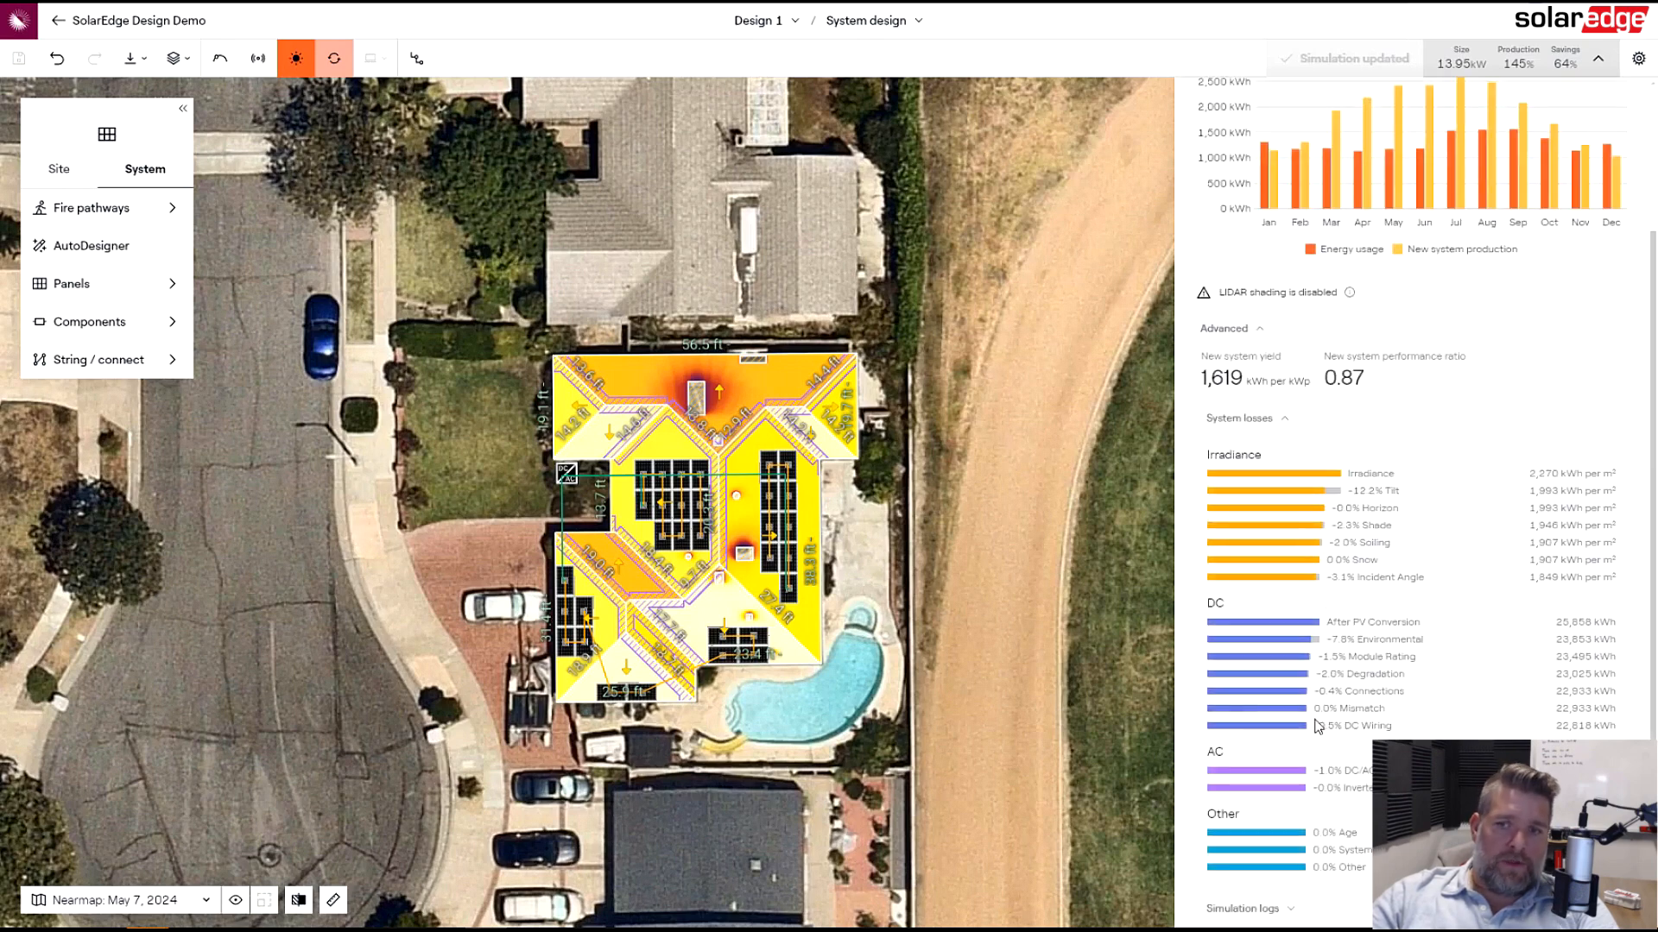
pyautogui.click(1247, 330)
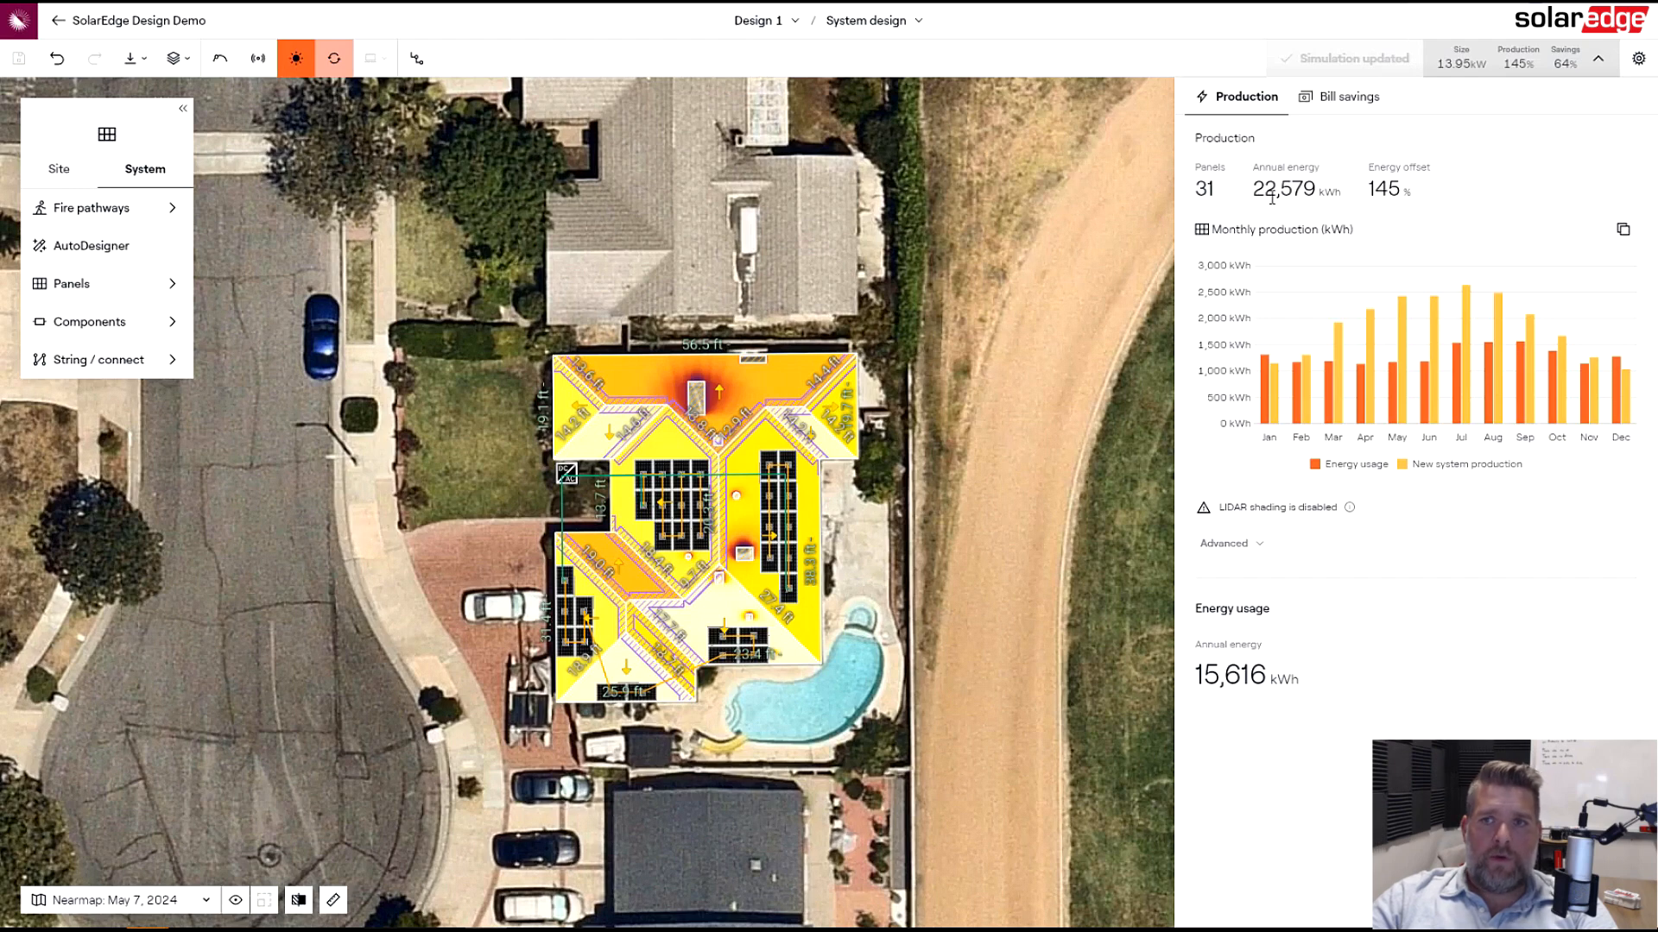
pyautogui.click(1027, 248)
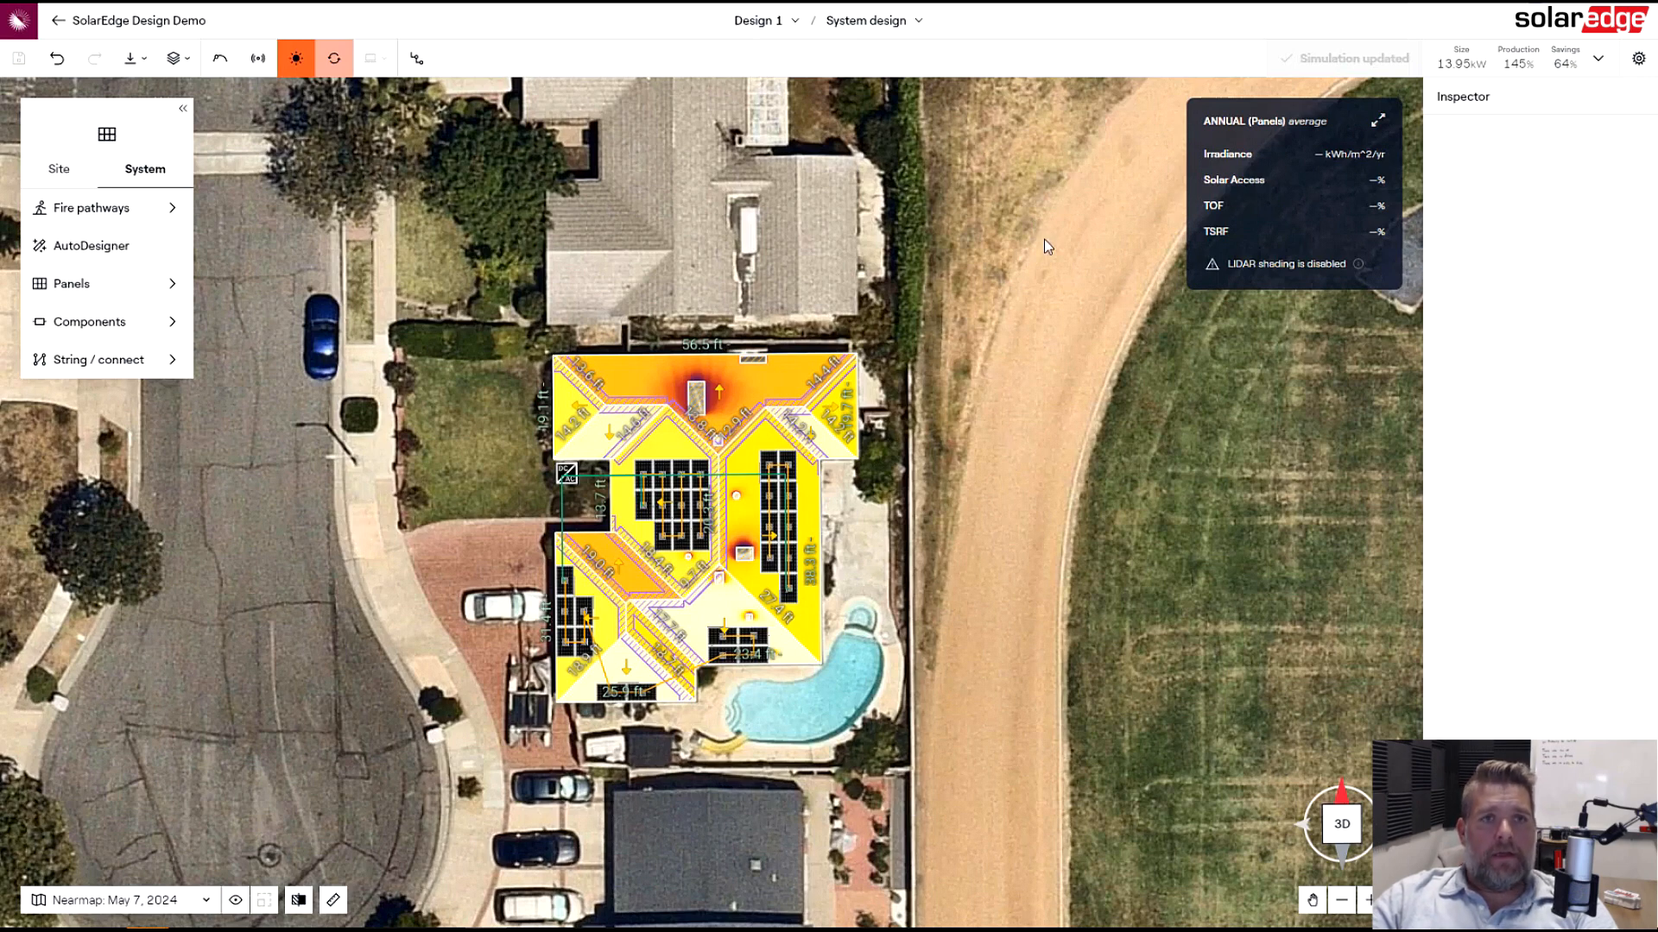
# - Switch the design to the Storage setup and choose the BAT-10K1P battery
pyautogui.click(863, 21)
pyautogui.click(880, 98)
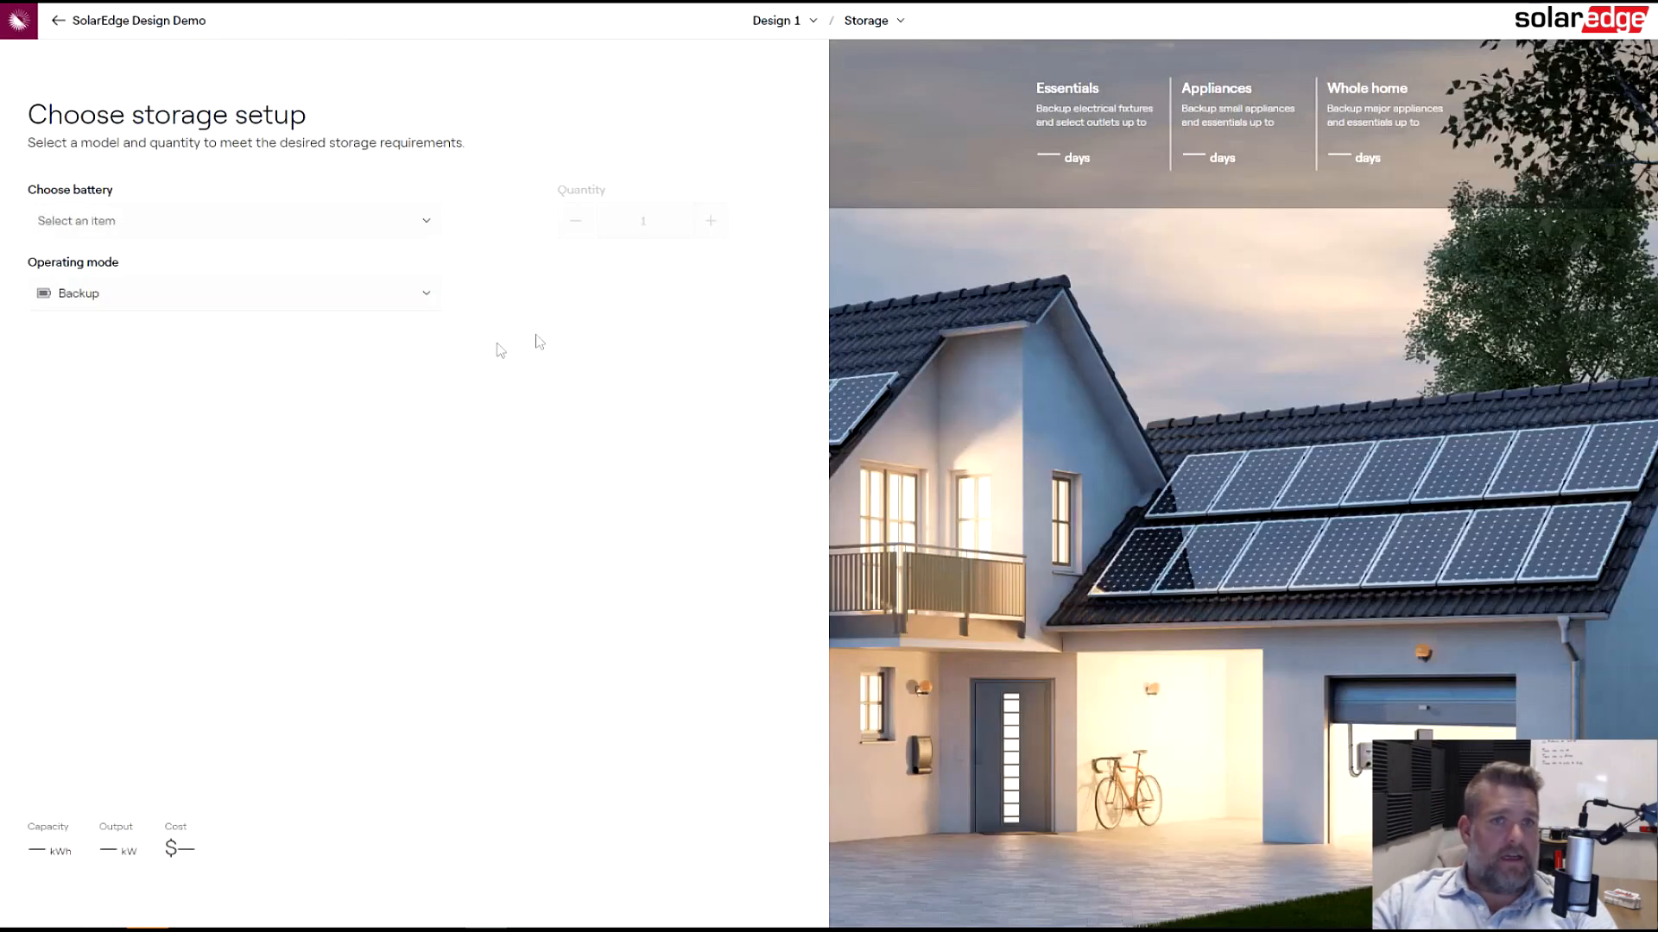
pyautogui.click(265, 226)
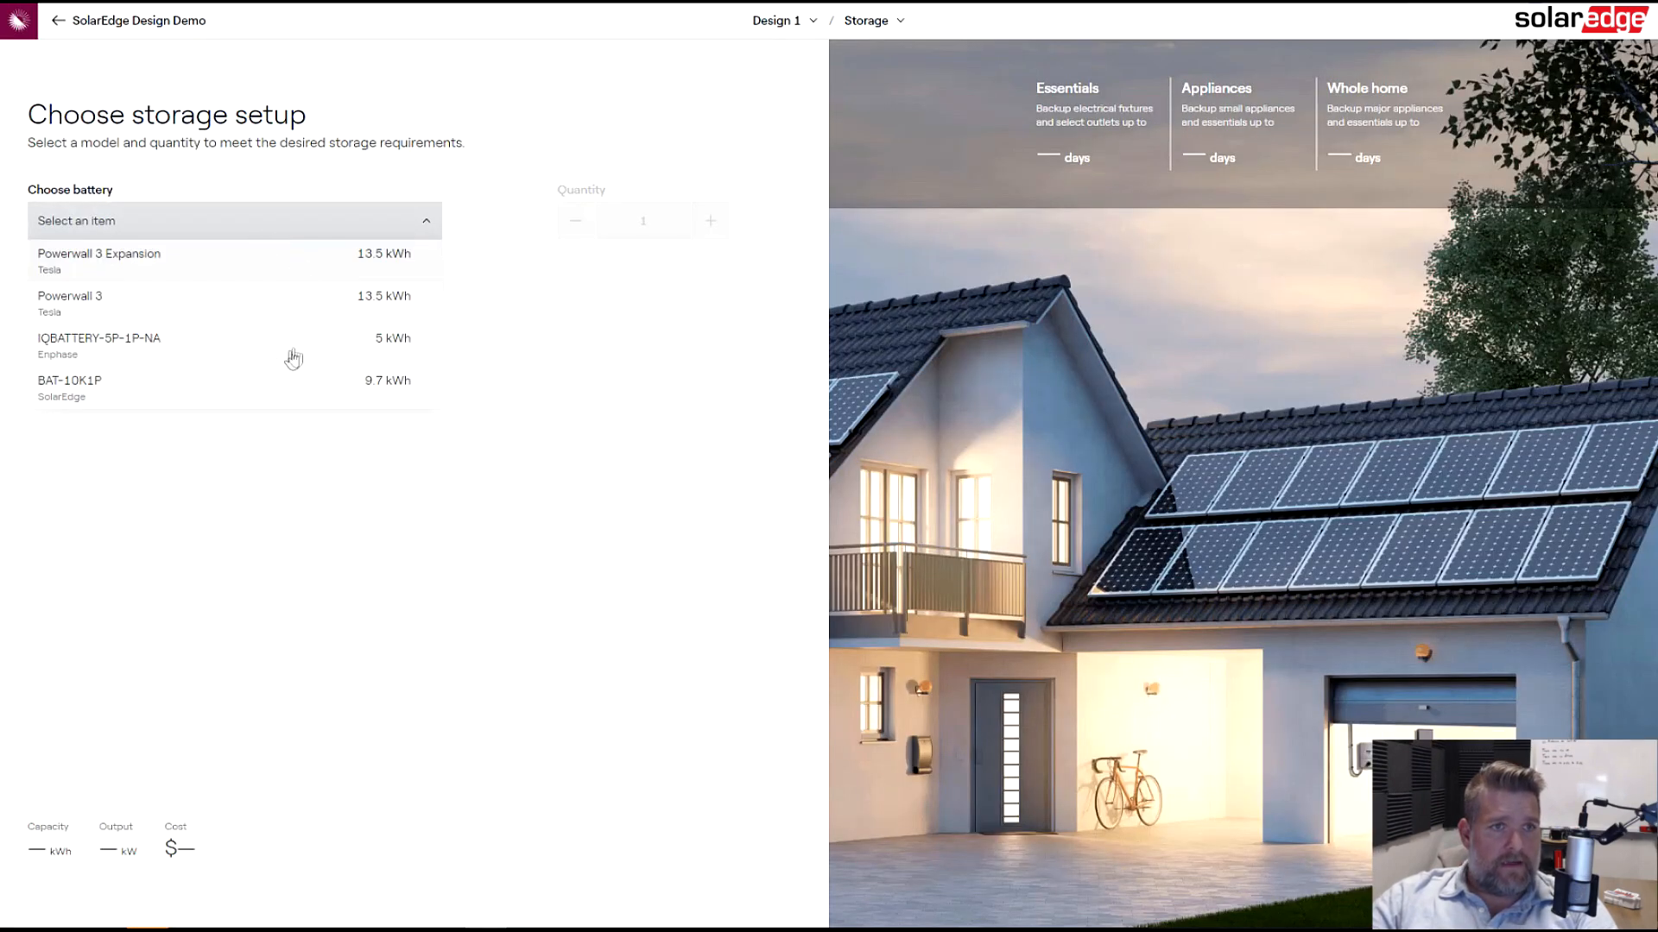
pyautogui.click(127, 397)
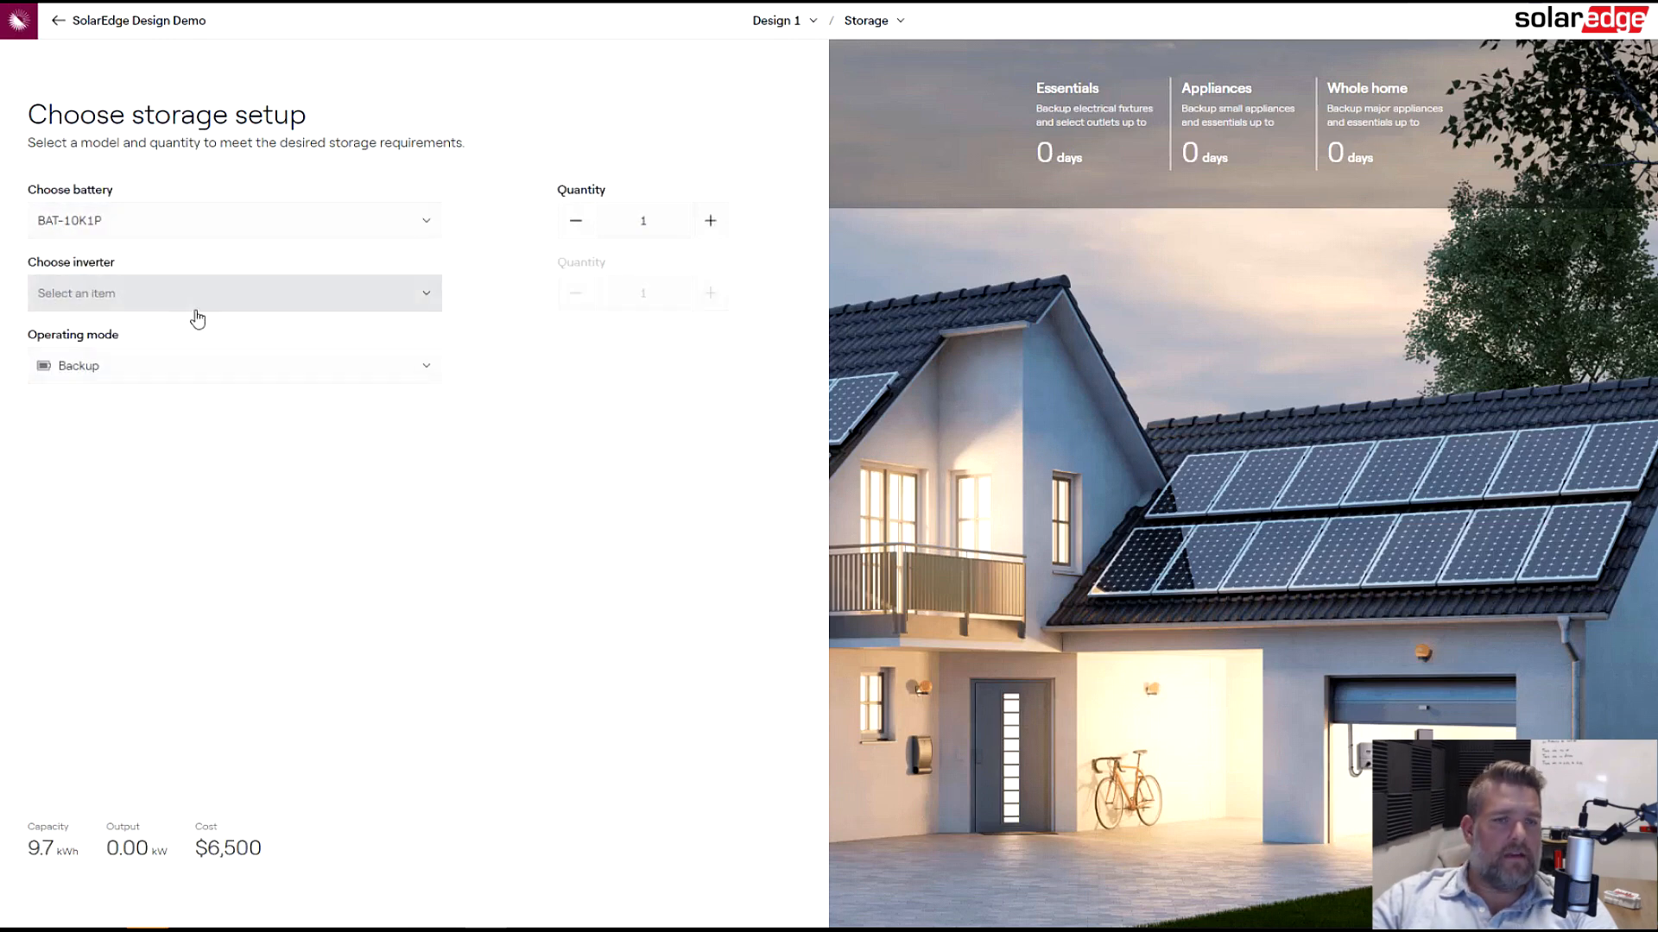
# - Select the SE11400H-US Hub (USA) (240V) (2024) inverter and set the operating mode to Energy arbitrage
pyautogui.click(235, 302)
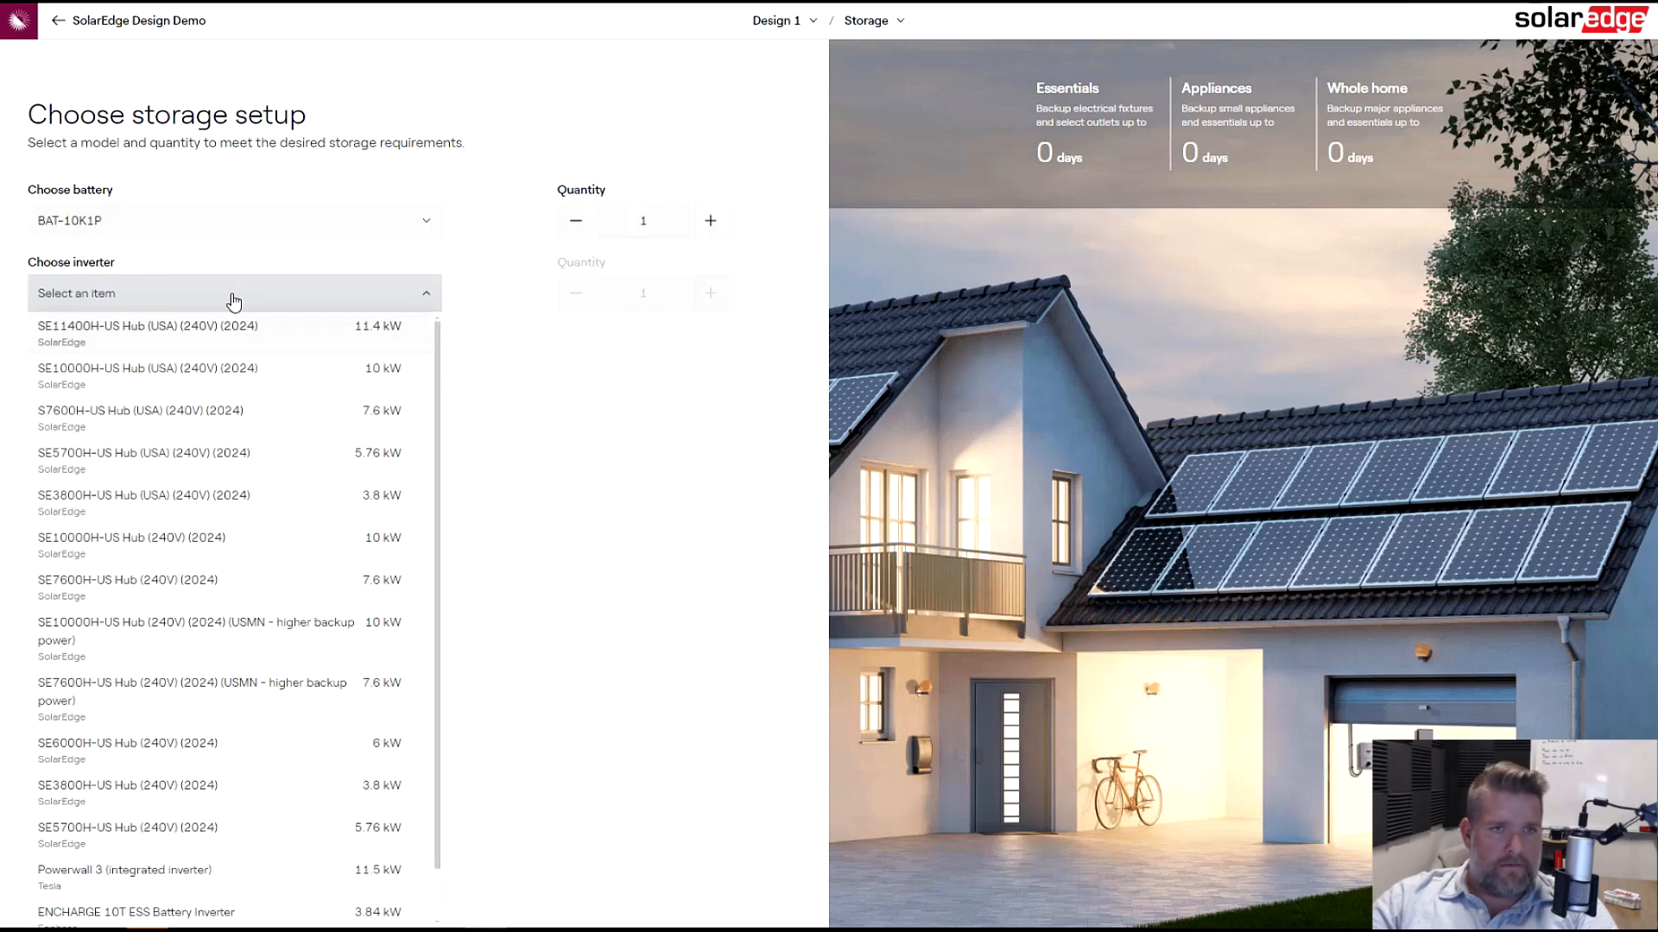
pyautogui.click(230, 330)
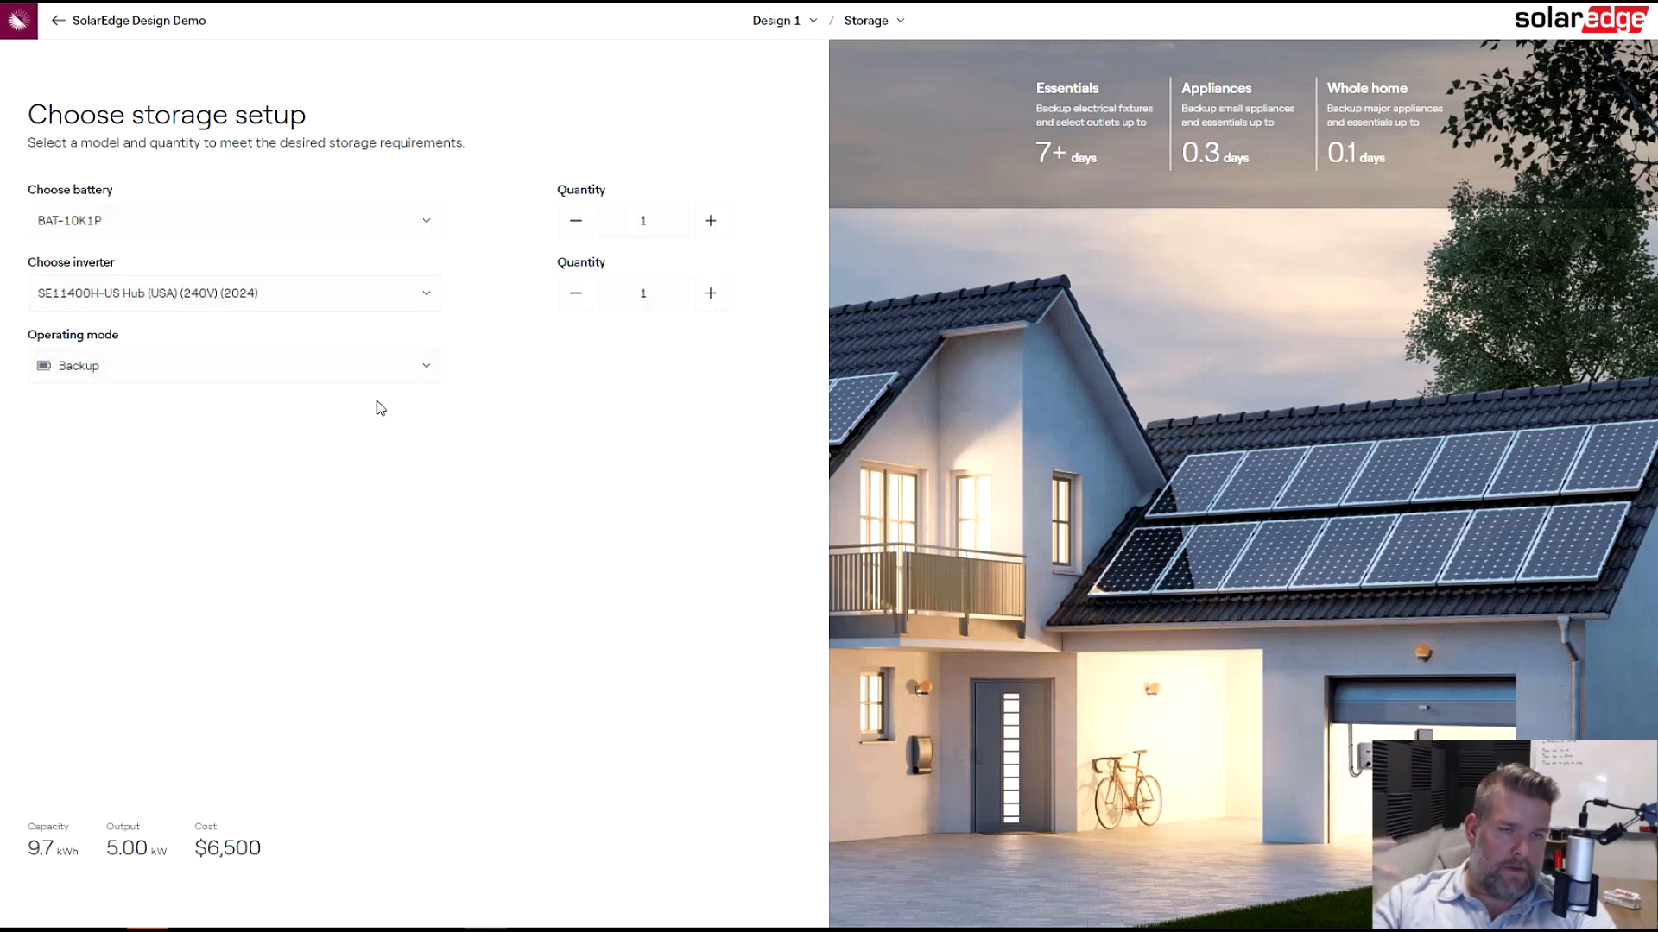
pyautogui.click(315, 366)
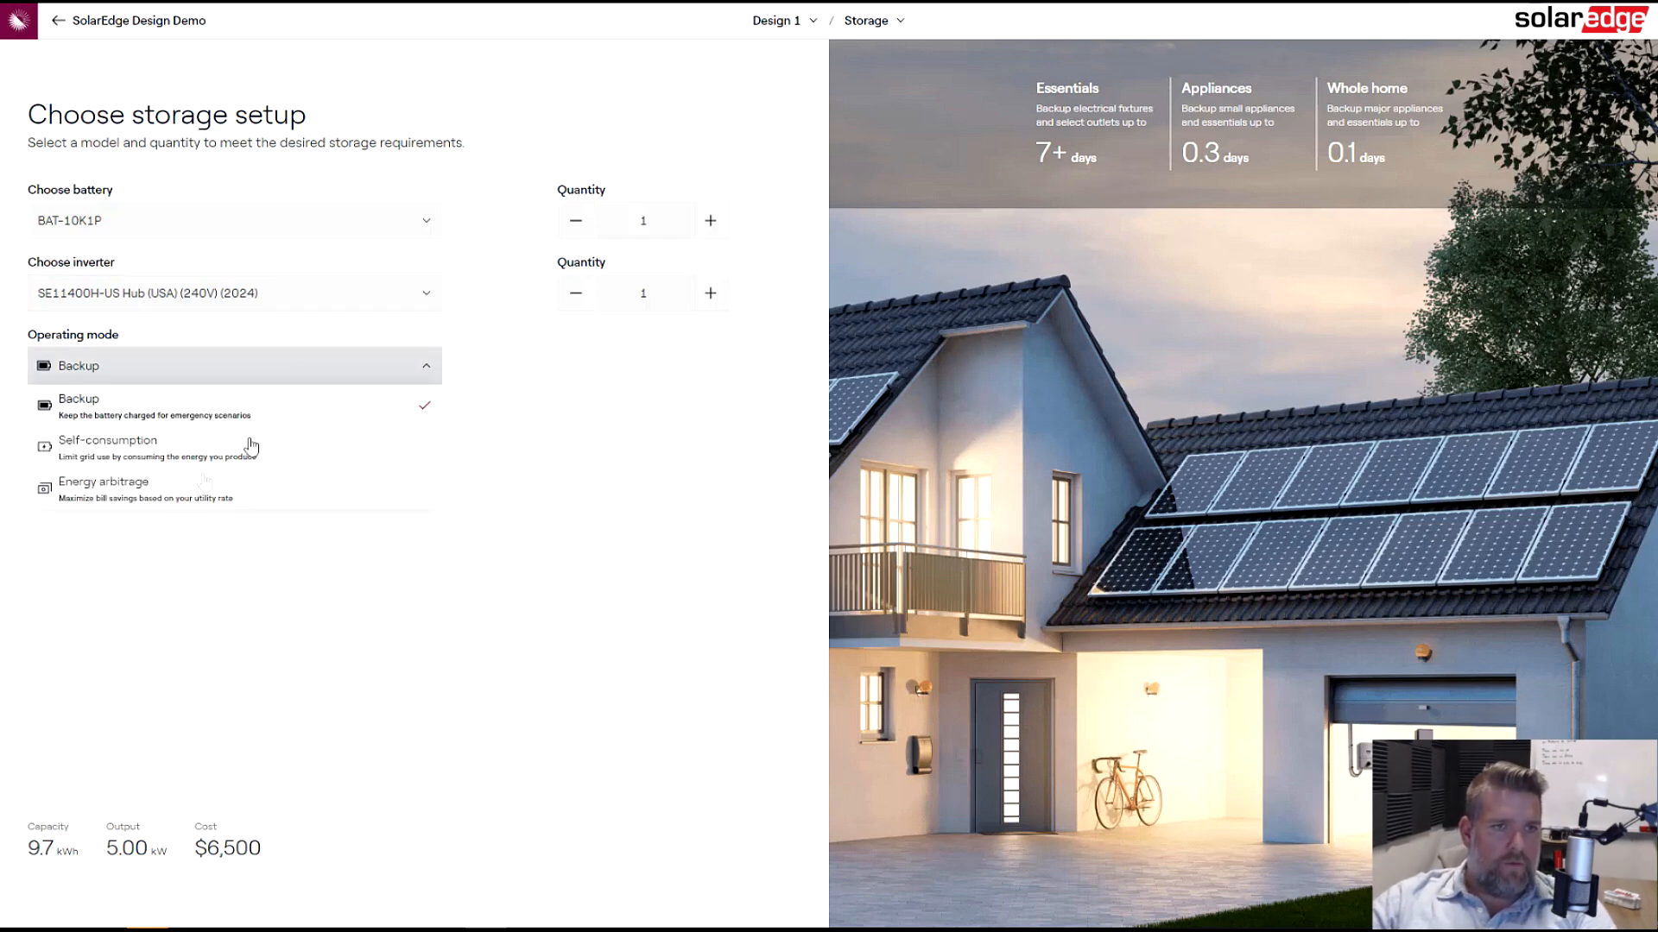
pyautogui.click(182, 501)
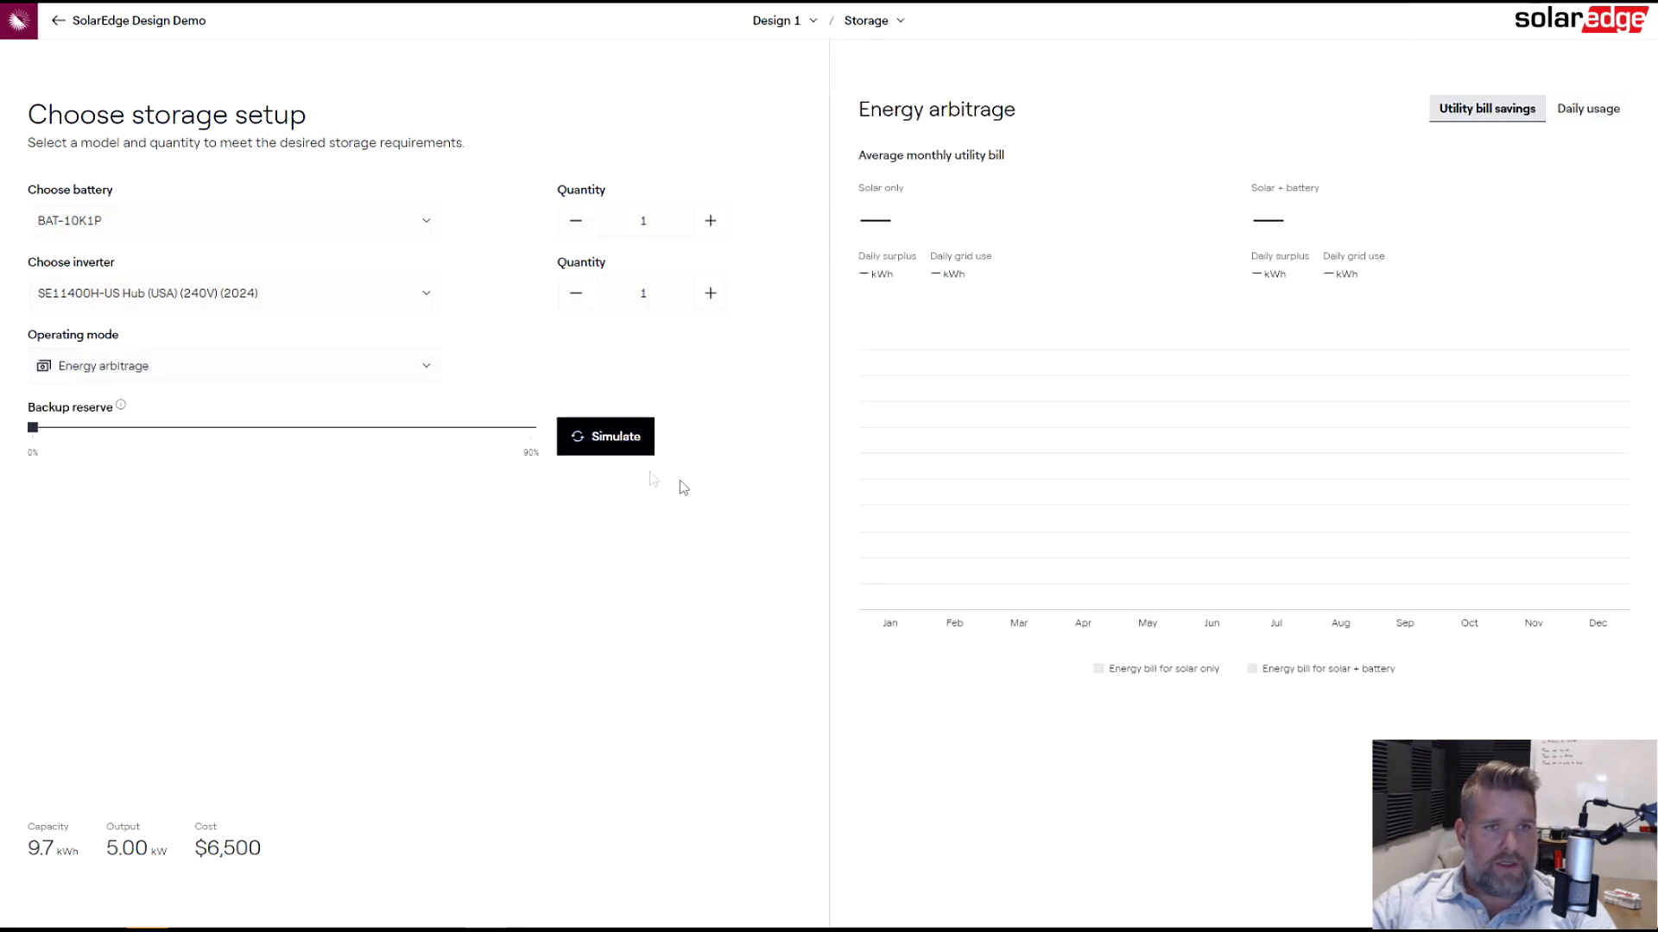
# - Set both the battery and inverter quantities to 2 and run the storage simulation
pyautogui.click(606, 436)
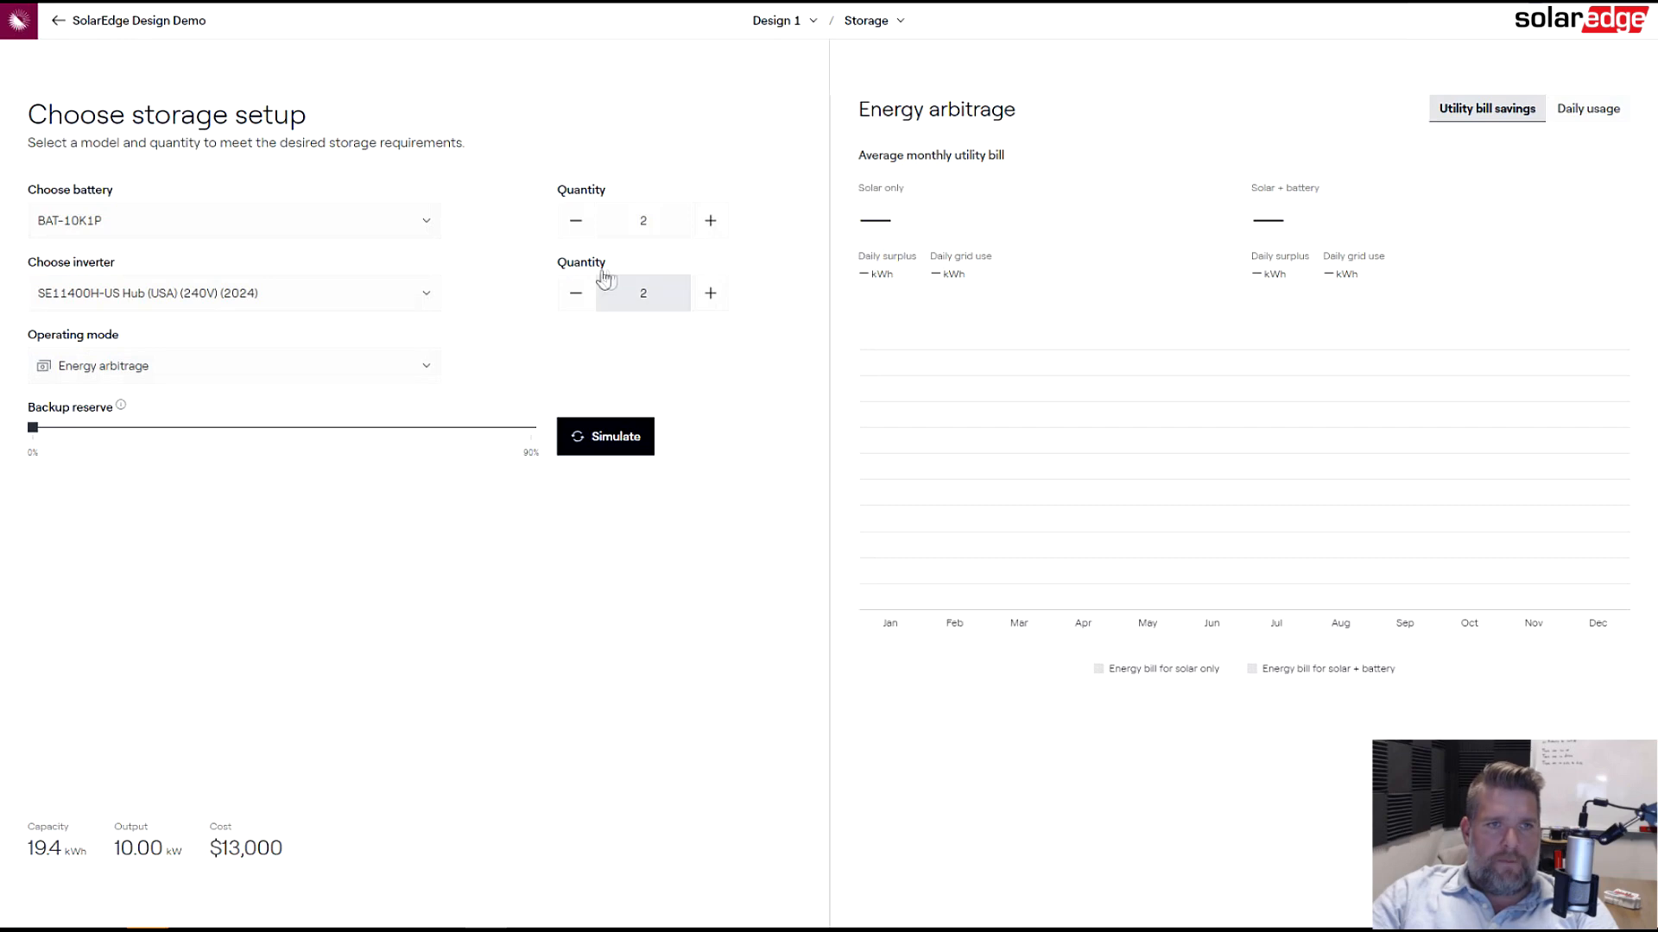
pyautogui.click(607, 439)
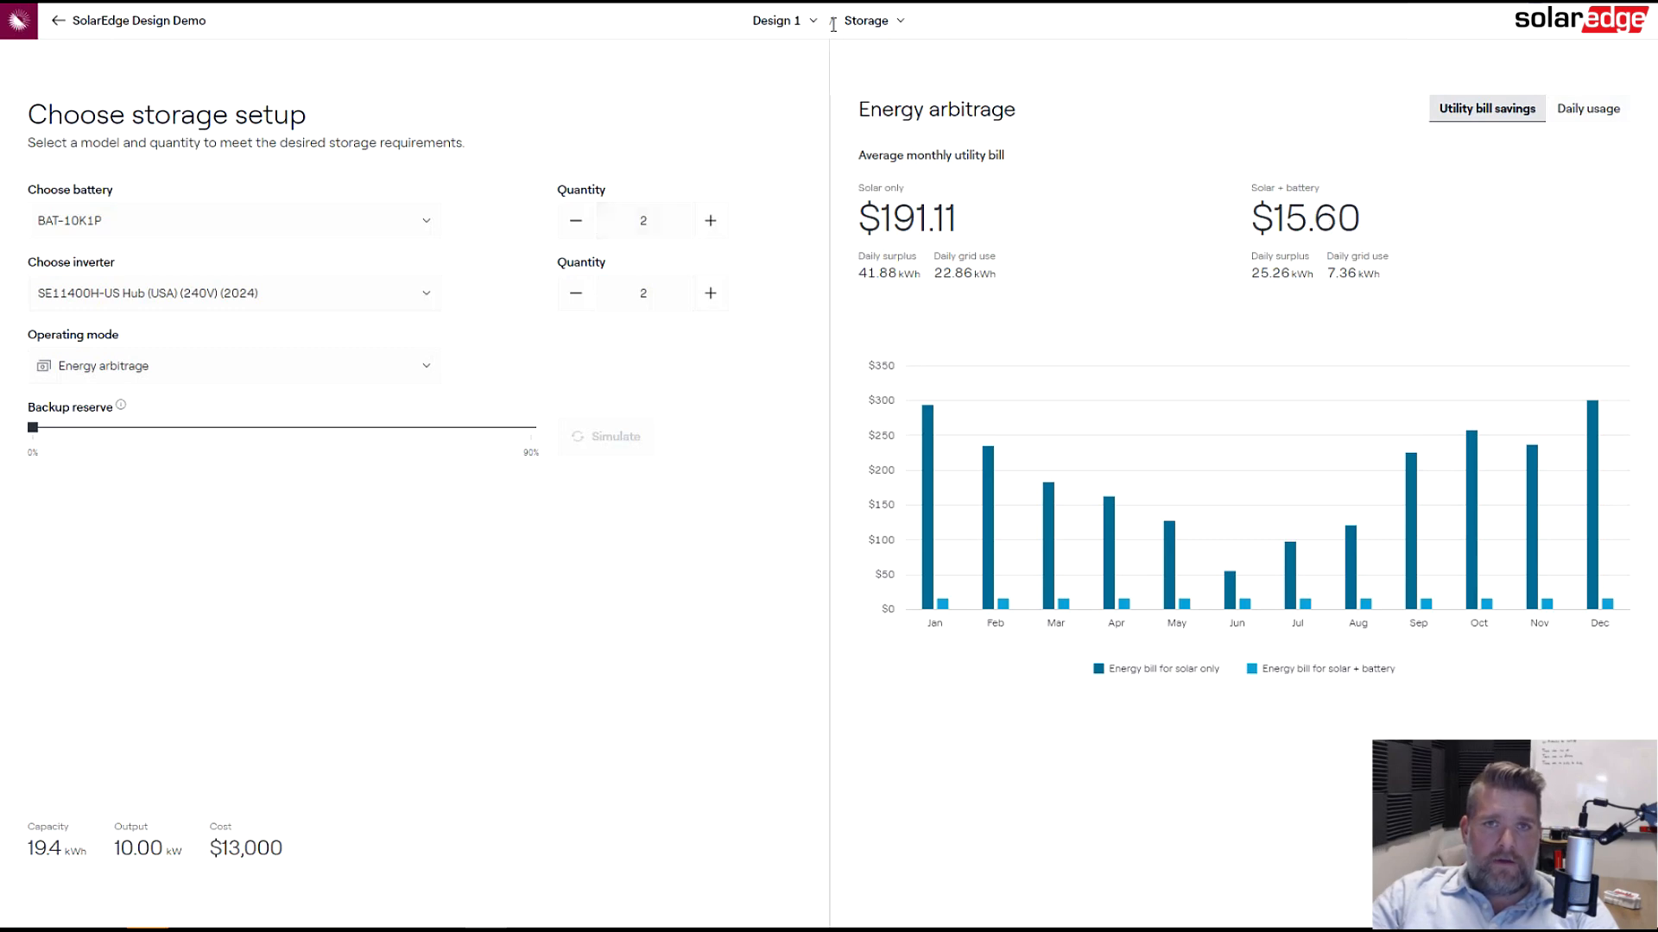
# - Return from the design to the project dashboard
pyautogui.click(780, 24)
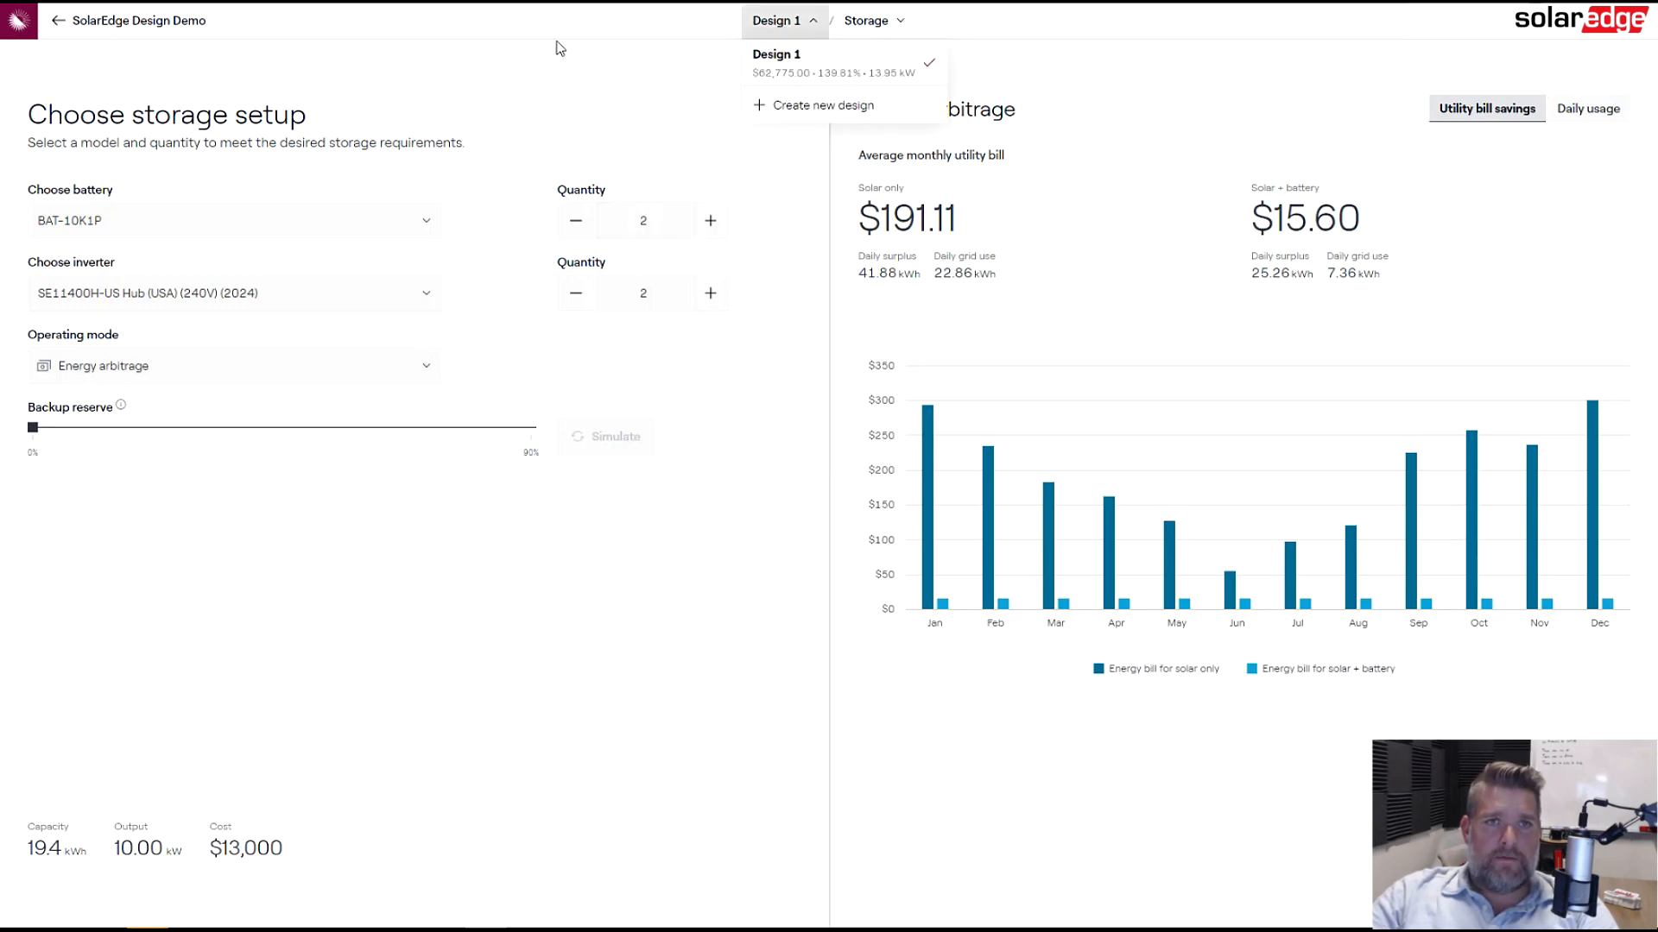
pyautogui.click(568, 85)
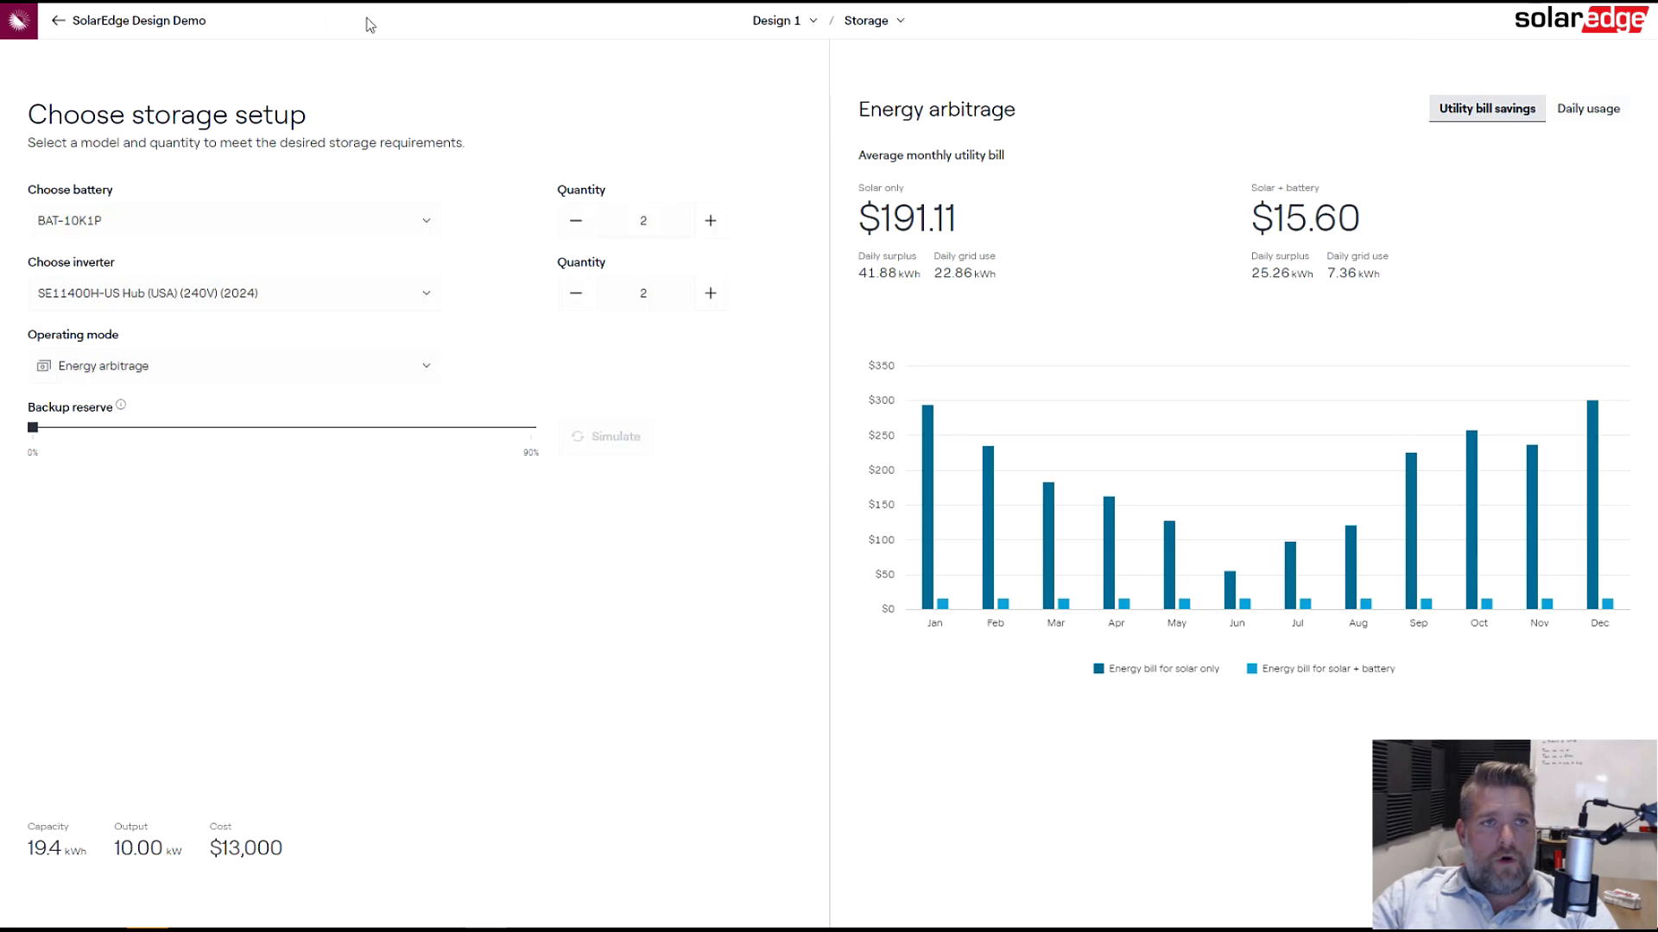
pyautogui.click(112, 32)
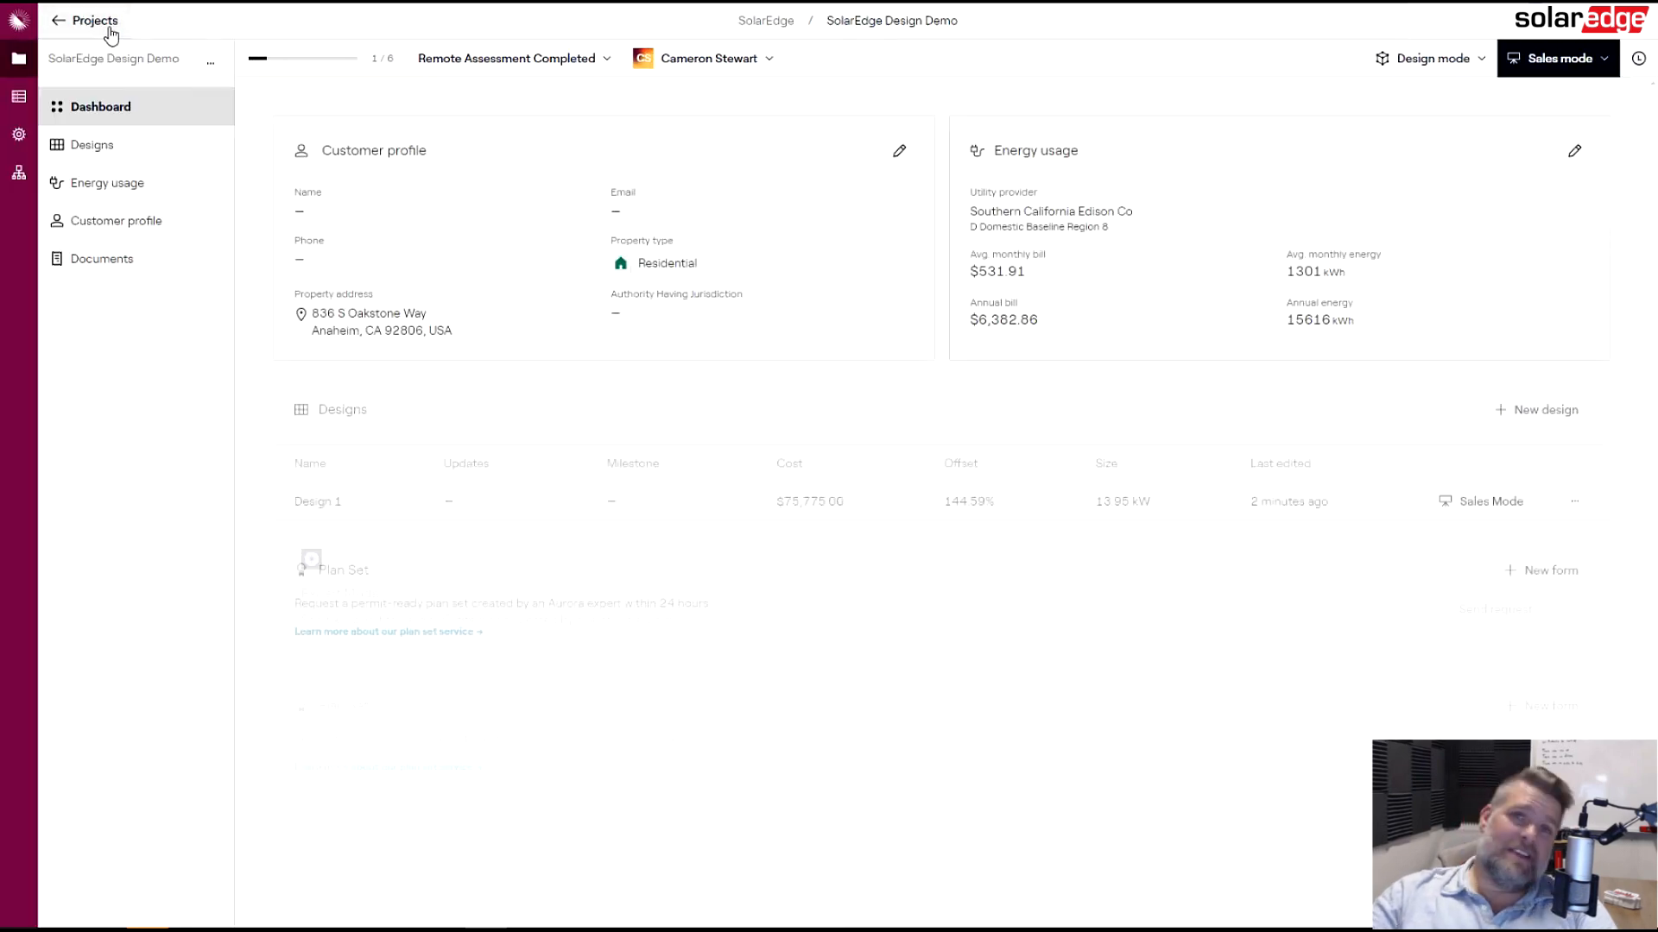